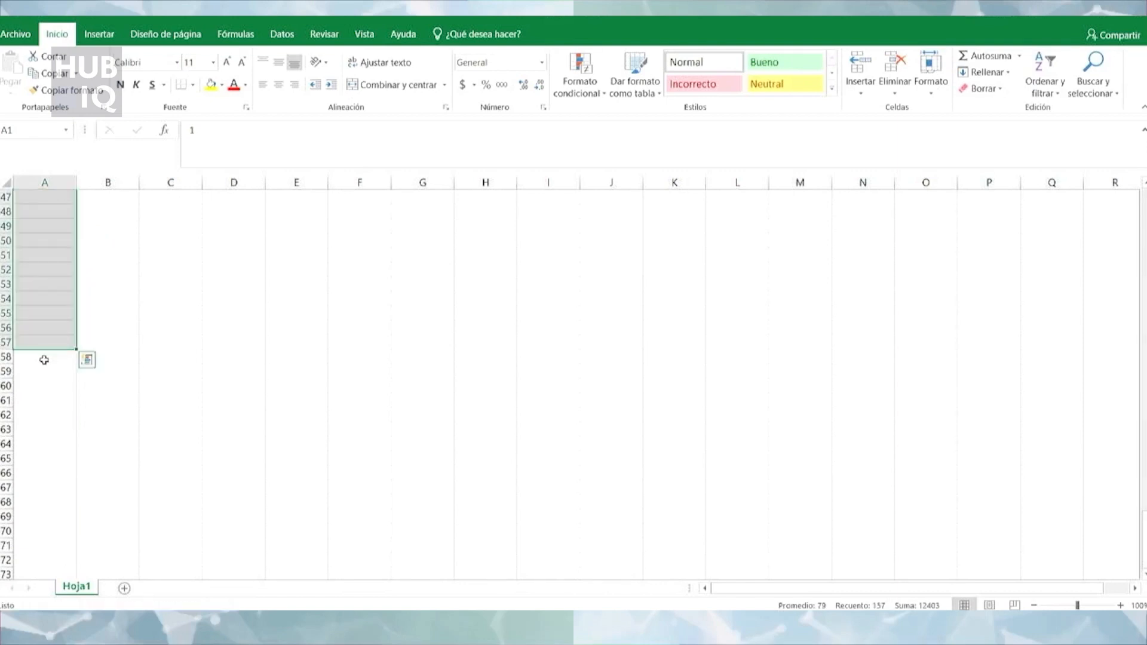
Enter the formula =2*A1+4 in cell B1.
{"action": "scroll", "coordinate": [231, 346], "scroll_direction": "up", "scroll_amount": 20}
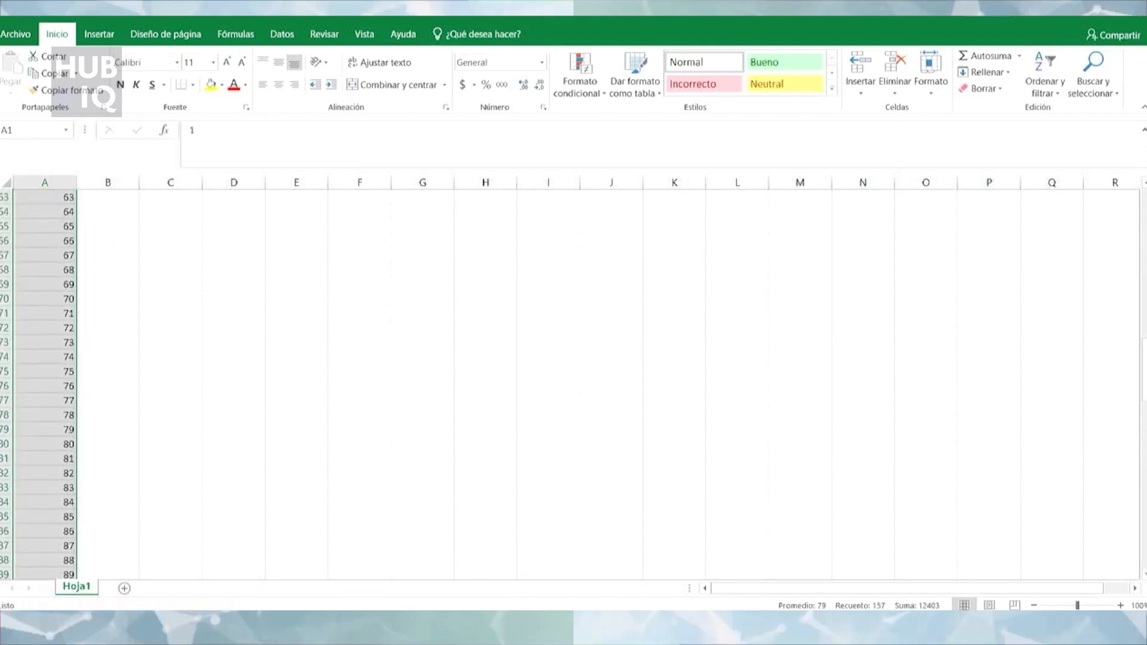
{"action": "left_click_drag", "start_coordinate": [1143, 398], "coordinate": [1143, 185]}
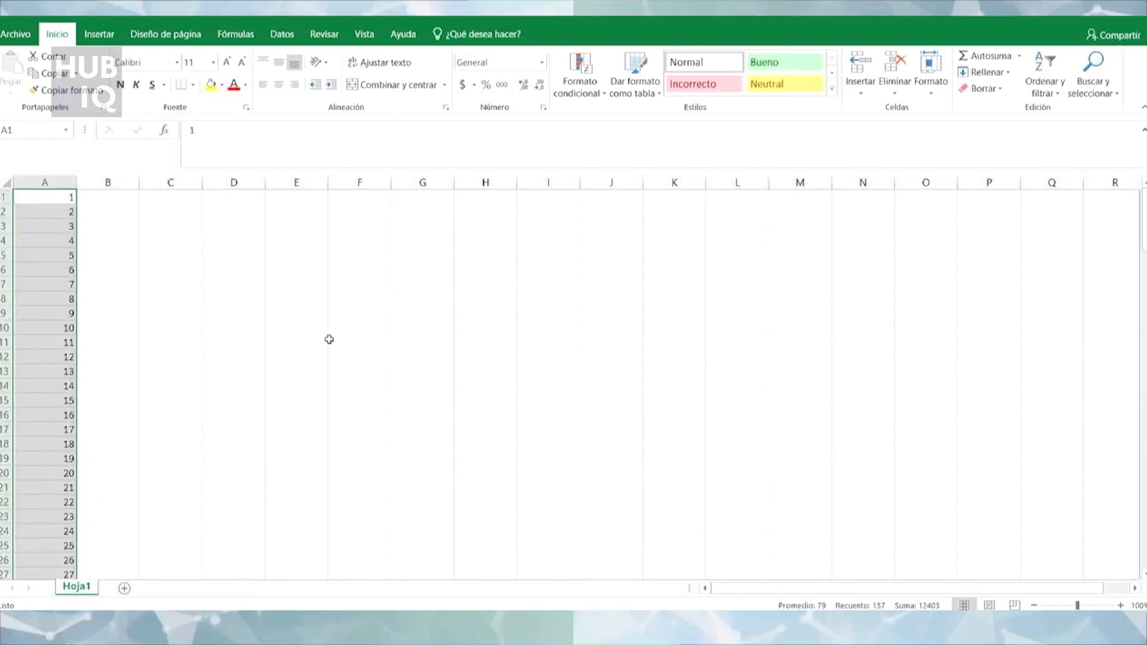
{"action": "left_click", "coordinate": [110, 201]}
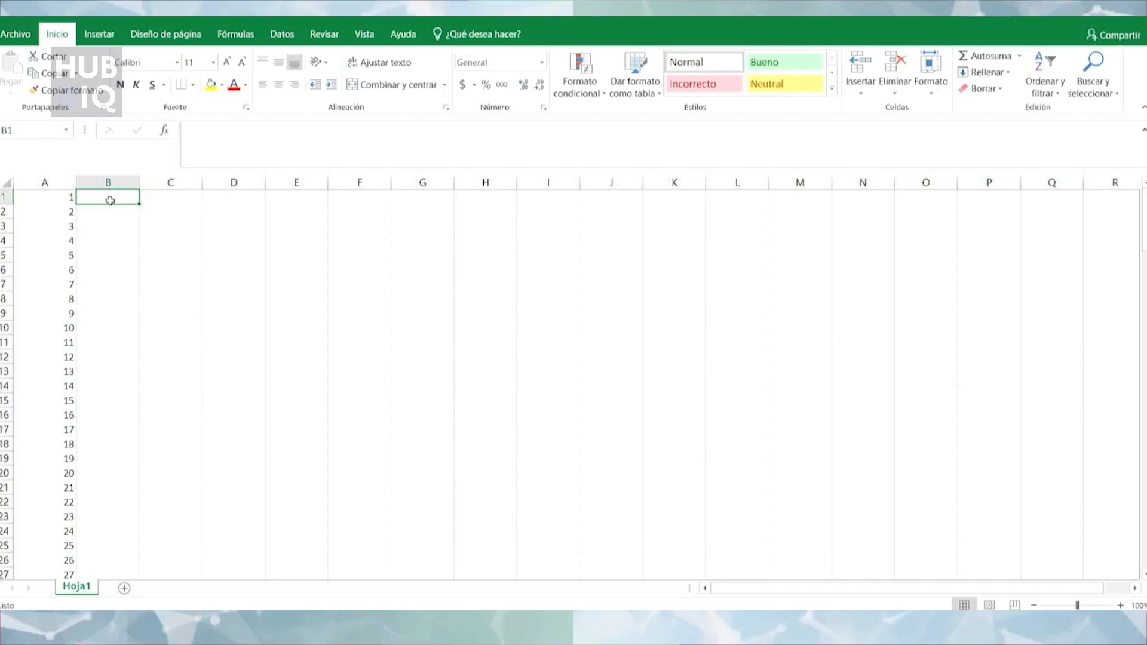
{"action": "type", "text": "="}
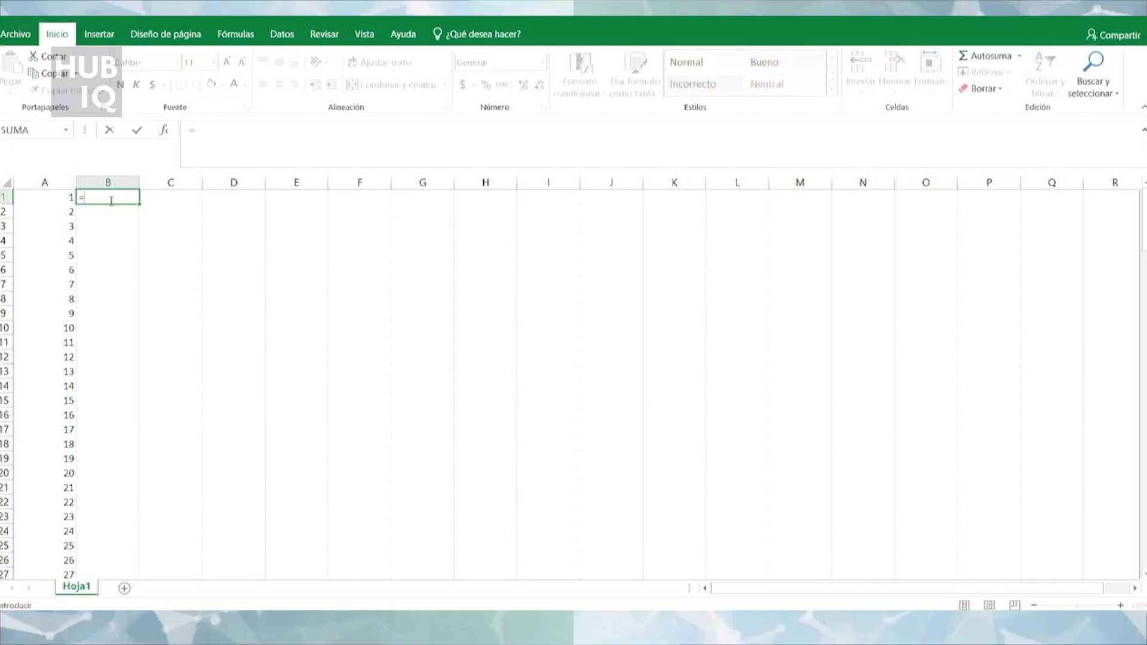
{"action": "type", "text": "2*"}
{"action": "left_click", "coordinate": [40, 198]}
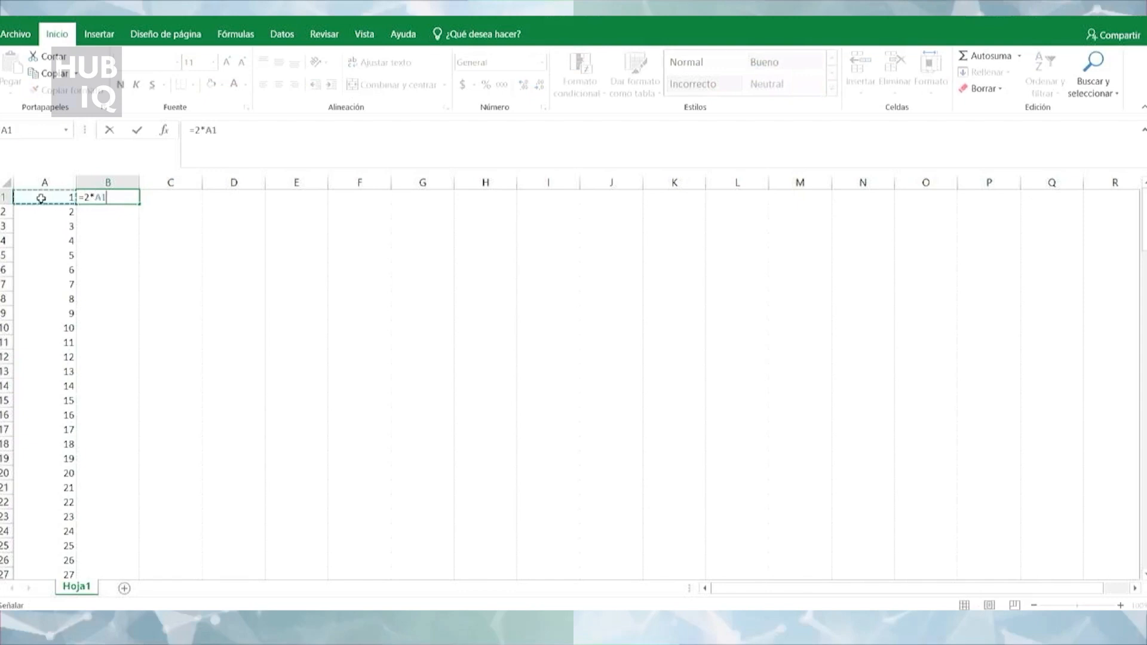
{"action": "type", "text": "+4"}
{"action": "key", "text": "Return"}
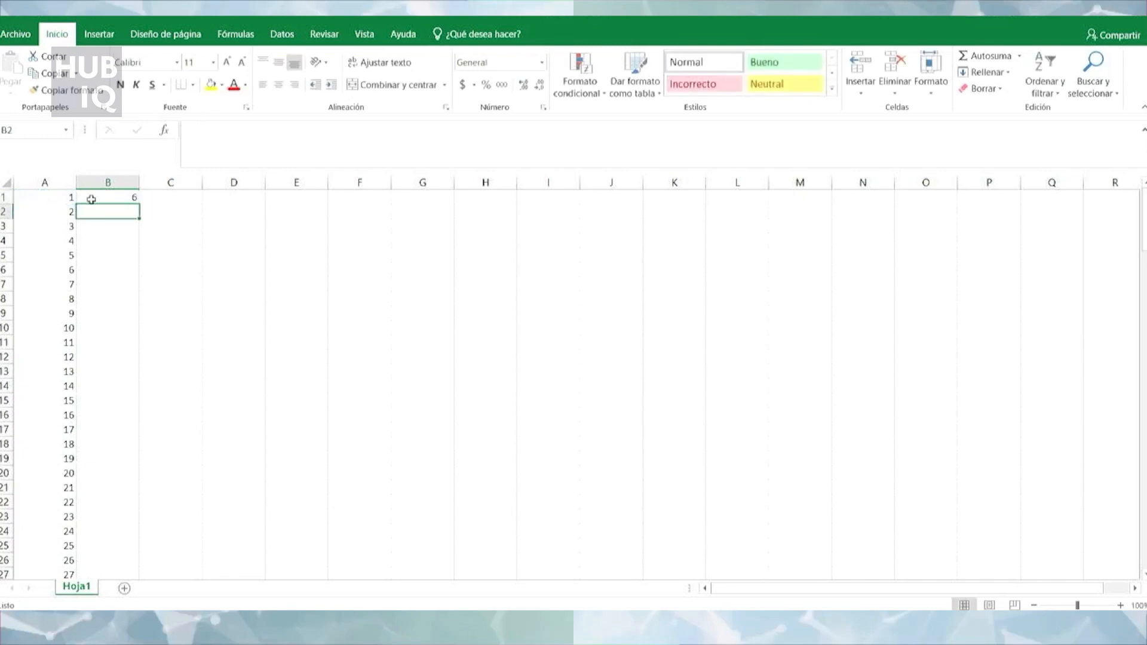
Fill the formula from cell B1 down column B to row 157.
{"action": "left_click_drag", "start_coordinate": [143, 209], "coordinate": [128, 250]}
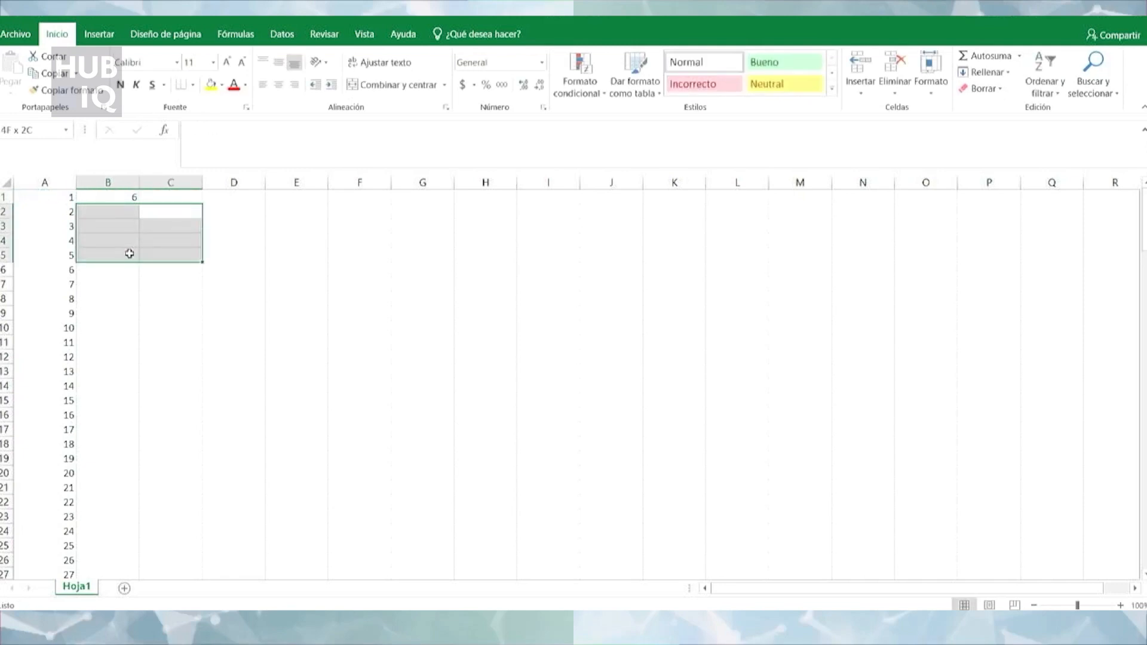
{"action": "left_click", "coordinate": [114, 199]}
{"action": "left_click_drag", "start_coordinate": [138, 203], "coordinate": [101, 558]}
{"action": "left_click", "coordinate": [169, 545]}
Enter the formula =A1*A1-B1 in cell C1.
{"action": "scroll", "coordinate": [179, 531], "scroll_direction": "up", "scroll_amount": 20}
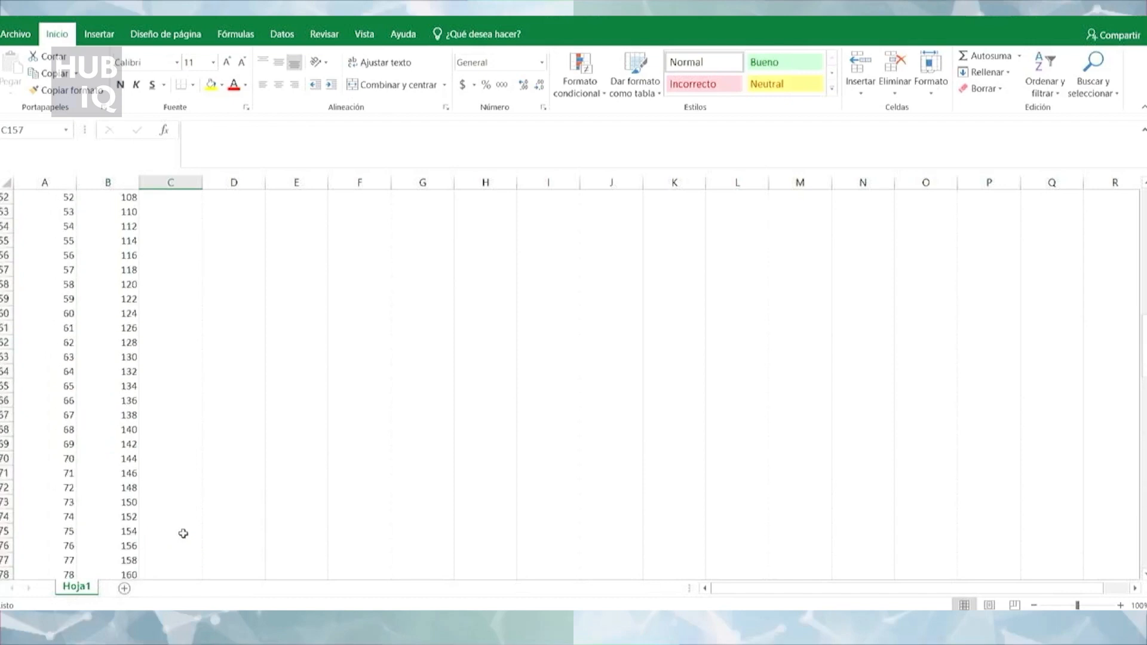
{"action": "left_click_drag", "start_coordinate": [1144, 366], "coordinate": [1143, 244]}
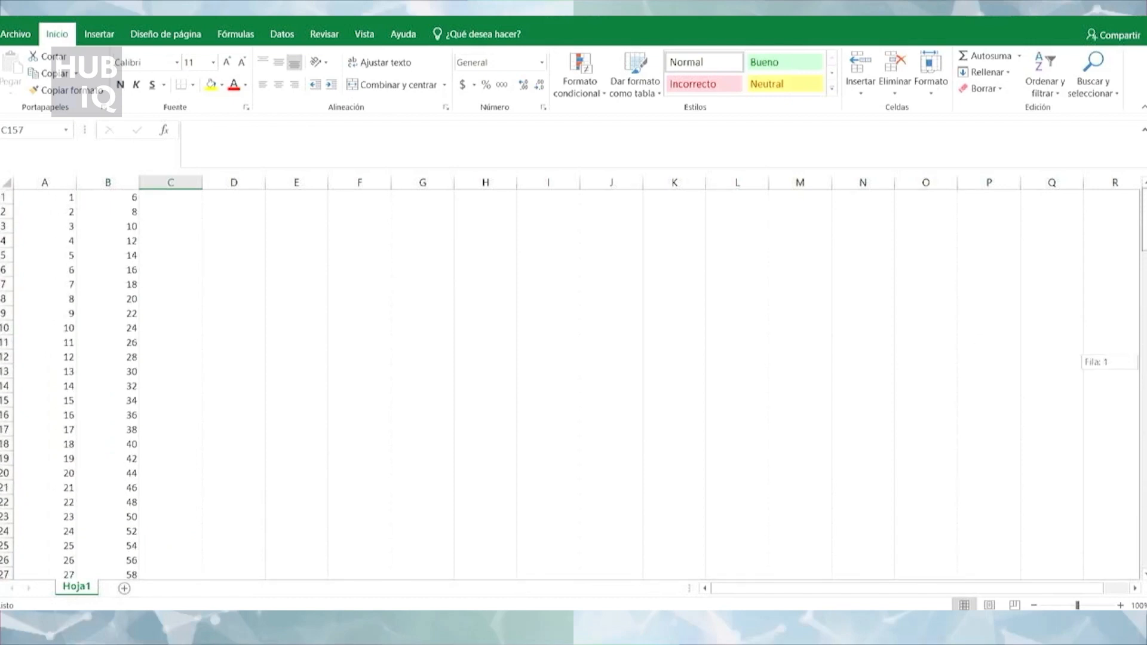
{"action": "left_click", "coordinate": [178, 200]}
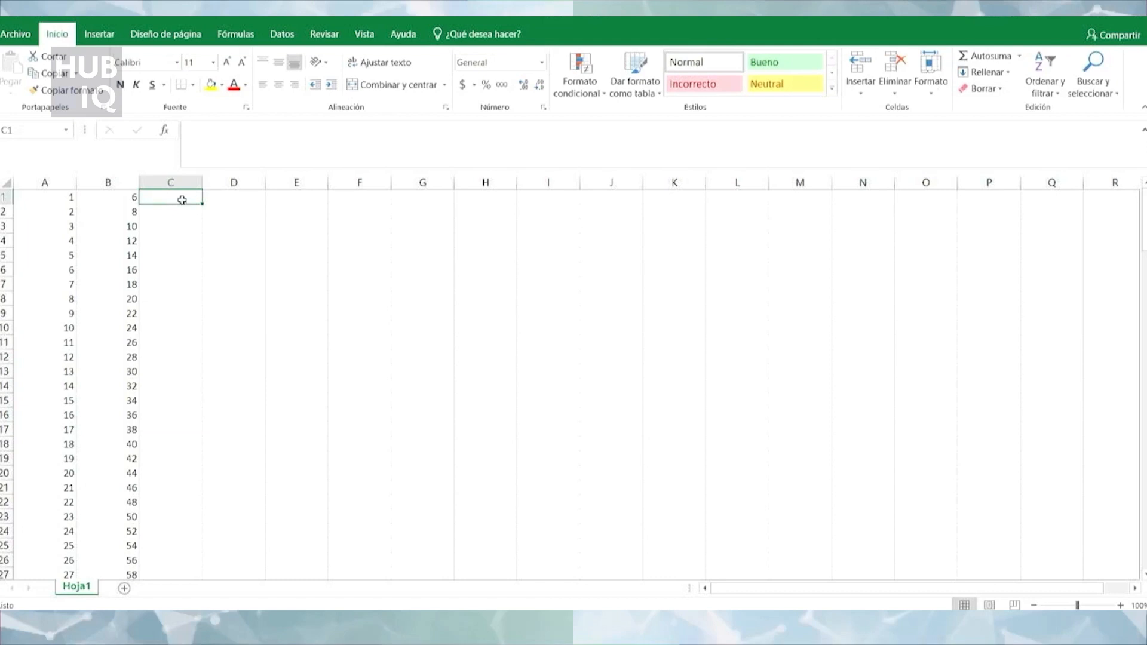
{"action": "type", "text": "="}
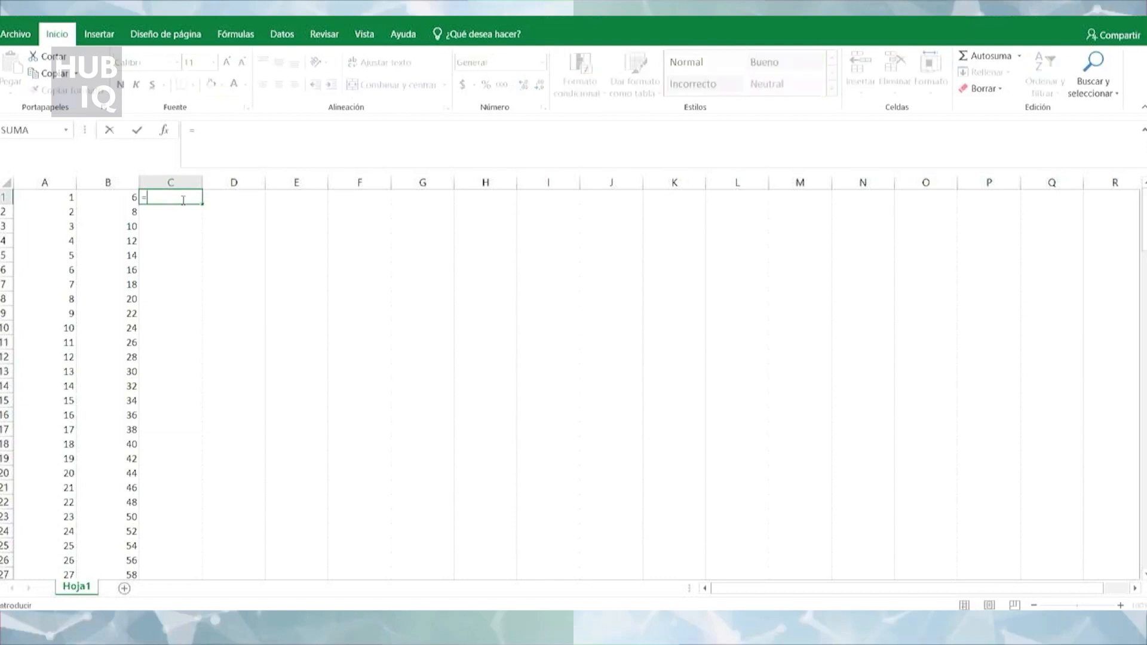
{"action": "left_click", "coordinate": [71, 197]}
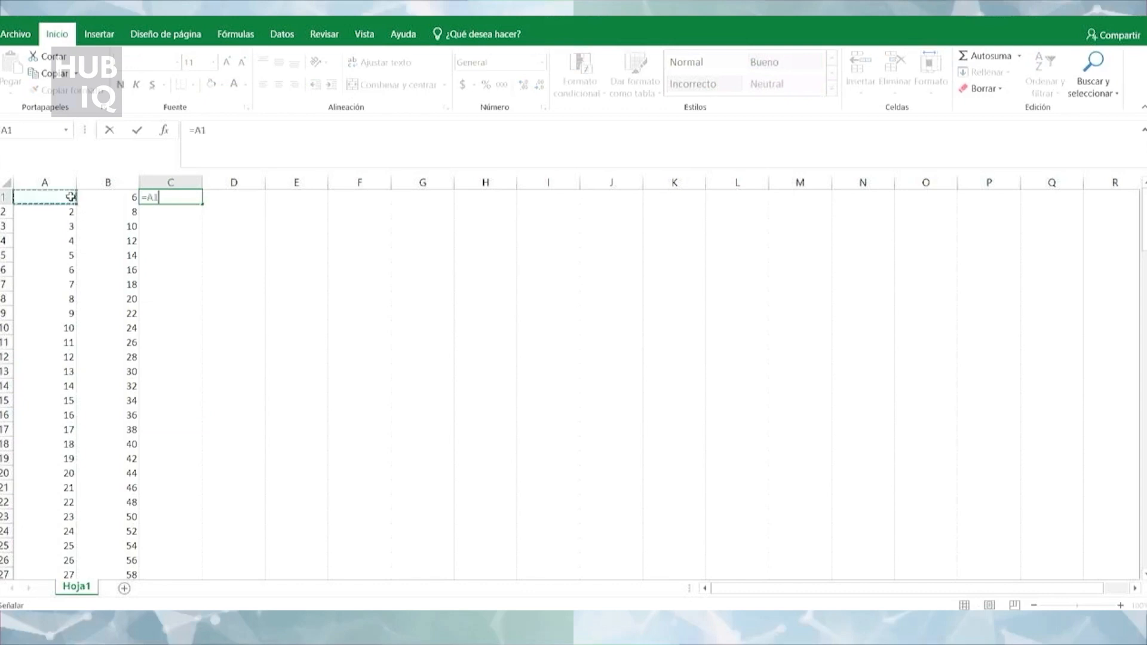
{"action": "type", "text": "+"}
{"action": "left_click", "coordinate": [71, 197]}
{"action": "key", "text": "BackSpace"}
{"action": "key", "text": "BackSpace"}
{"action": "key", "text": "BackSpace"}
{"action": "type", "text": "*"}
{"action": "left_click", "coordinate": [71, 197]}
{"action": "type", "text": "-"}
{"action": "left_click", "coordinate": [114, 200]}
{"action": "key", "text": "Return"}
Fill the formula from cell C1 down column C to row 157.
{"action": "left_click", "coordinate": [191, 199]}
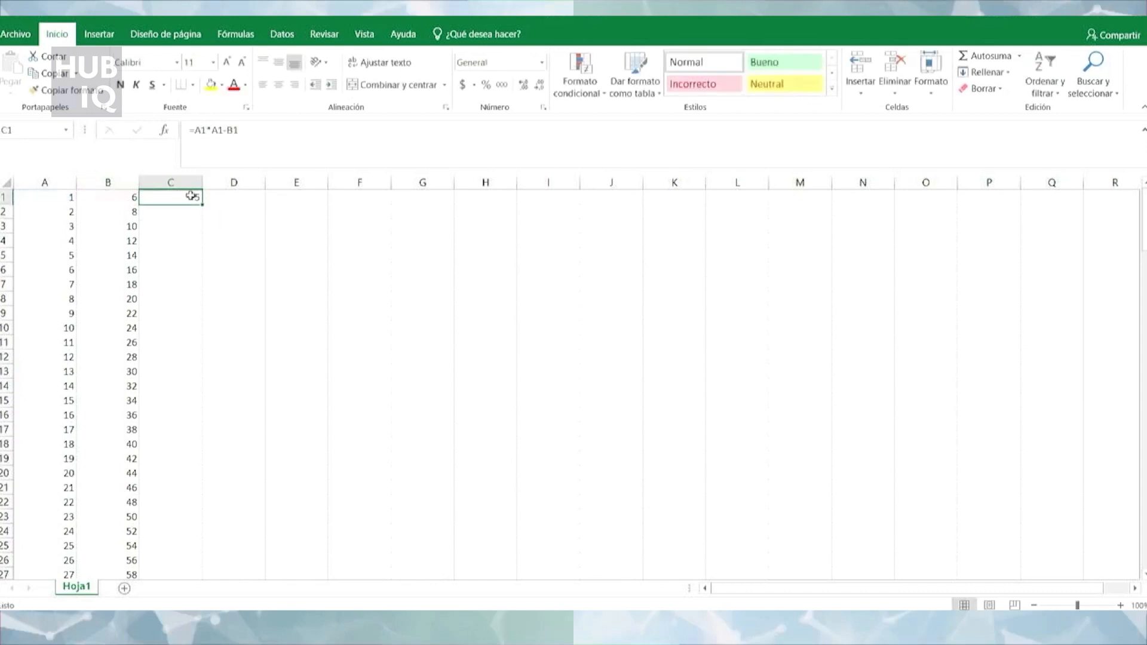
{"action": "left_click_drag", "start_coordinate": [204, 204], "coordinate": [182, 552]}
{"action": "left_click", "coordinate": [275, 498]}
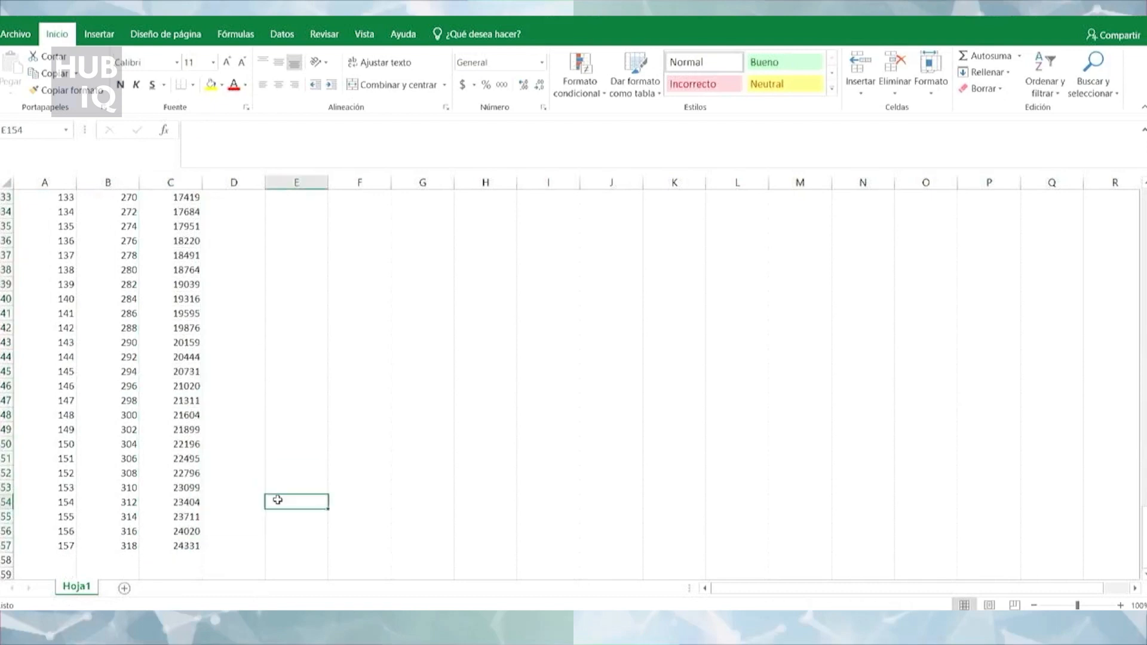
Insert the recommended line chart for columns A to C and place it over columns J to P.
{"action": "scroll", "coordinate": [427, 545], "scroll_direction": "up", "scroll_amount": 3}
{"action": "left_click_drag", "start_coordinate": [1143, 523], "coordinate": [1143, 191]}
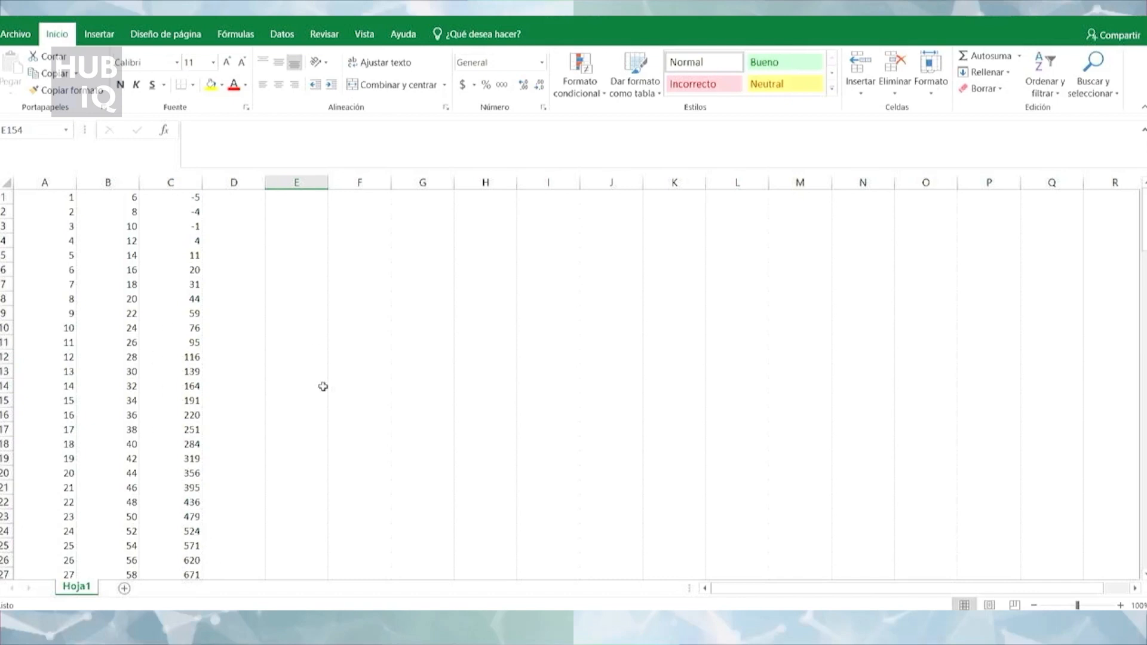
{"action": "left_click_drag", "start_coordinate": [69, 175], "coordinate": [190, 181]}
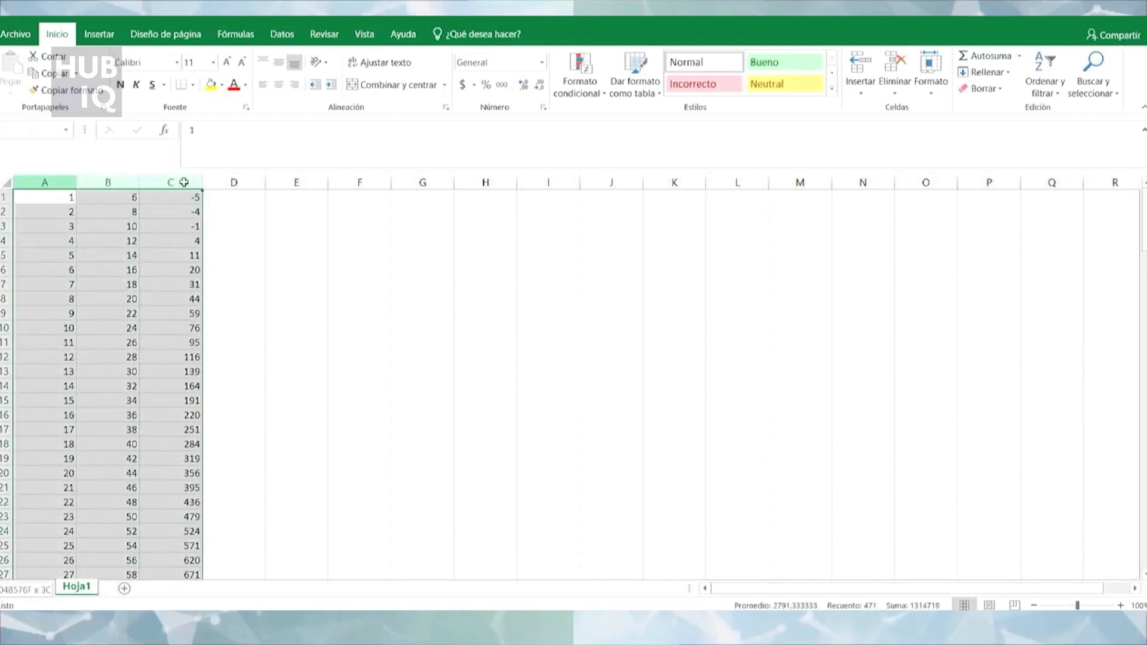
{"action": "left_click", "coordinate": [98, 34]}
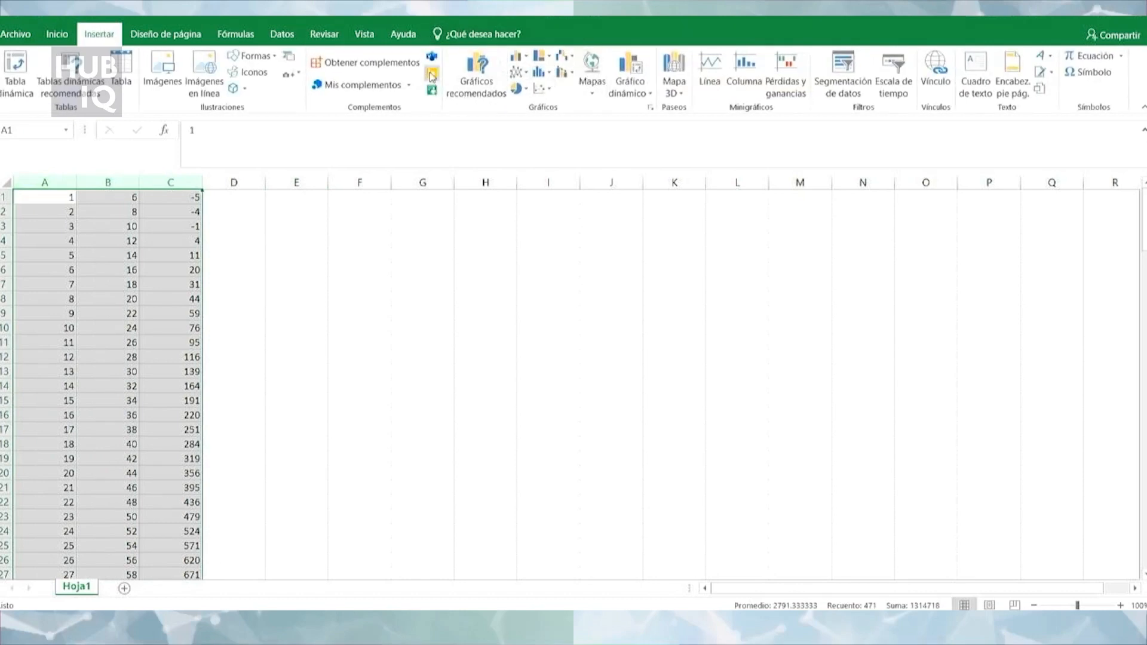
{"action": "left_click", "coordinate": [473, 67]}
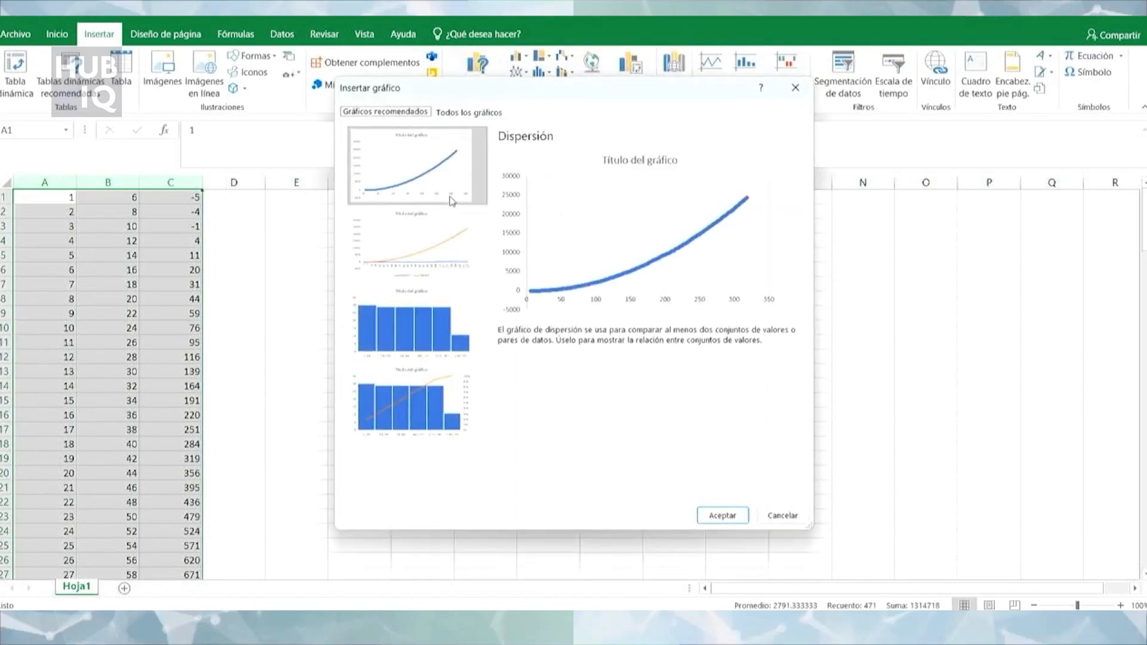
{"action": "left_click", "coordinate": [452, 256]}
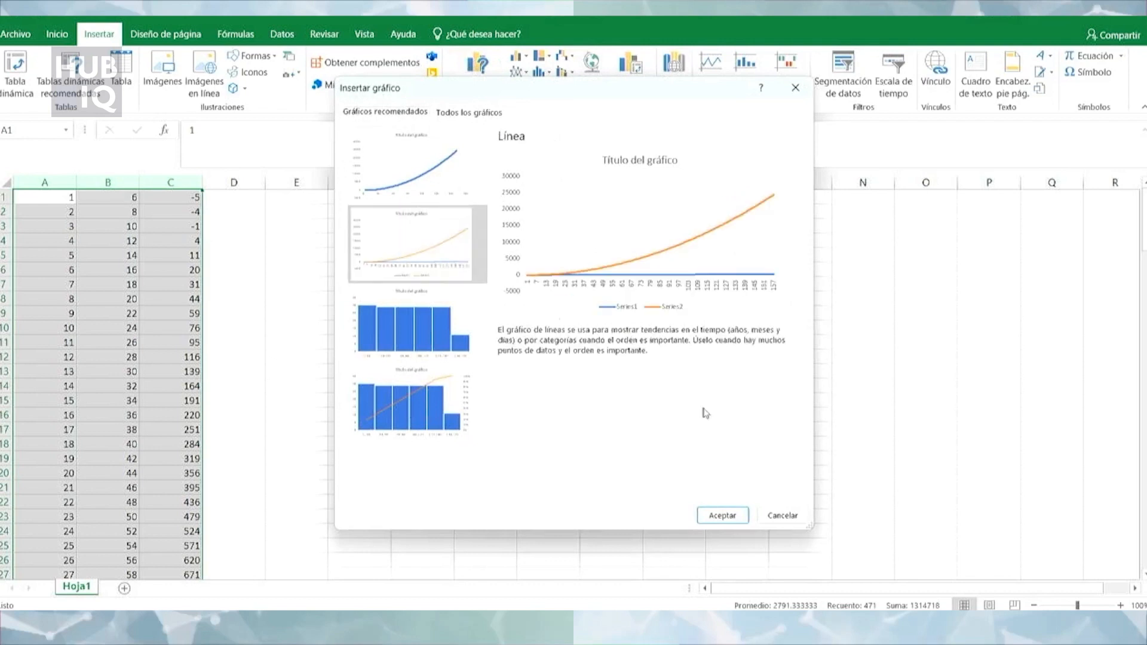
{"action": "left_click", "coordinate": [733, 516]}
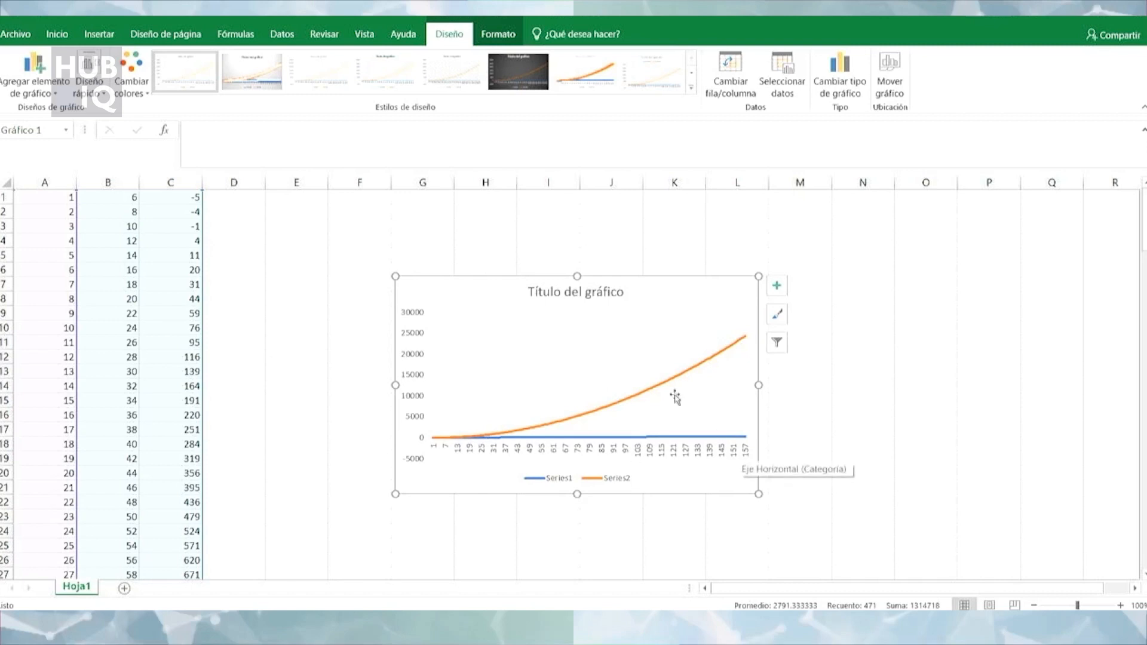
{"action": "left_click_drag", "start_coordinate": [655, 300], "coordinate": [884, 244]}
{"action": "left_click", "coordinate": [468, 343]}
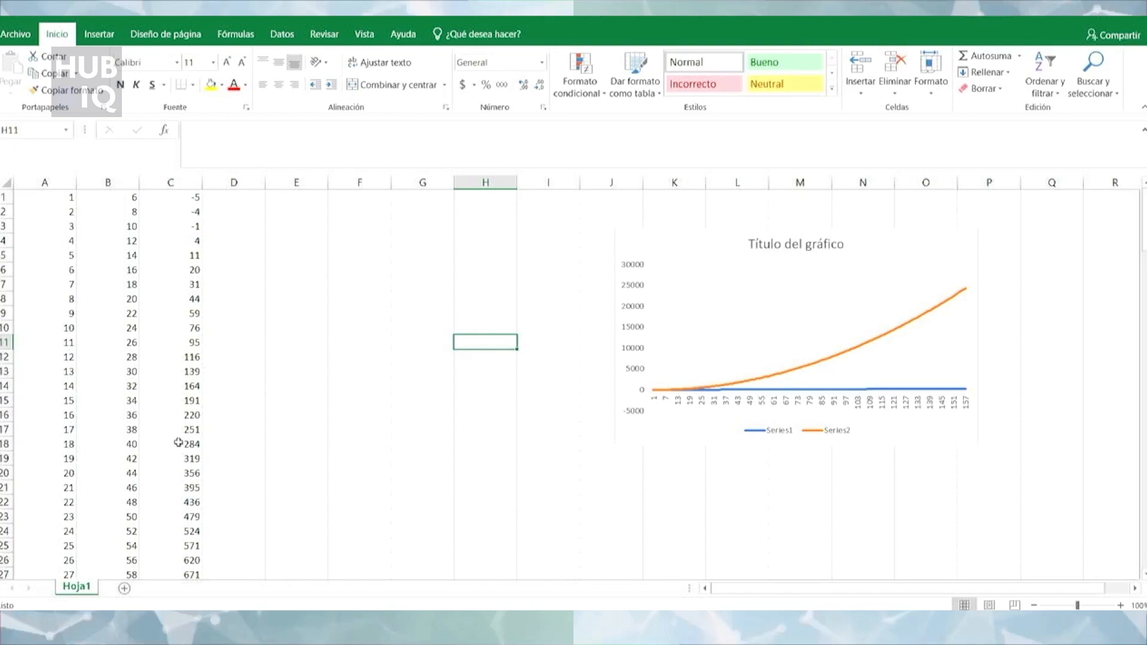
{"action": "left_click", "coordinate": [239, 386]}
{"action": "left_click", "coordinate": [66, 183]}
{"action": "left_click", "coordinate": [103, 182]}
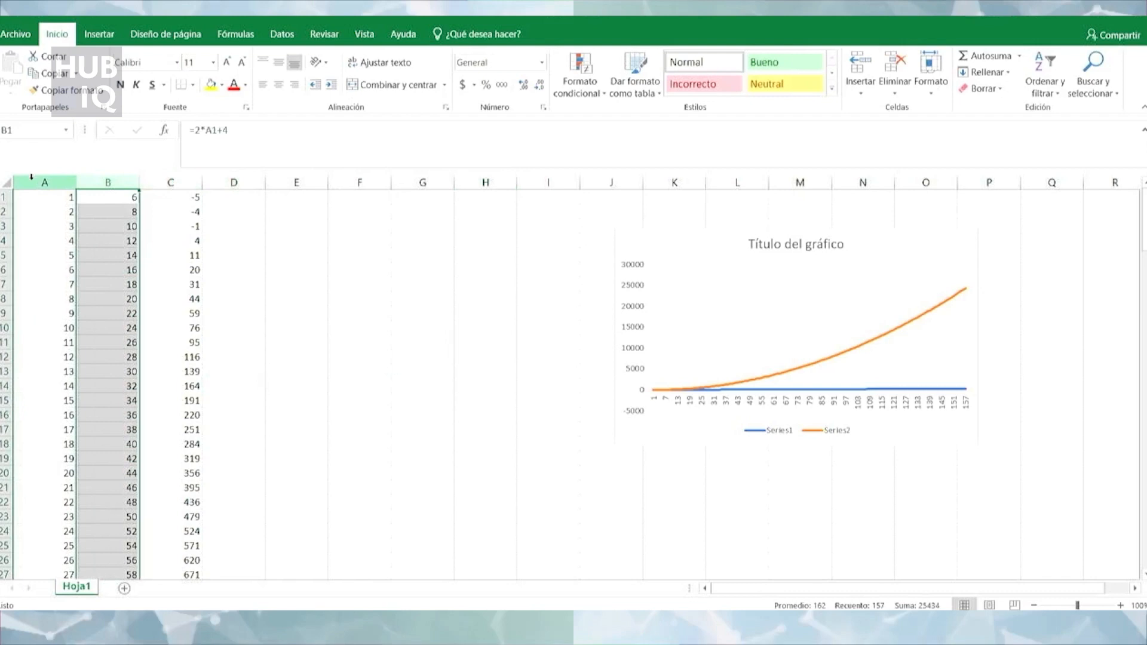
{"action": "left_click", "coordinate": [6, 182]}
{"action": "left_click", "coordinate": [285, 292]}
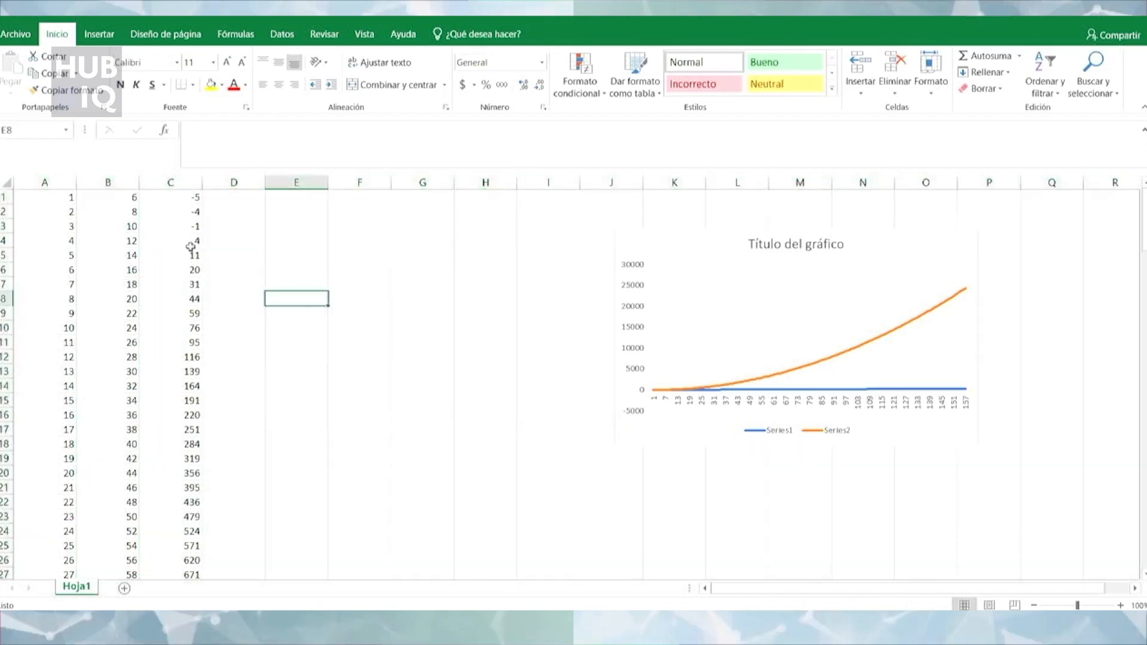
Set up a comma-delimited CSV export of the sheet into the ejemplos_Matlab folder, and cancel before saving.
{"action": "left_click_drag", "start_coordinate": [44, 182], "coordinate": [177, 182]}
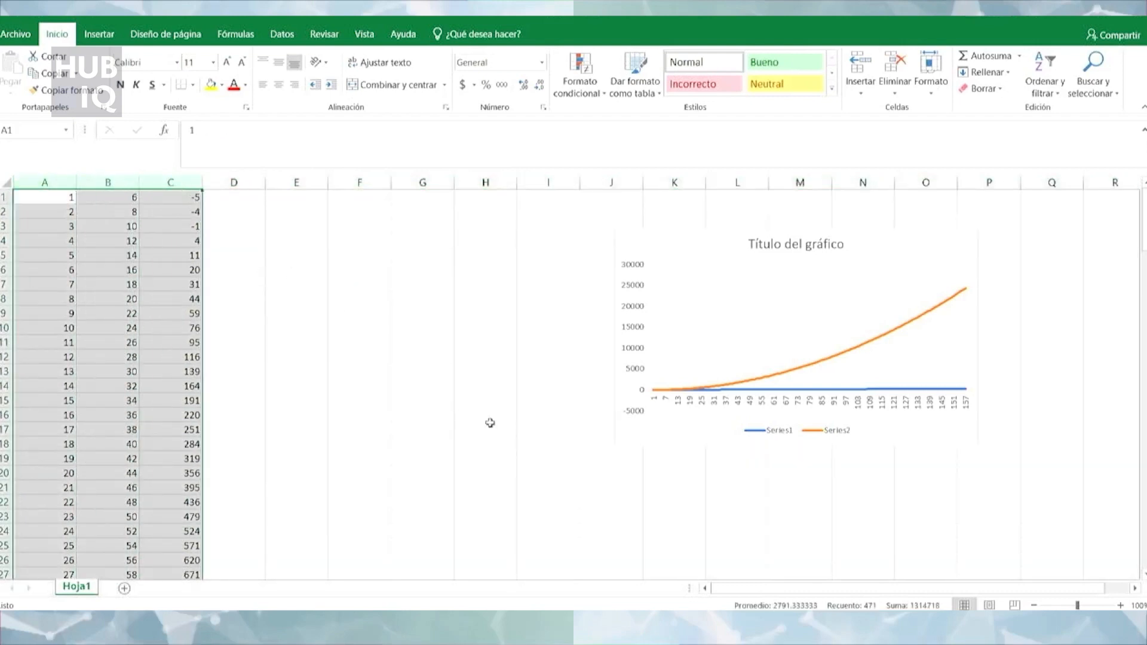
{"action": "left_click", "coordinate": [12, 34]}
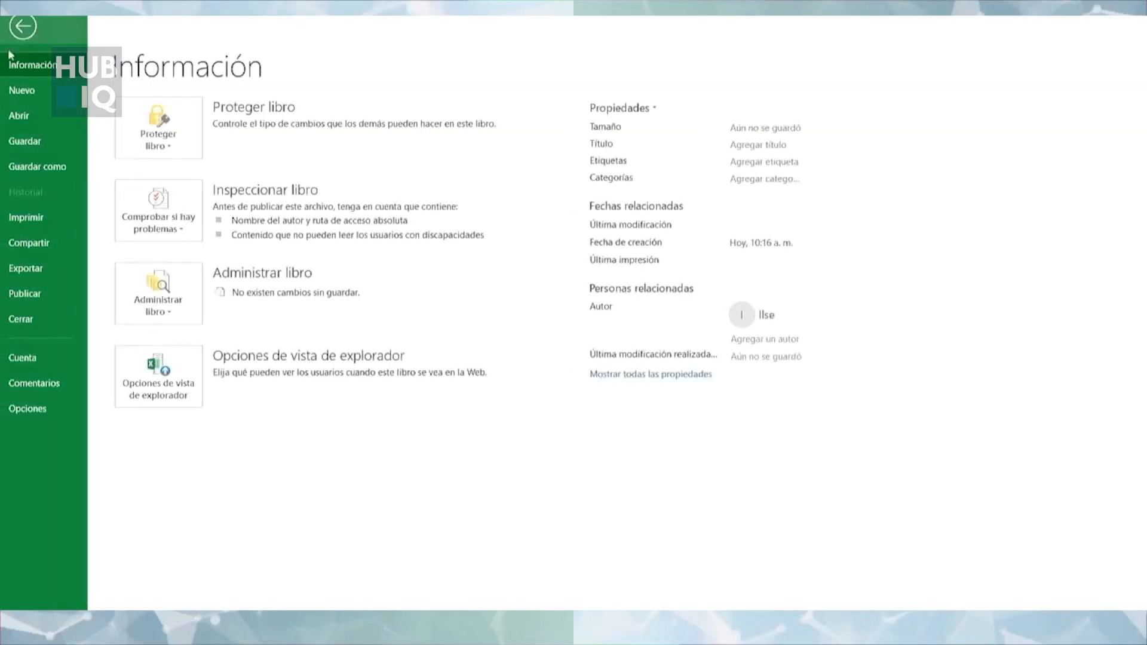
{"action": "left_click", "coordinate": [30, 275]}
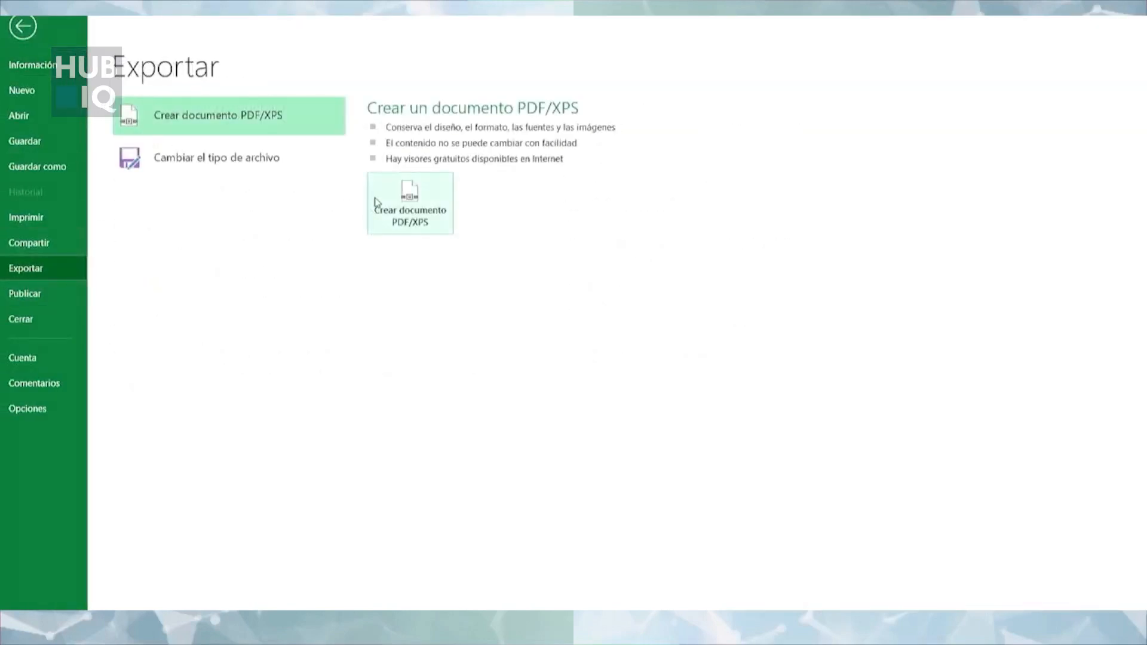
{"action": "left_click", "coordinate": [247, 159]}
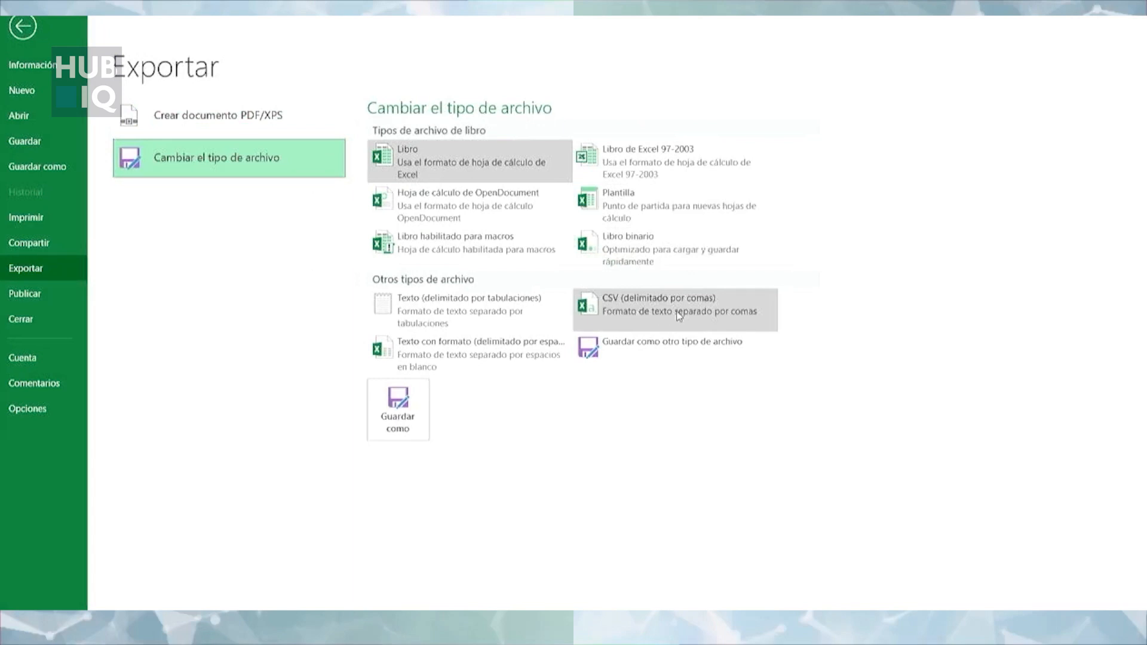
{"action": "left_click", "coordinate": [679, 316]}
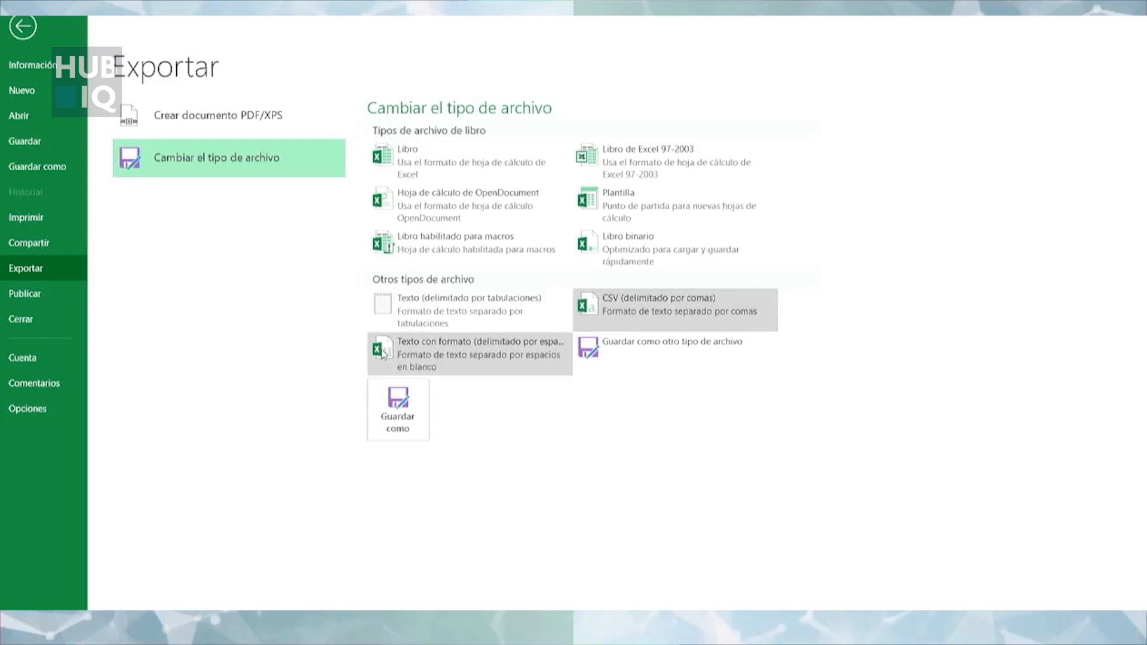
{"action": "left_click", "coordinate": [412, 401]}
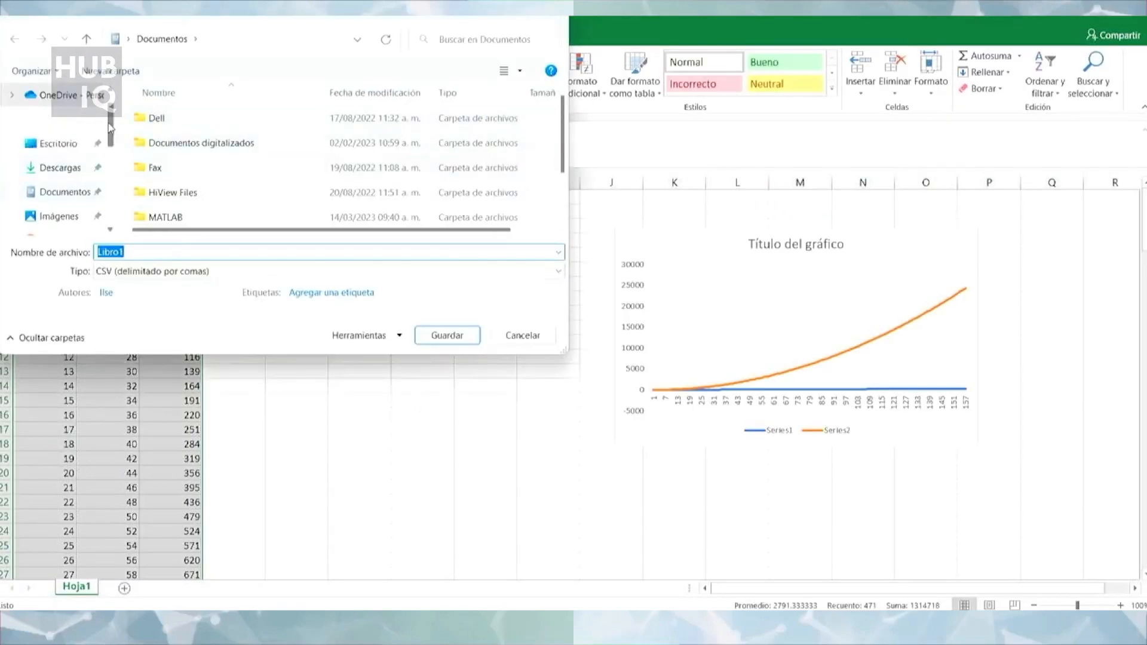
{"action": "scroll", "coordinate": [110, 125], "scroll_direction": "down", "scroll_amount": 3}
{"action": "left_click", "coordinate": [97, 169]}
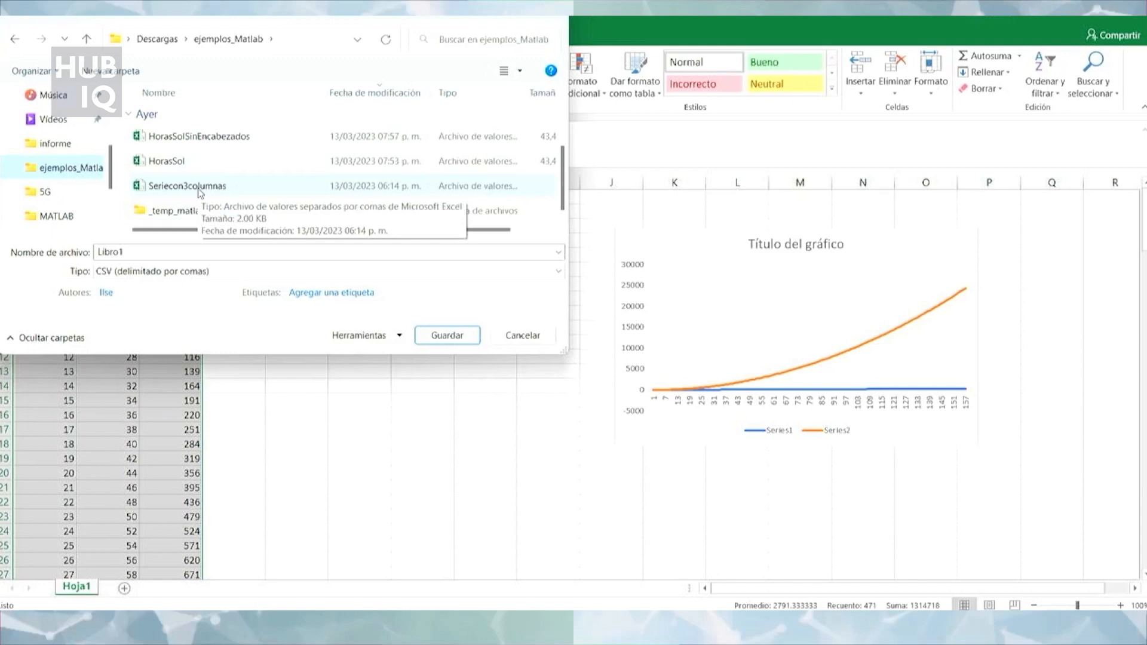
{"action": "left_click", "coordinate": [522, 335]}
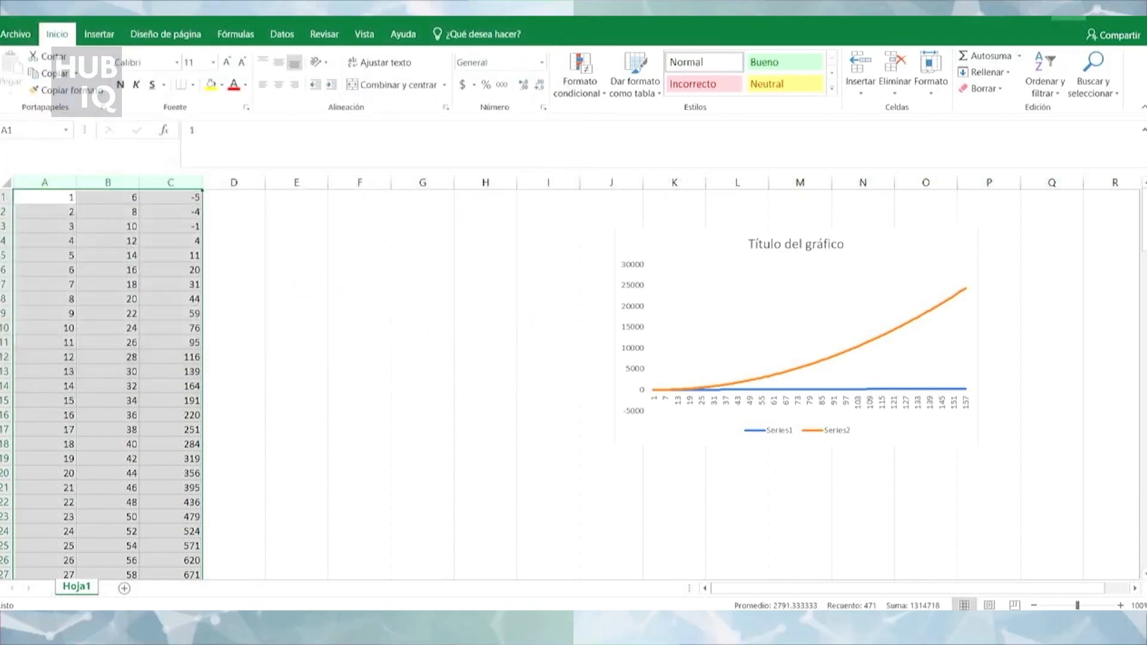
Switch to MATLAB and read Seriecon3columnas.csv into variable A with the command A= xlsread('Seriecon3columnas.csv').
{"action": "left_click", "coordinate": [1068, 17]}
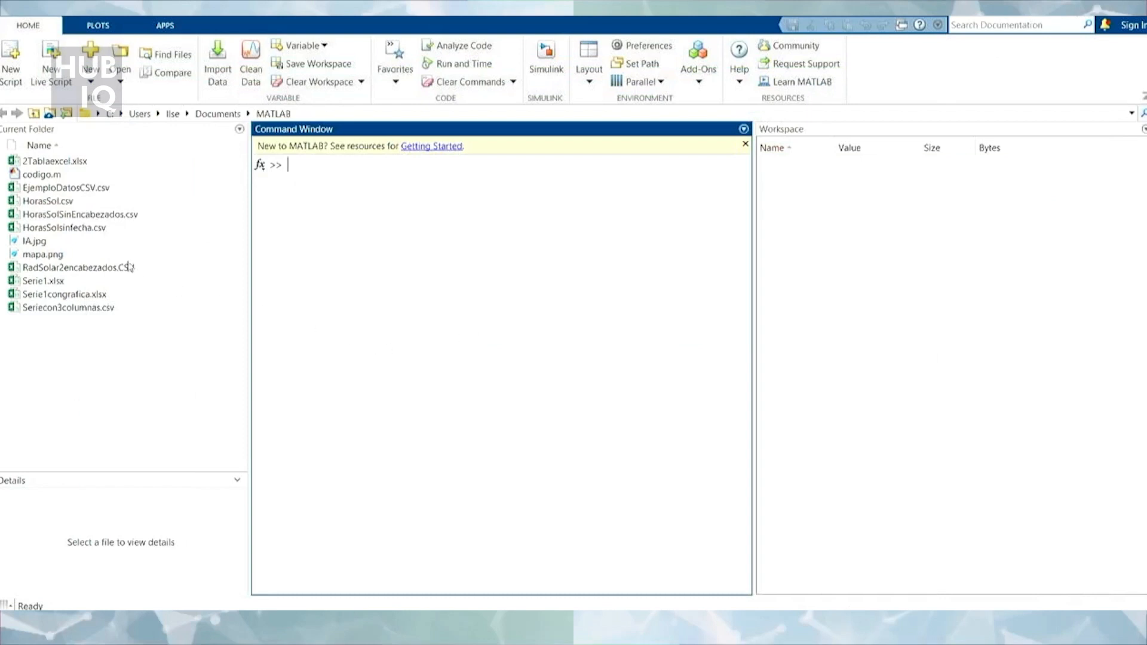
{"action": "left_click", "coordinate": [49, 309]}
{"action": "left_click", "coordinate": [423, 180]}
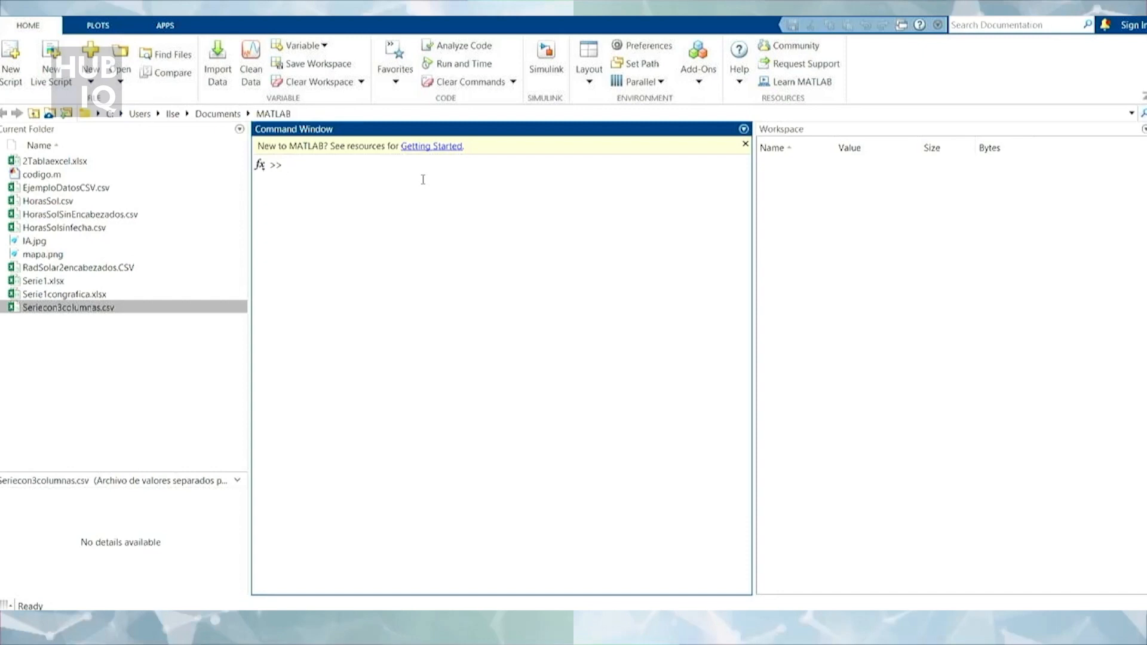
{"action": "type", "text": "A= xlsread("}
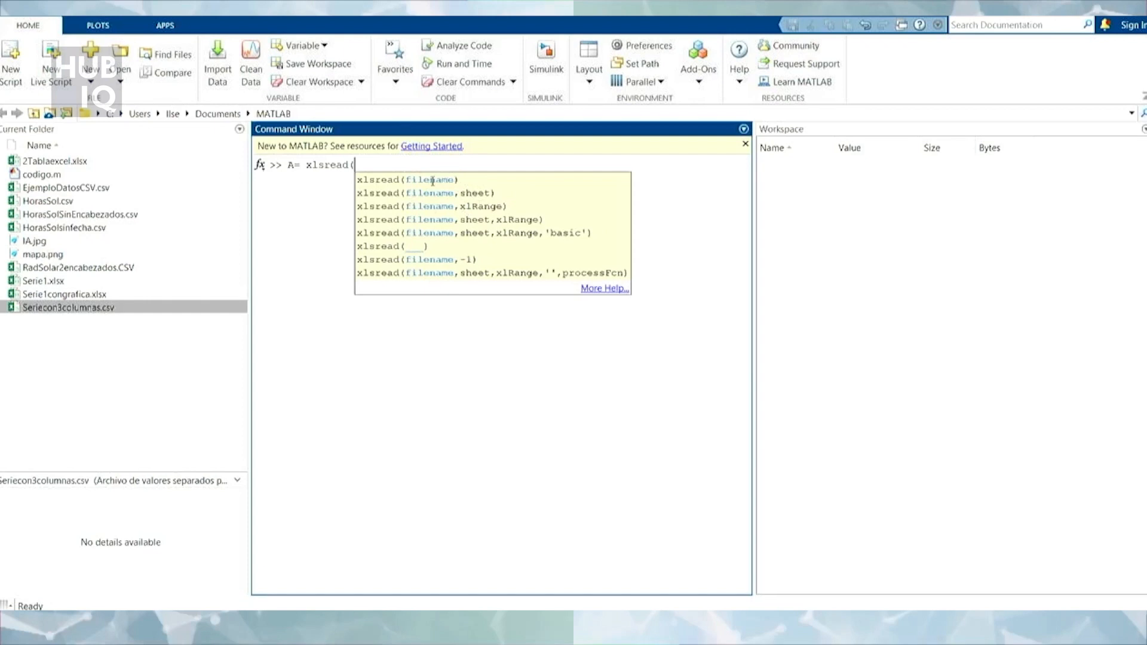
{"action": "type", "text": "'Seriecon3columnas.c"}
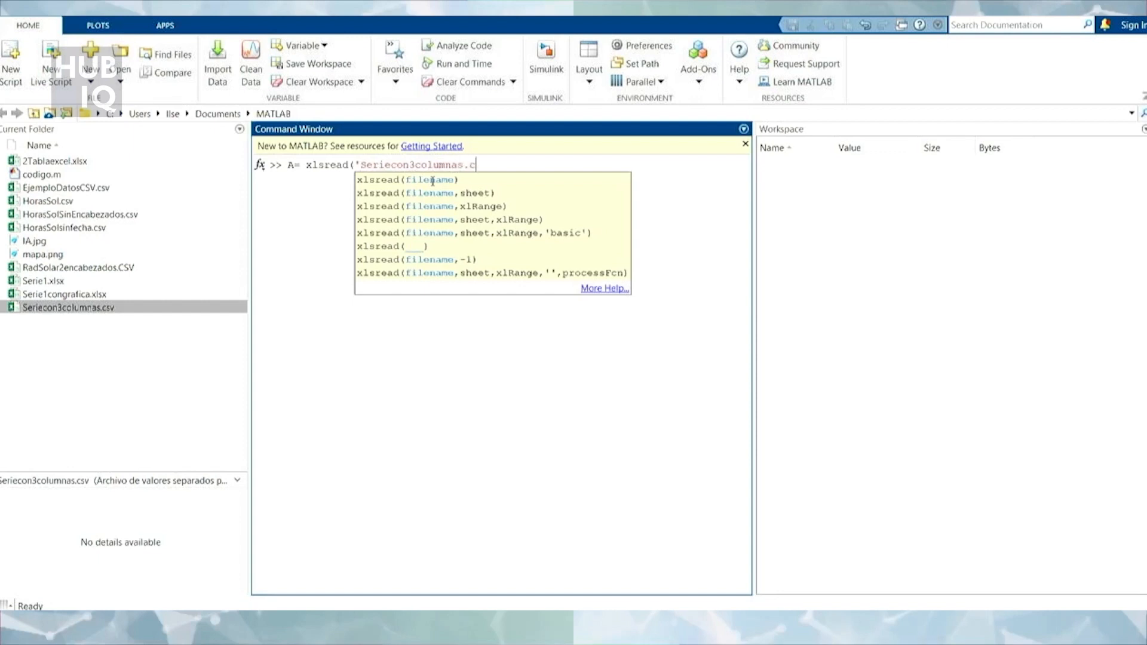
{"action": "key", "text": "BackSpace"}
{"action": "key", "text": "BackSpace"}
{"action": "type", "text": "."}
{"action": "type", "text": "csv')"}
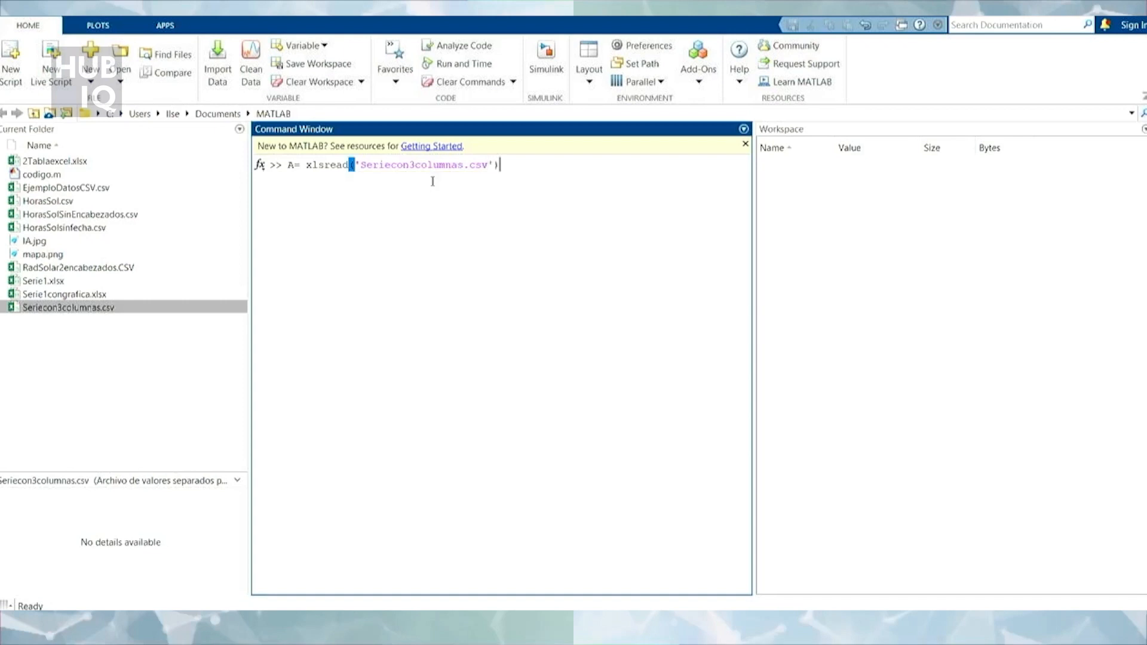
{"action": "key", "text": "Return"}
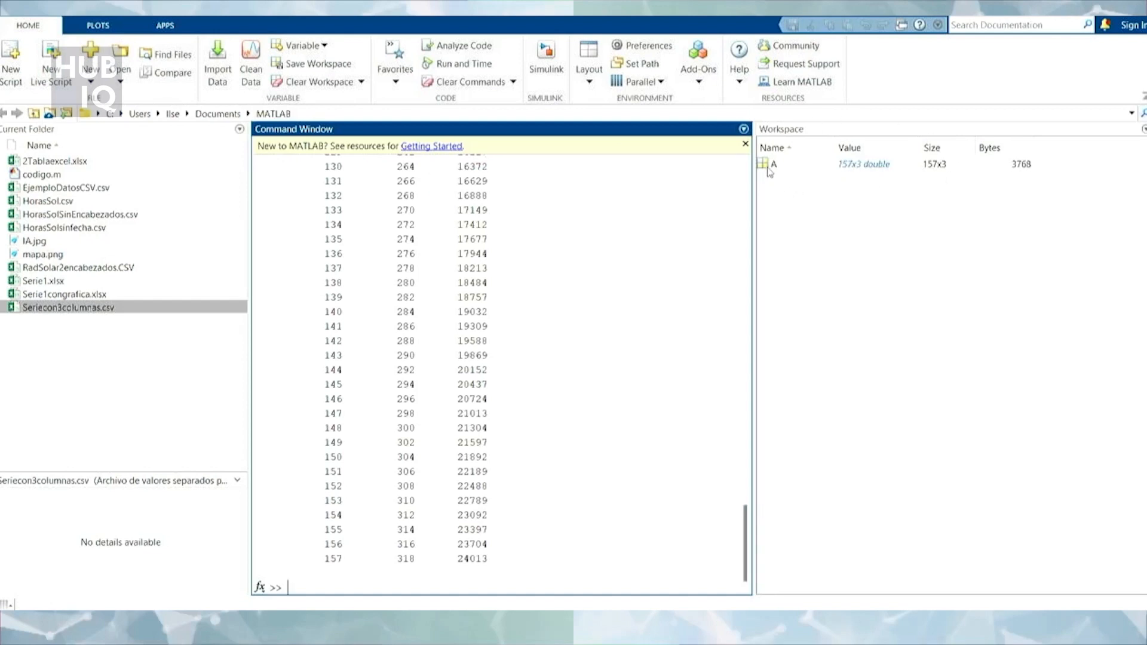
Check the byte size of matrix A by computing 8 × 3 × 157 in the Windows Calculator, and minimize the calculator.
{"action": "left_click", "coordinate": [771, 165]}
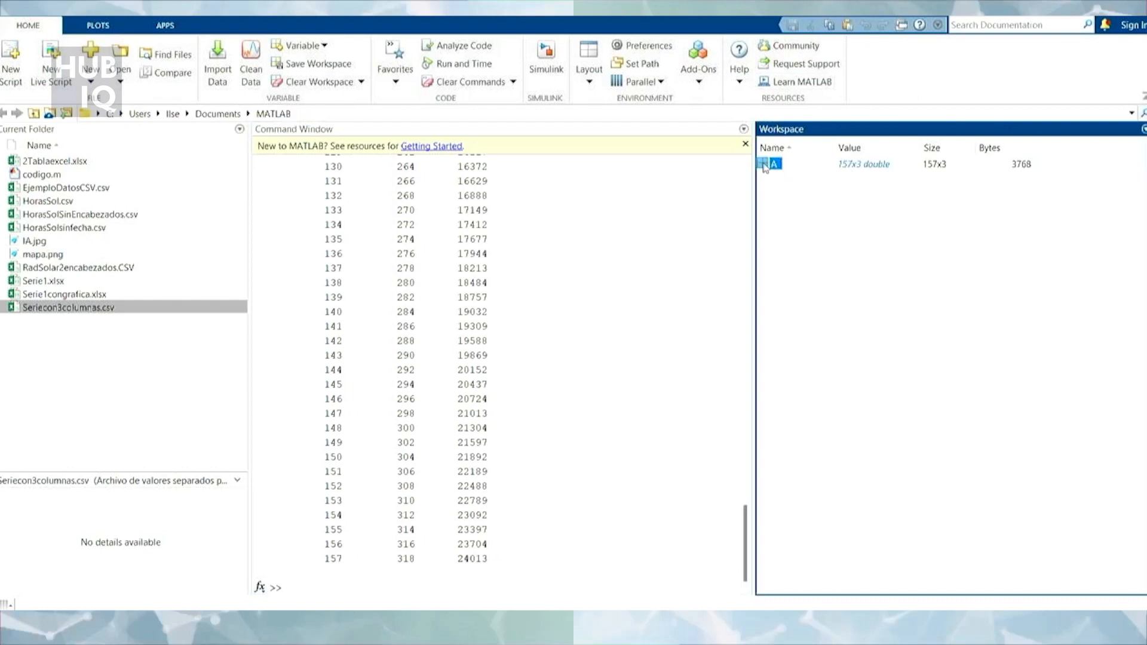
{"action": "left_click", "coordinate": [853, 166]}
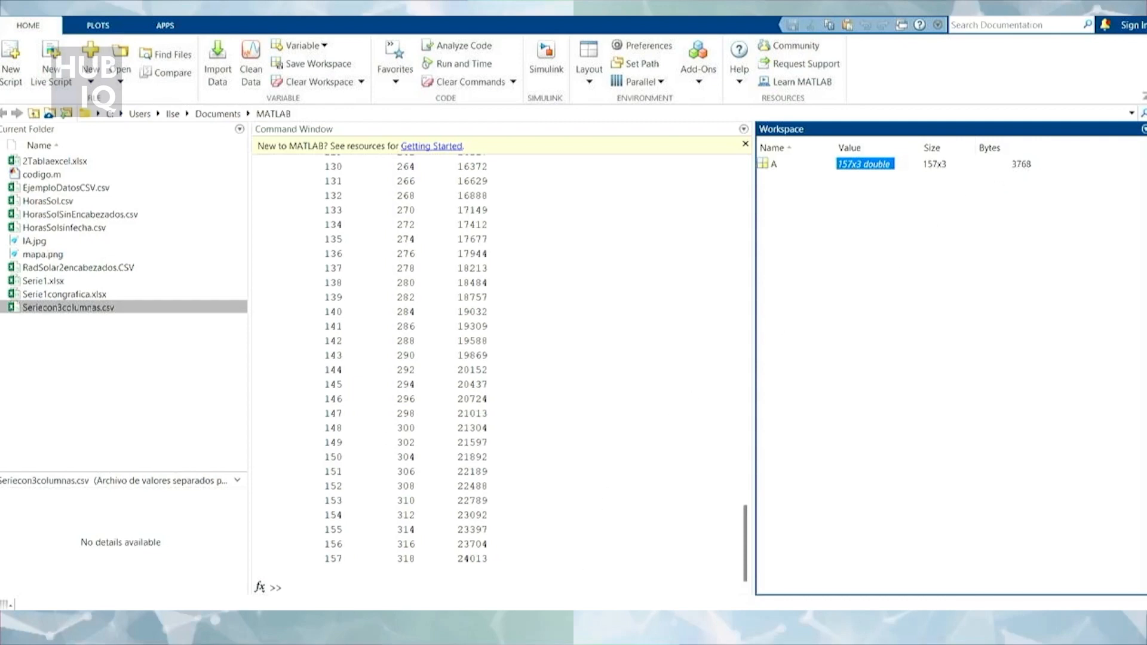
{"action": "key", "text": "super+s"}
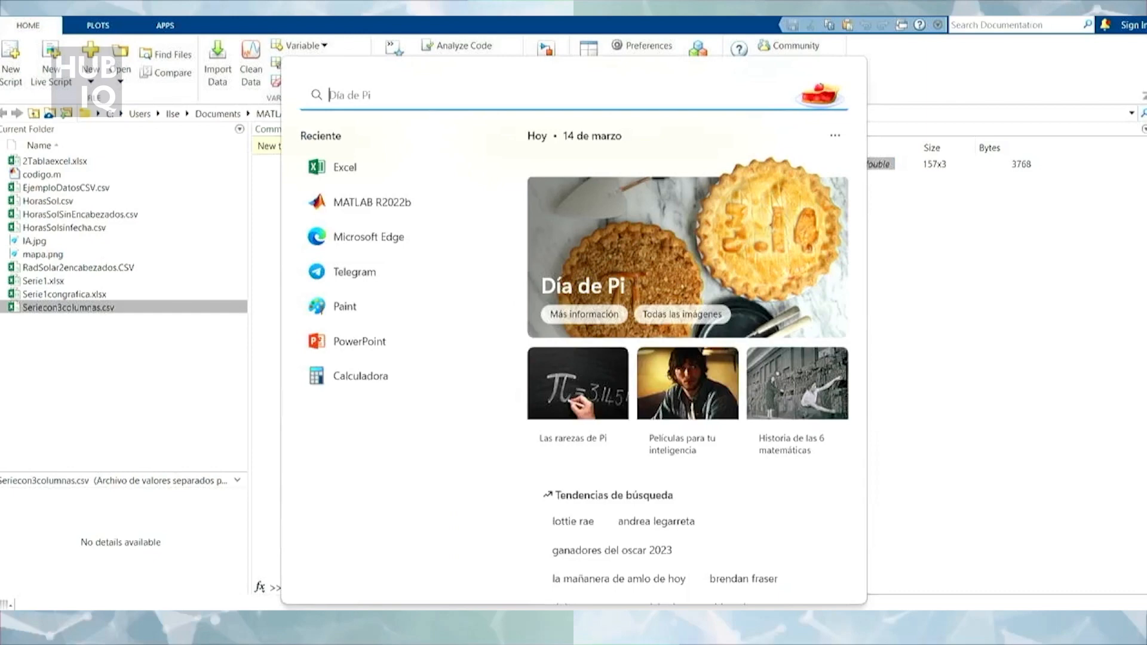
{"action": "left_click", "coordinate": [382, 378]}
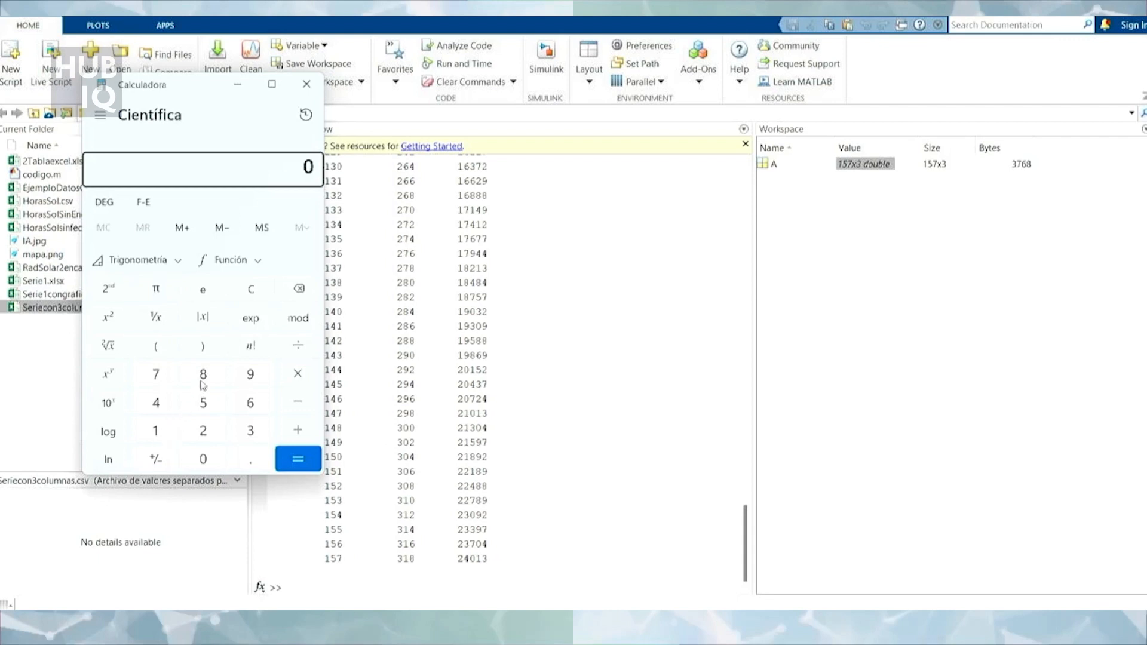
{"action": "left_click", "coordinate": [203, 376]}
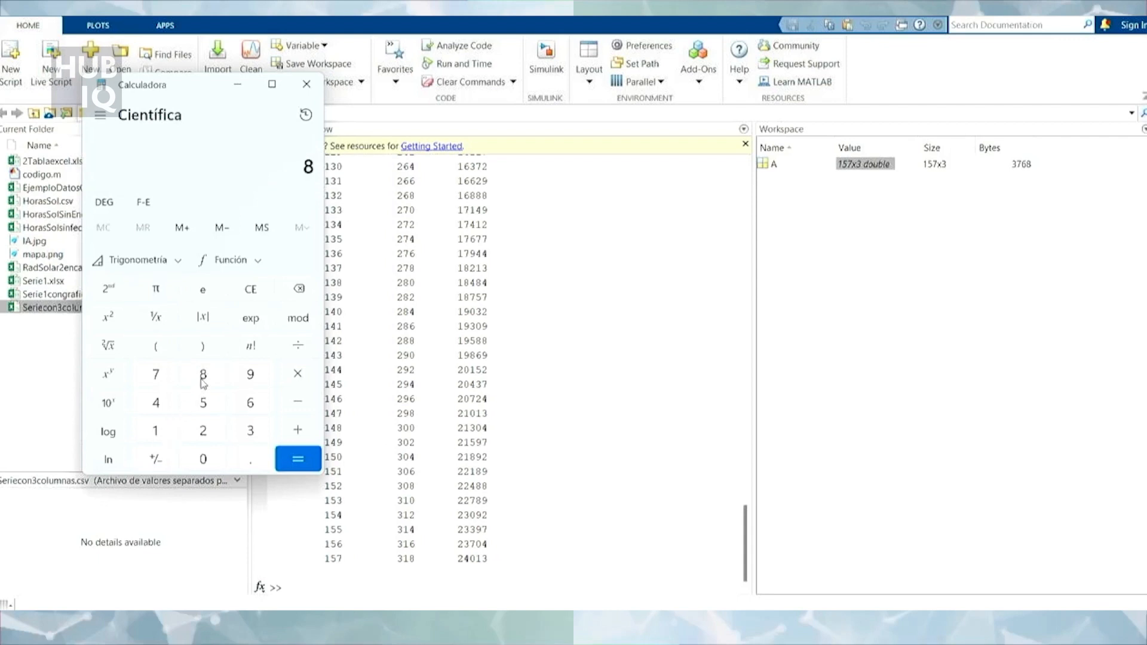
{"action": "left_click", "coordinate": [299, 375]}
{"action": "left_click", "coordinate": [252, 429]}
{"action": "left_click", "coordinate": [293, 465]}
{"action": "left_click", "coordinate": [296, 375]}
{"action": "left_click", "coordinate": [172, 432]}
{"action": "left_click", "coordinate": [203, 406]}
{"action": "left_click", "coordinate": [156, 374]}
{"action": "left_click", "coordinate": [298, 458]}
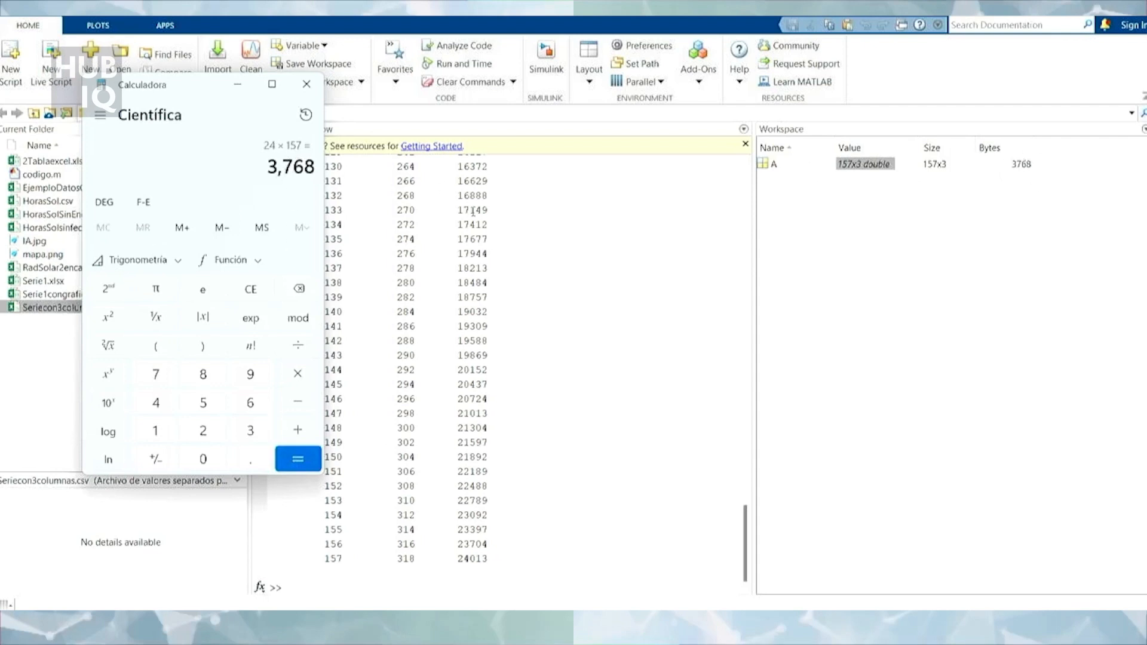
{"action": "left_click", "coordinate": [237, 89]}
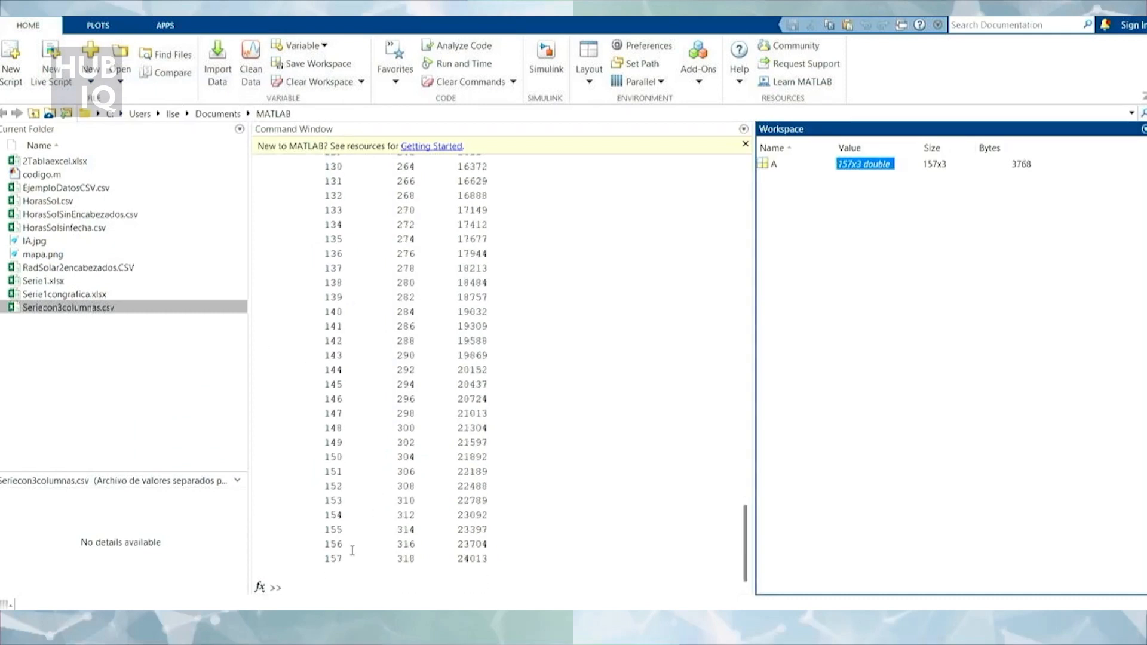
Open variable A from the workspace and examine the values in its first rows and in its last row, 157.
{"action": "left_click", "coordinate": [327, 588]}
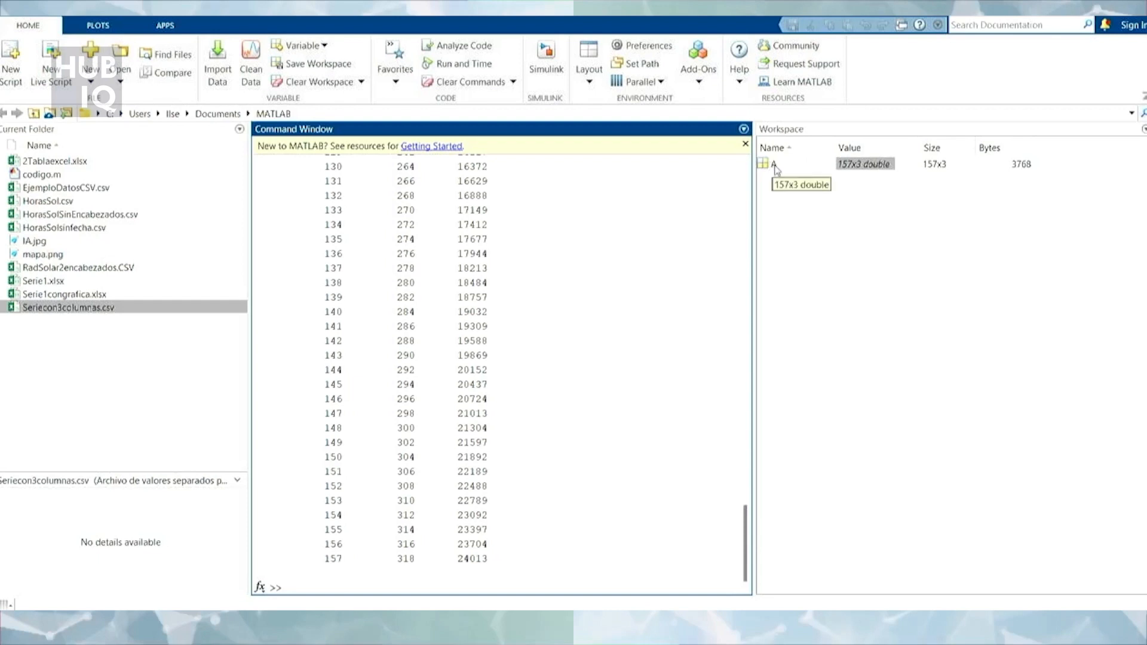
{"action": "double_click", "coordinate": [774, 165]}
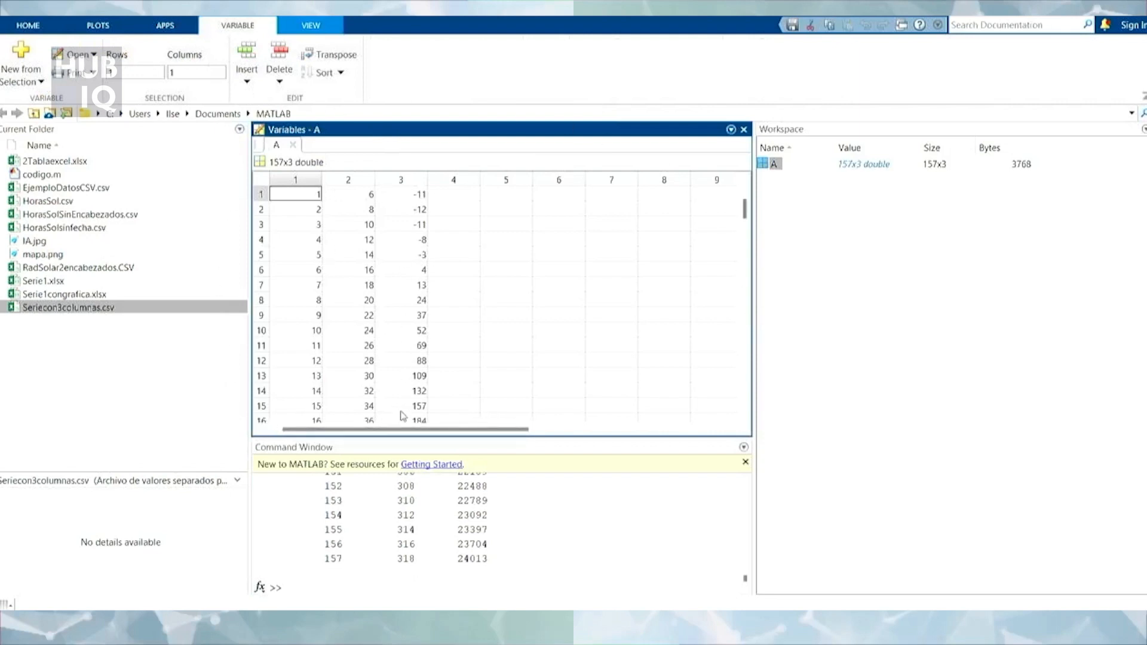
{"action": "left_click", "coordinate": [369, 197]}
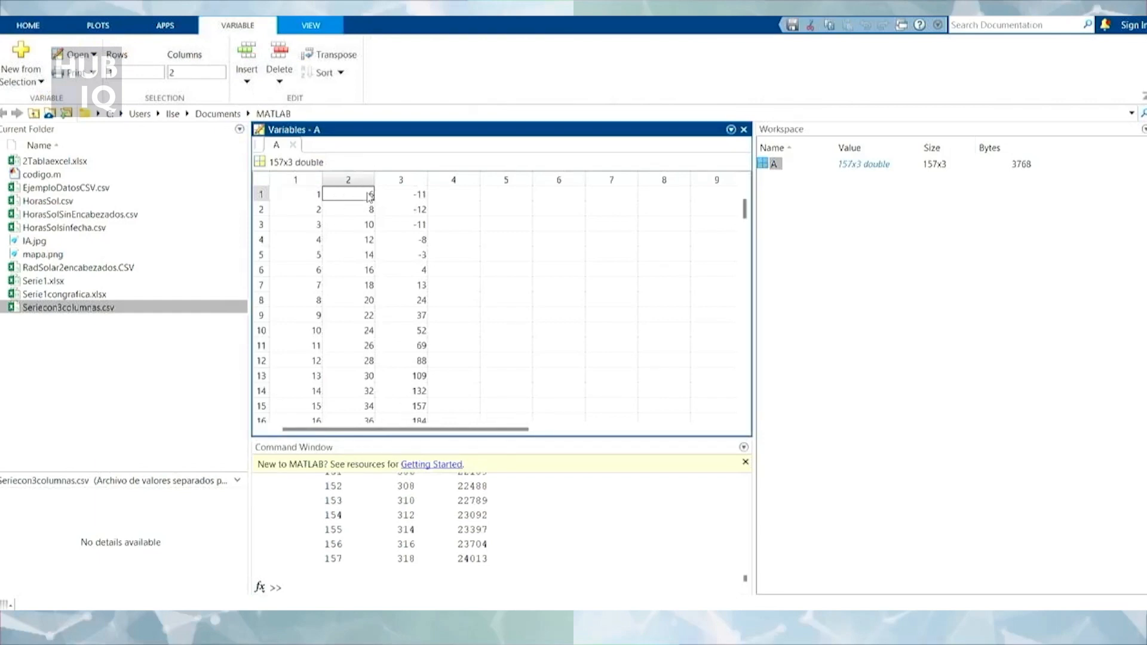
{"action": "left_click", "coordinate": [399, 198]}
{"action": "left_click", "coordinate": [397, 216]}
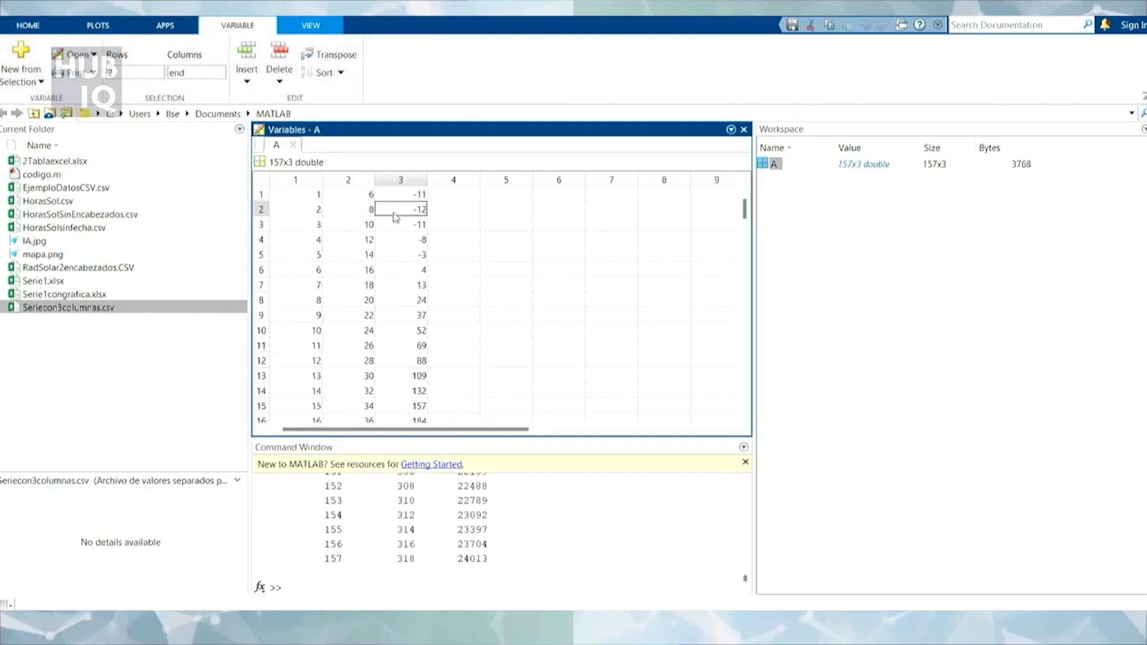
{"action": "left_click", "coordinate": [302, 215]}
{"action": "left_click_drag", "start_coordinate": [745, 208], "coordinate": [733, 410]}
{"action": "left_click", "coordinate": [283, 356]}
{"action": "left_click", "coordinate": [357, 356]}
{"action": "left_click", "coordinate": [391, 356]}
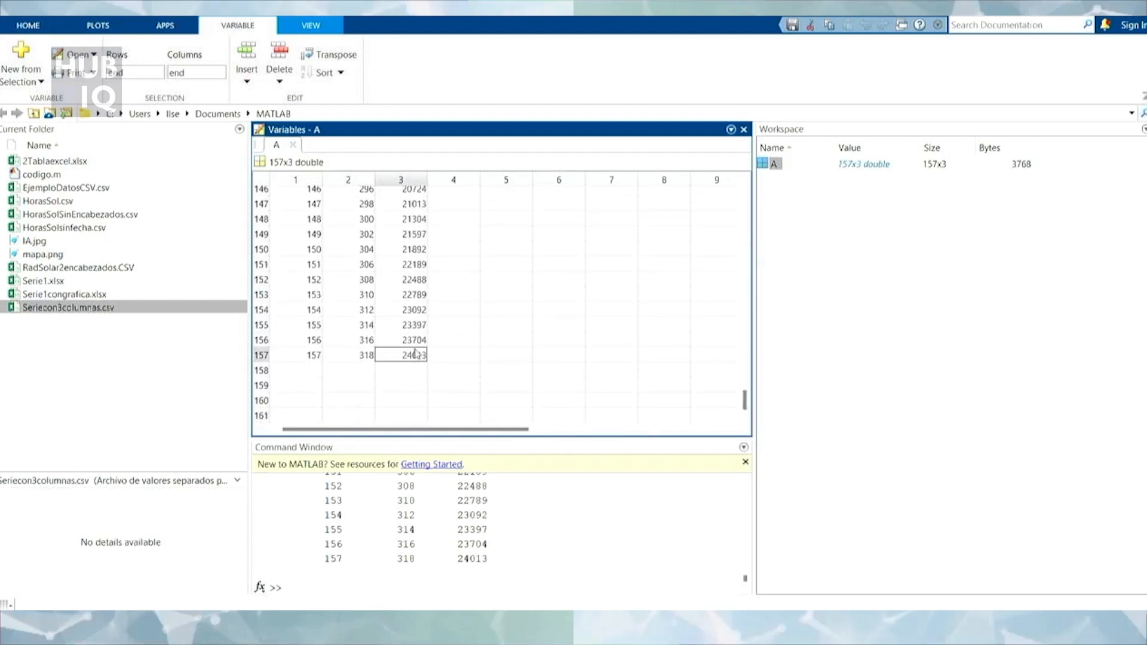
Locate row 151 of variable A and display all its columns with the command A(151,:).
{"action": "left_click", "coordinate": [267, 265]}
{"action": "left_click", "coordinate": [367, 265]}
{"action": "left_click", "coordinate": [305, 266]}
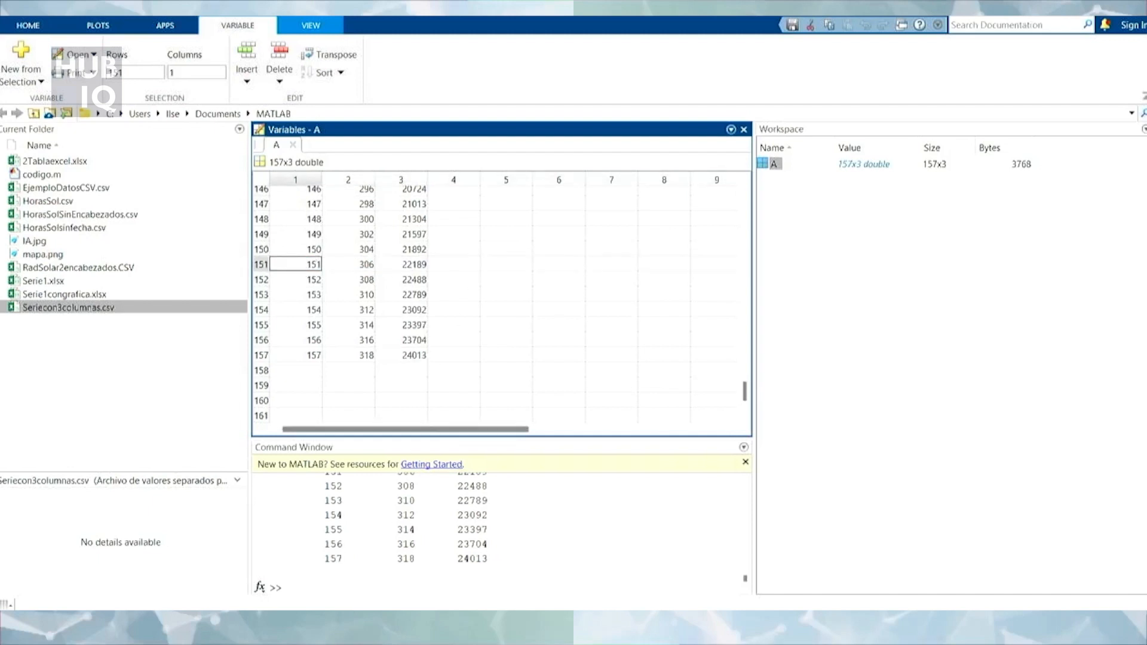
{"action": "left_click", "coordinate": [341, 587]}
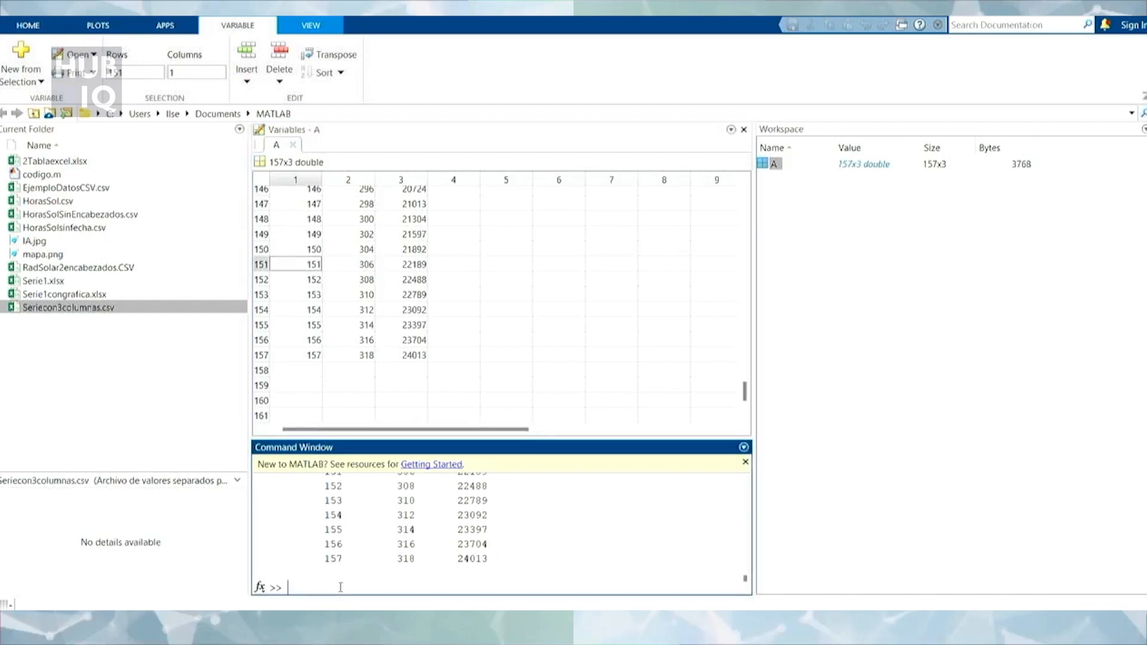
{"action": "type", "text": "A(151,:)"}
{"action": "key", "text": "Return"}
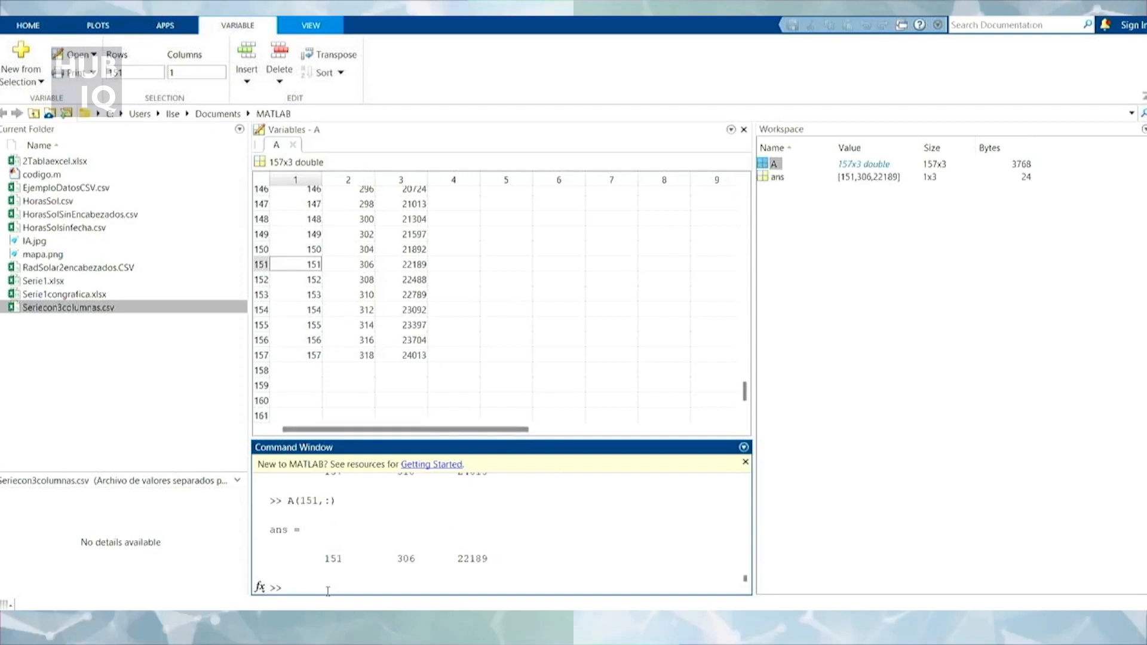
Display every row of the second column with the command A(:,2) and compare the output with variable A.
{"action": "type", "text": "A(:"}
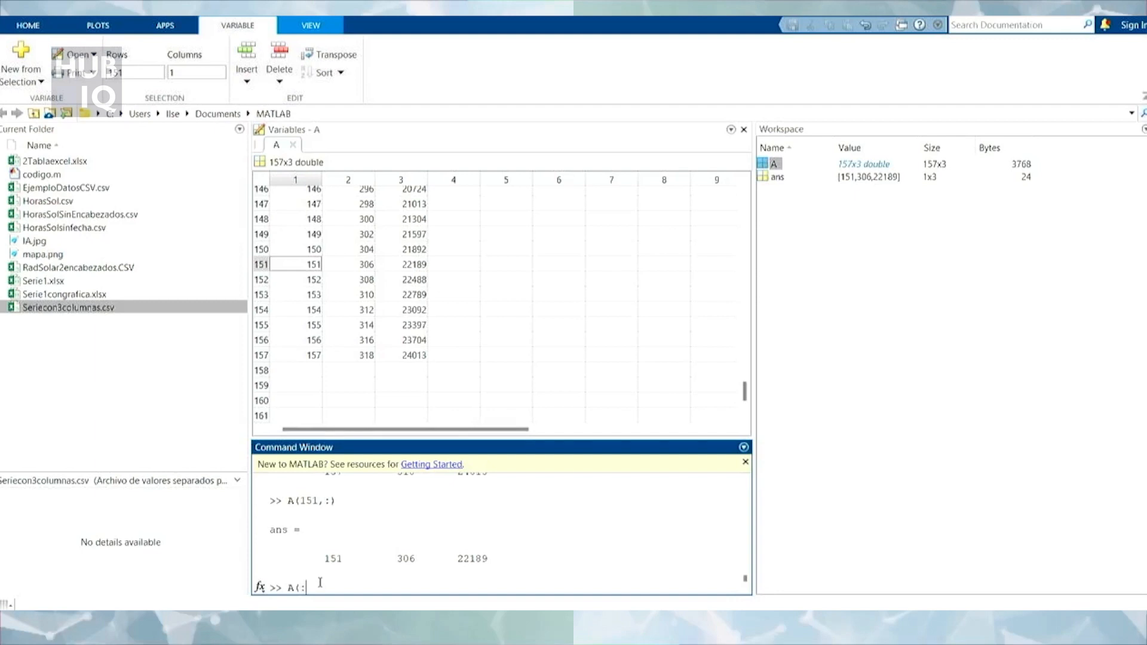
{"action": "type", "text": "2)"}
{"action": "key", "text": "Return"}
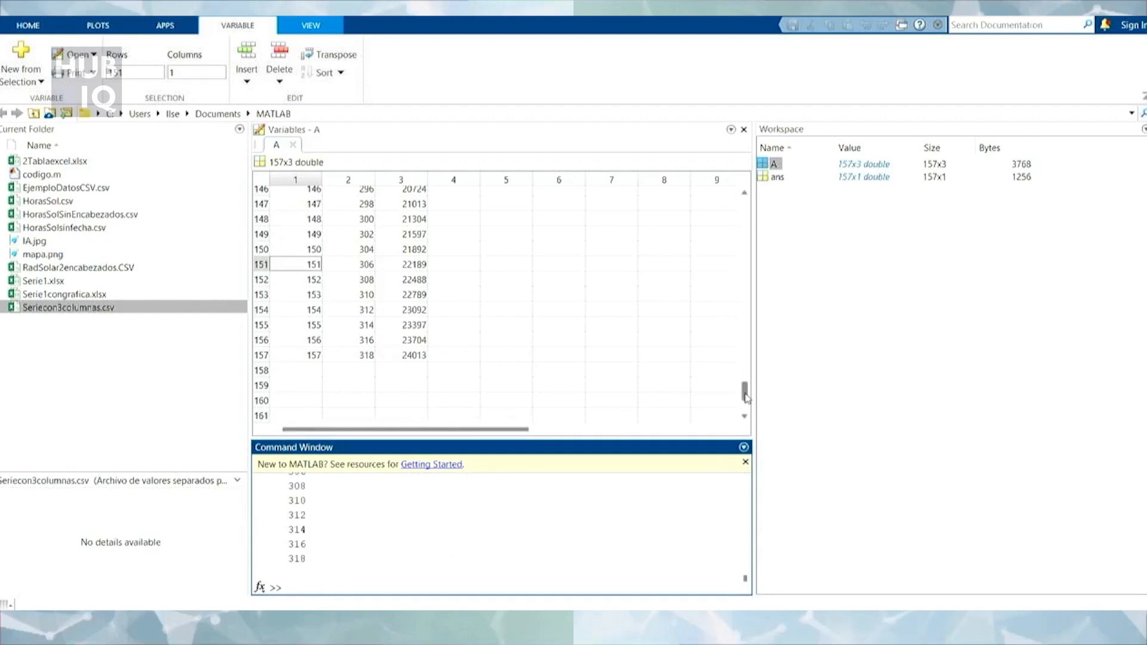
{"action": "left_click_drag", "start_coordinate": [744, 392], "coordinate": [744, 206]}
{"action": "scroll", "coordinate": [335, 572], "scroll_direction": "up", "scroll_amount": 15}
{"action": "scroll", "coordinate": [335, 573], "scroll_direction": "up", "scroll_amount": 20}
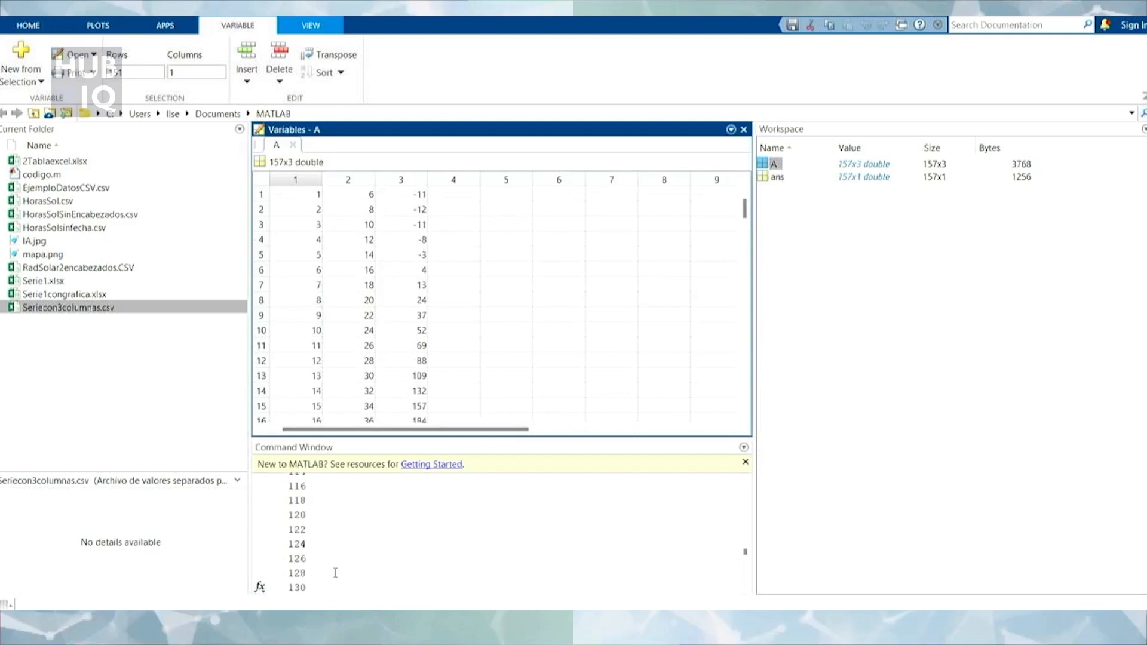
{"action": "scroll", "coordinate": [336, 573], "scroll_direction": "up", "scroll_amount": 4}
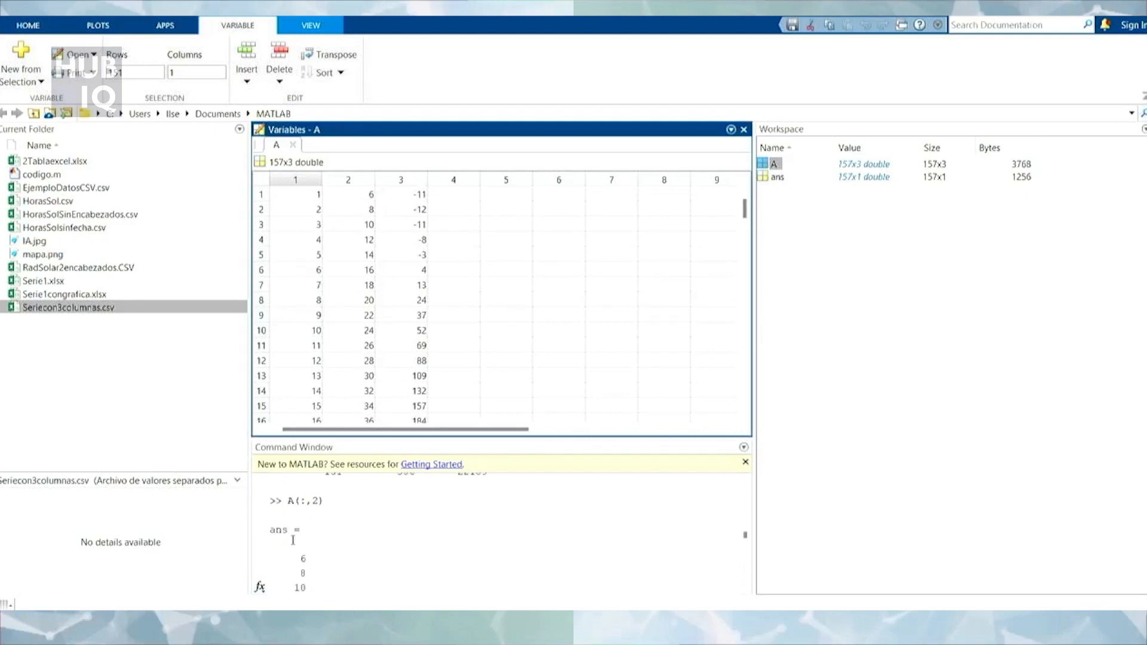
{"action": "left_click_drag", "start_coordinate": [745, 534], "coordinate": [746, 594]}
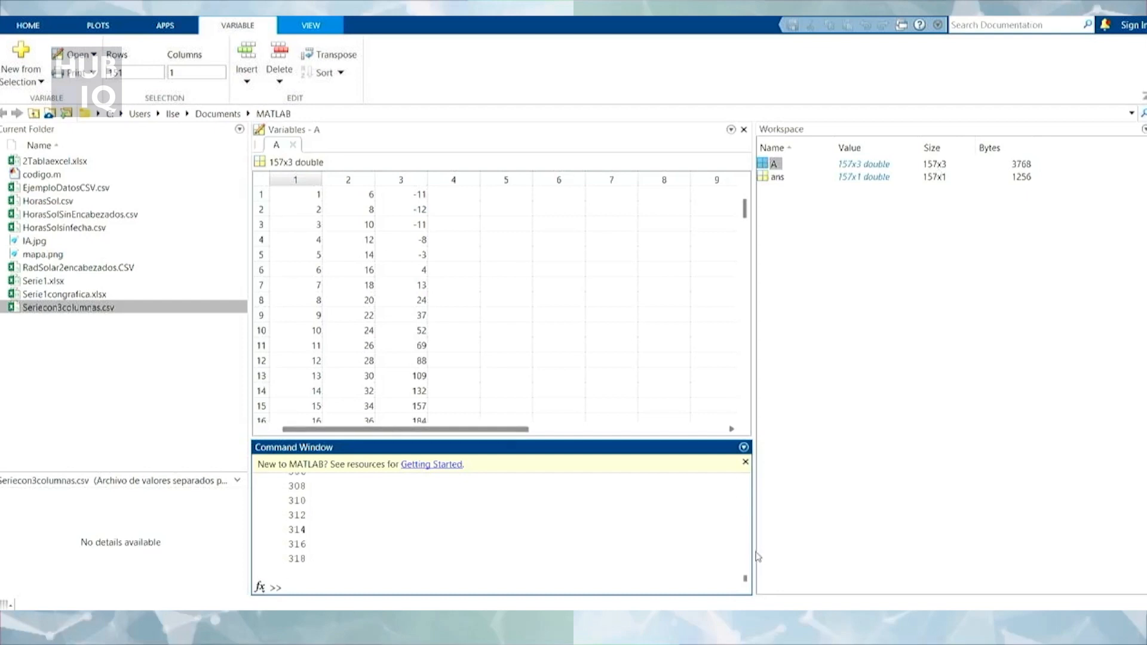
Switch to Excel, look over the series chart, and open the recent workbook 2Tablaexcel from the ejemplos_Matlab folder.
{"action": "mouse_move", "coordinate": [669, 623]}
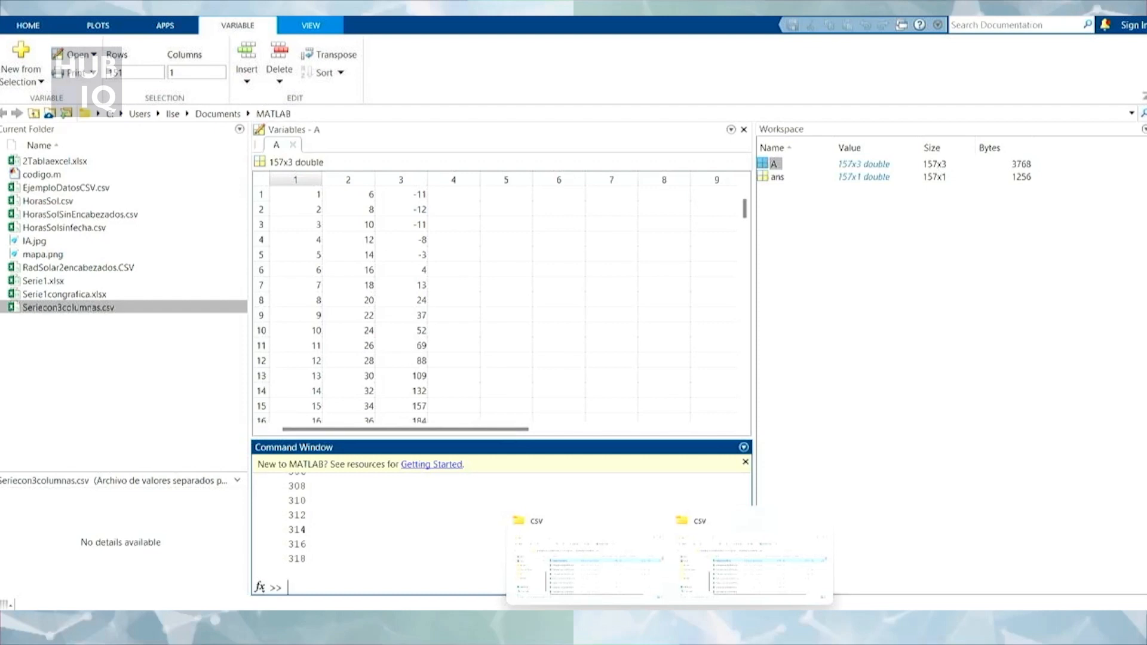
{"action": "left_click", "coordinate": [771, 622]}
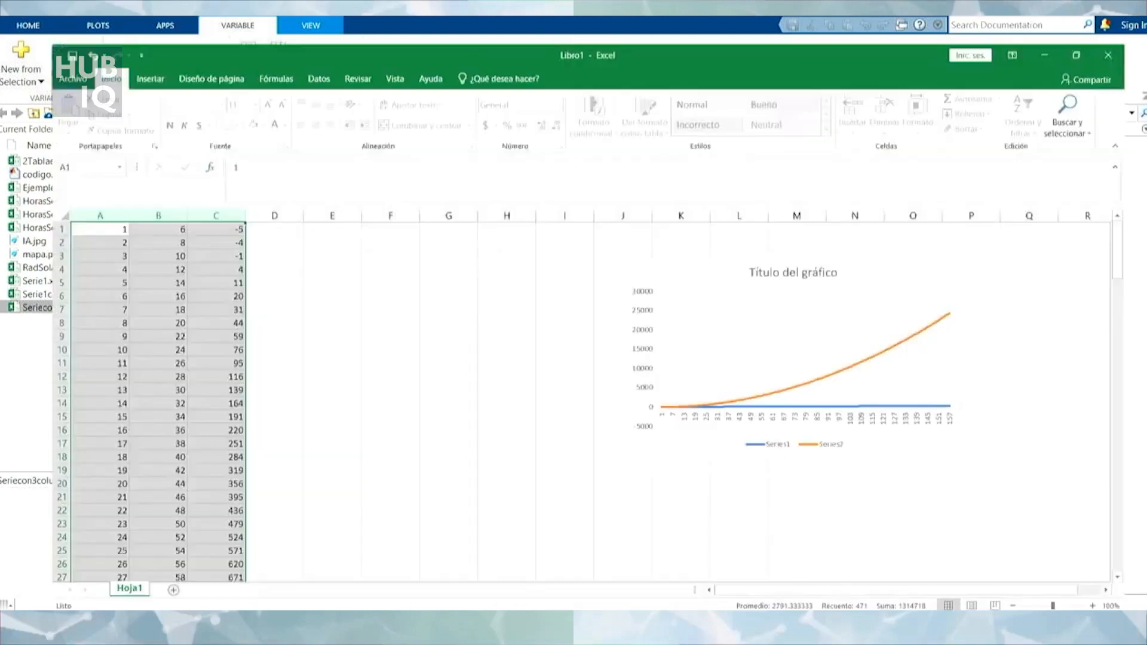
{"action": "left_click", "coordinate": [381, 309]}
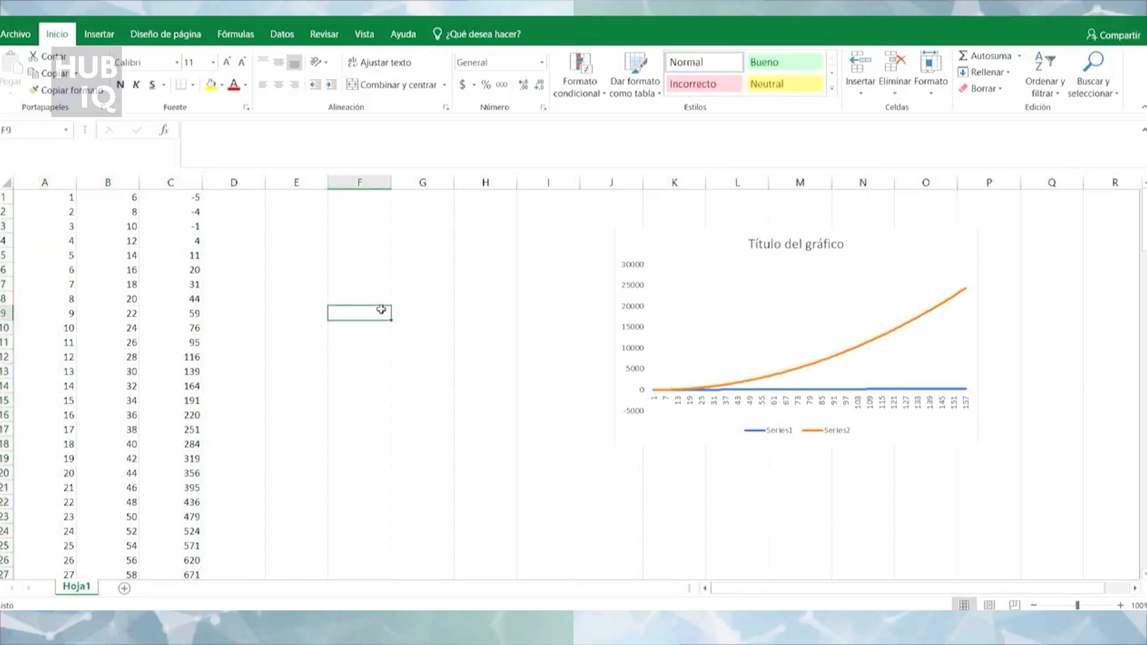
{"action": "left_click", "coordinate": [620, 243]}
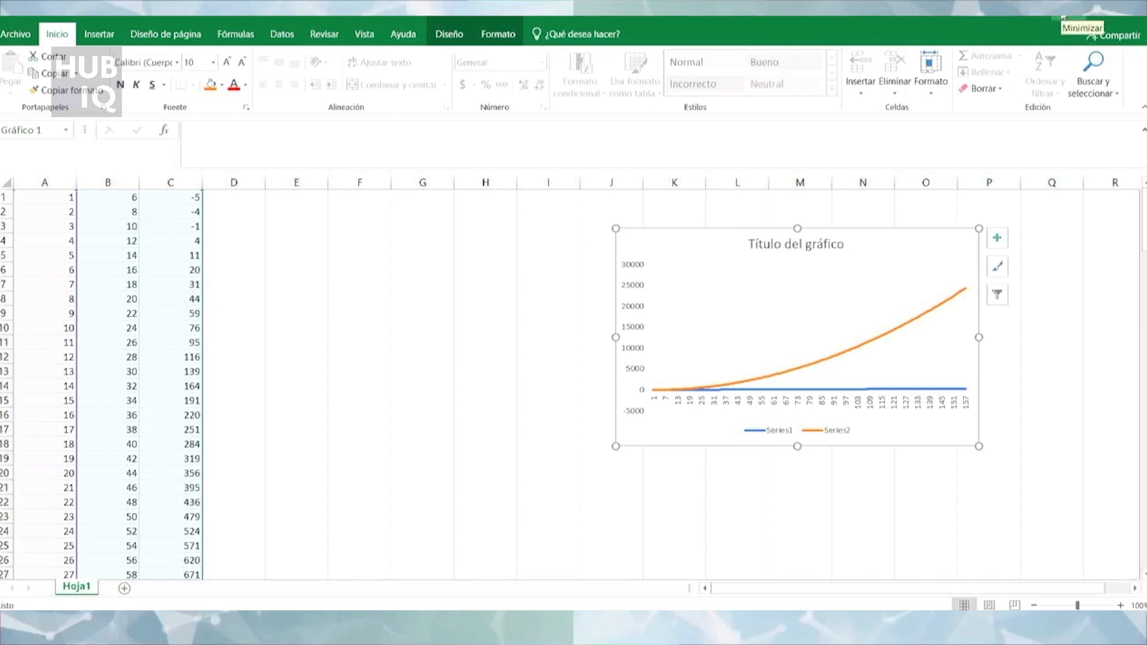
{"action": "left_click", "coordinate": [22, 34]}
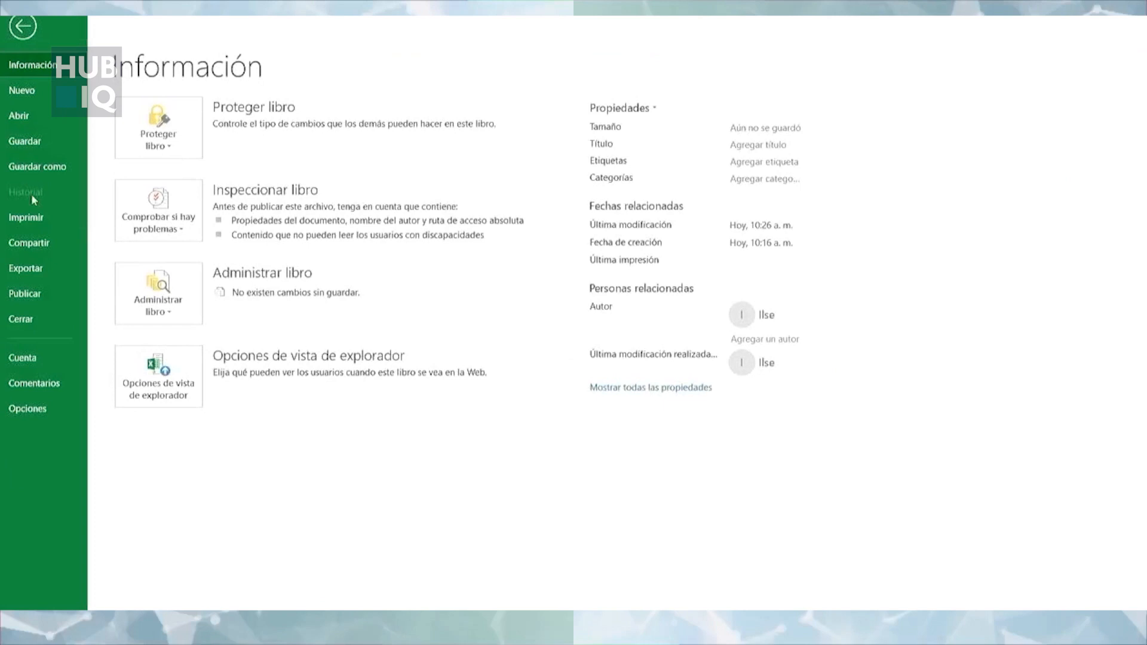
{"action": "left_click", "coordinate": [31, 117]}
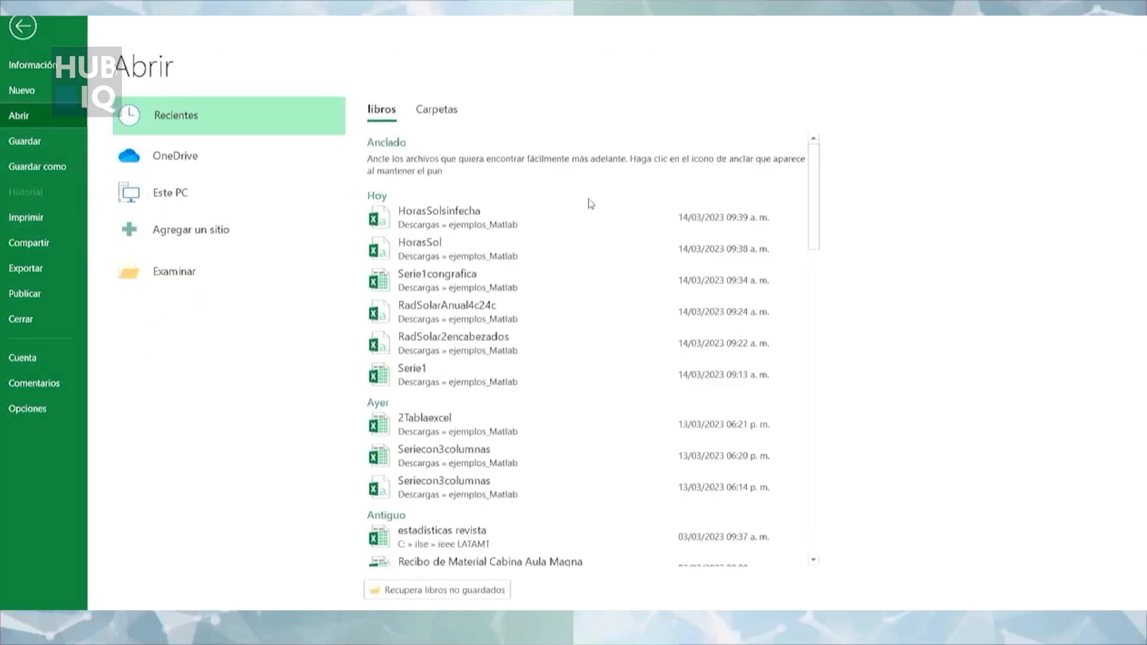
{"action": "left_click", "coordinate": [471, 420]}
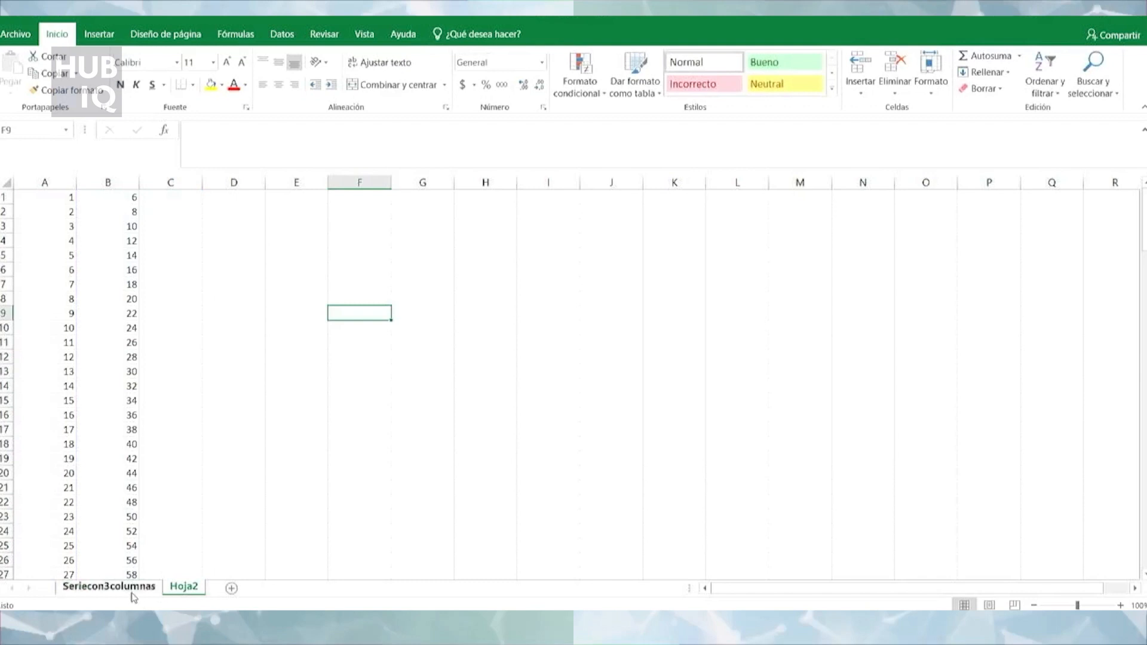
Open the sheet Seriecon3columnas and examine the full data ranges of columns A, B and C one by one.
{"action": "left_click", "coordinate": [129, 590]}
{"action": "left_click", "coordinate": [59, 240]}
{"action": "scroll", "coordinate": [60, 239], "scroll_direction": "up", "scroll_amount": 8}
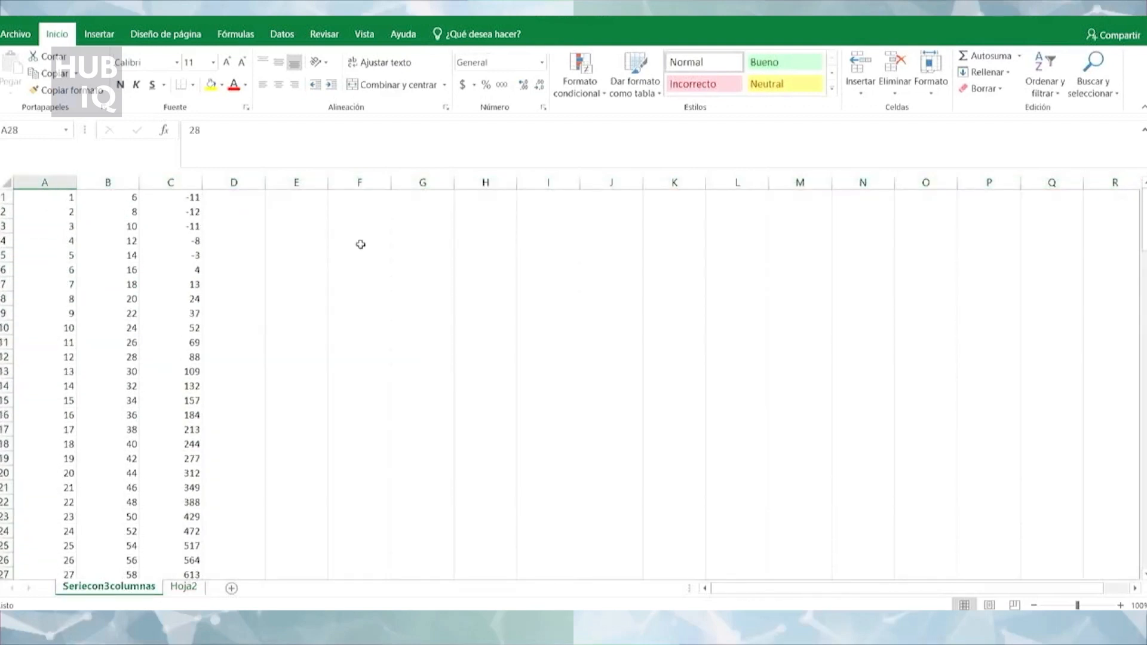
{"action": "key", "text": "ctrl+Home"}
{"action": "key", "text": "ctrl+shift+Down"}
{"action": "key", "text": "Right"}
{"action": "key", "text": "ctrl+shift+Down"}
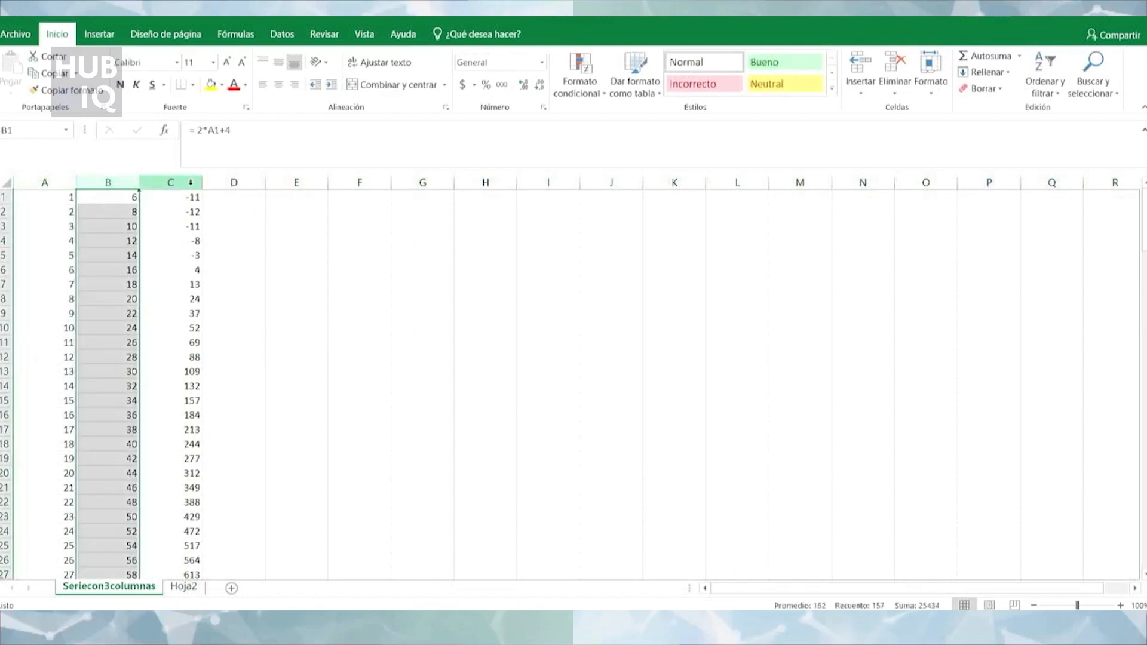
{"action": "key", "text": "Right"}
{"action": "key", "text": "ctrl+shift+Down"}
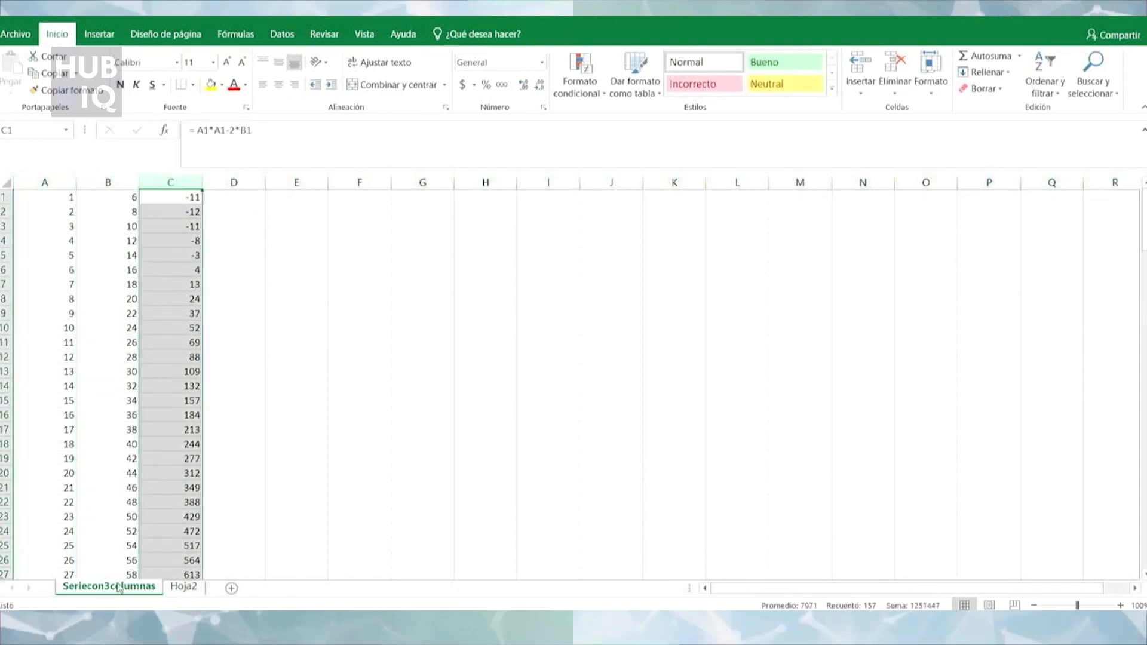
Compare the columns of Hoja2 with those of the sheet Seriecon3columnas.
{"action": "left_click", "coordinate": [185, 588]}
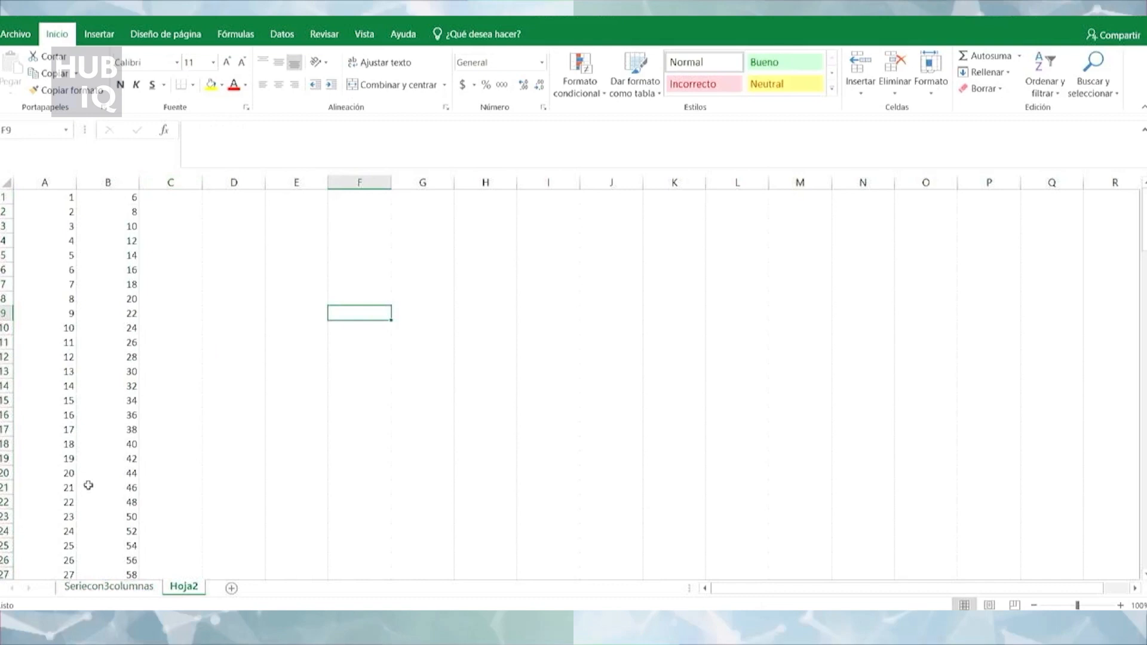
{"action": "left_click", "coordinate": [108, 586]}
{"action": "left_click", "coordinate": [185, 586]}
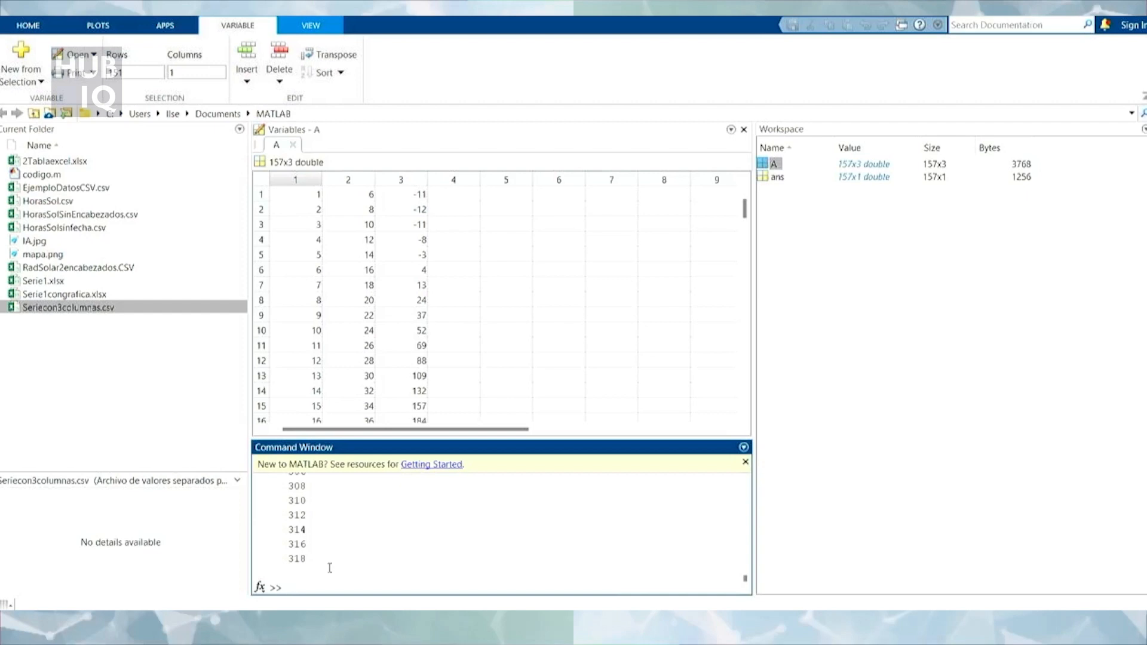
Switch to MATLAB and read the workbook's first sheet into B with B=xlsread('2Tablaexcel.xlsx', 1);.
{"action": "type", "text": "B=xlsread(2"}
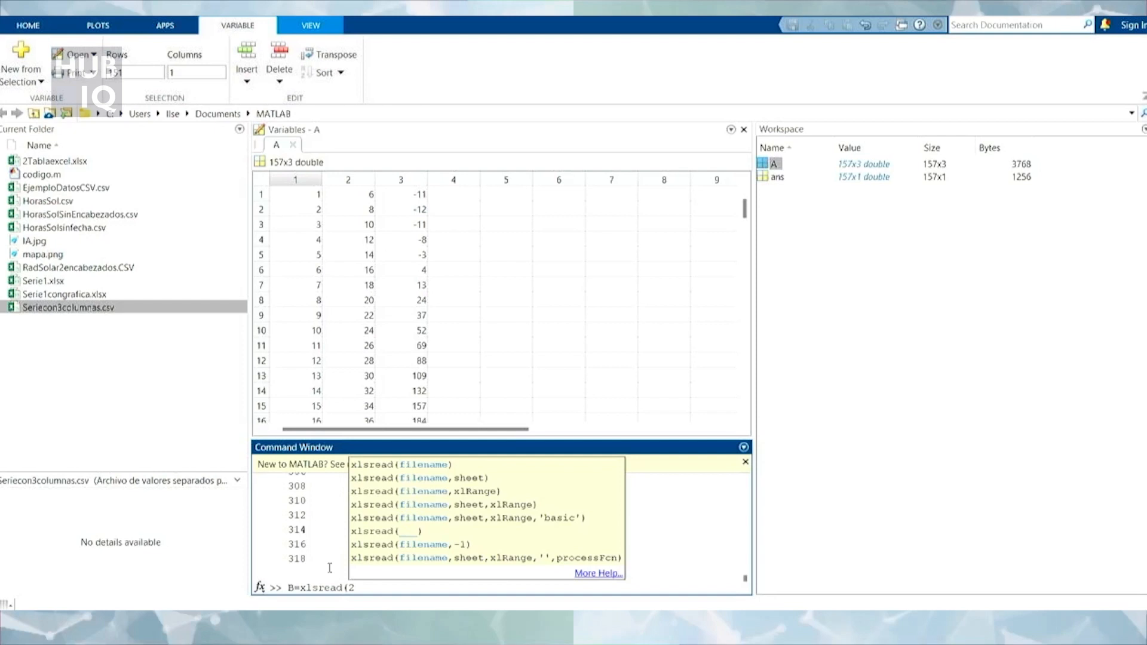
{"action": "key", "text": "BackSpace"}
{"action": "type", "text": "'2Tablaexcel.xlsx"}
{"action": "type", "text": ","}
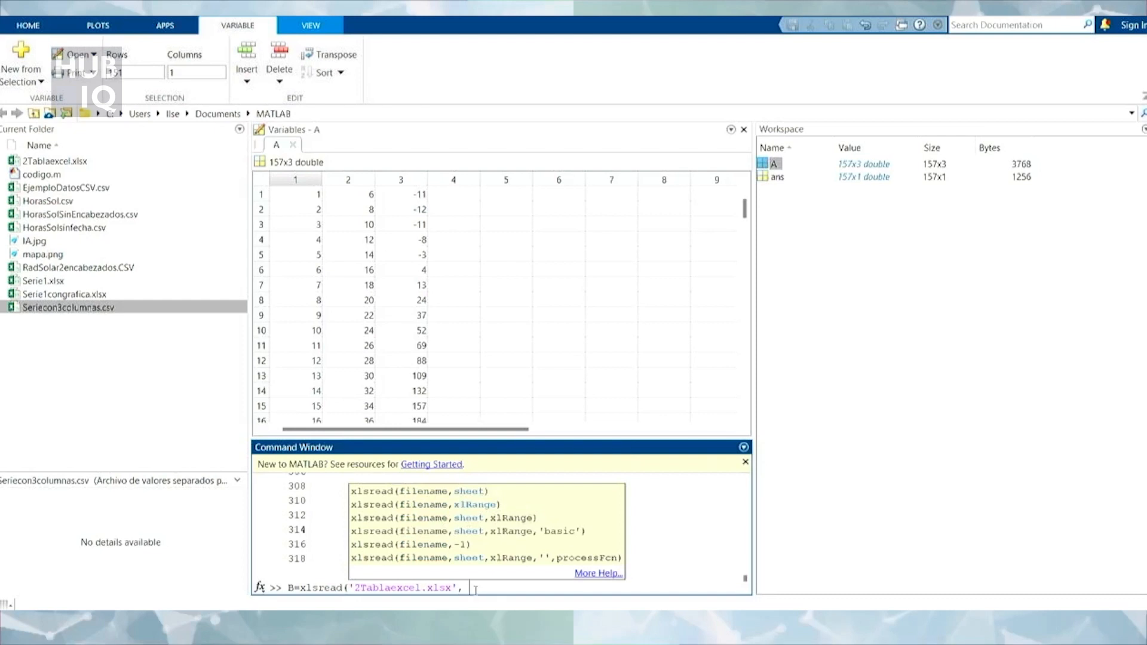
{"action": "type", "text": "1)"}
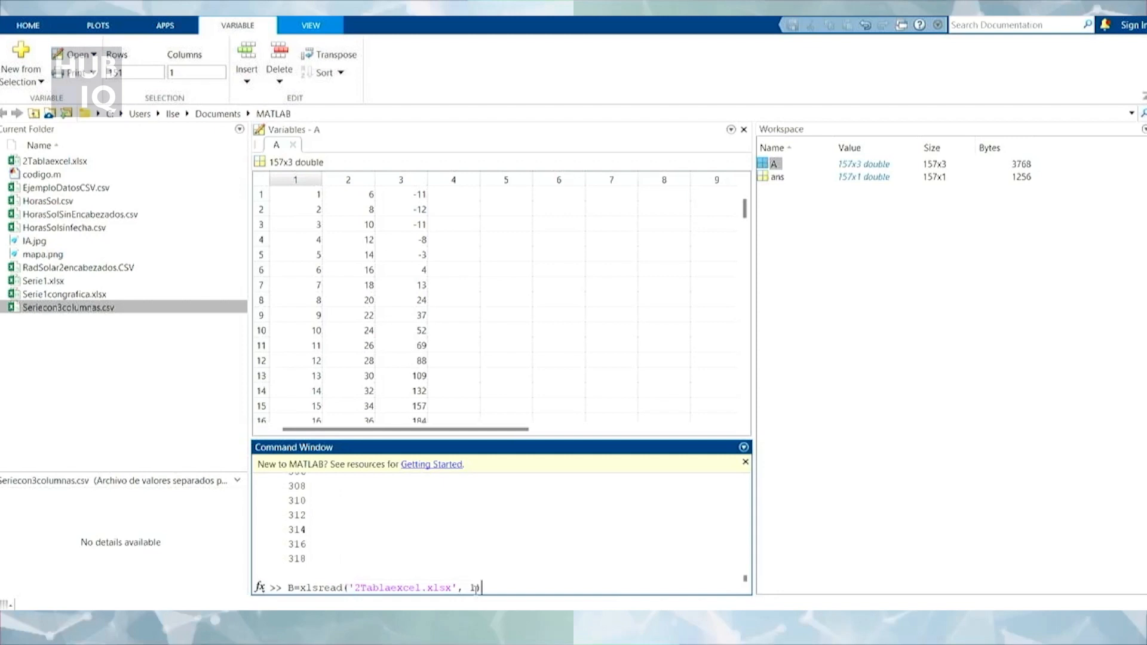
{"action": "type", "text": ";"}
{"action": "key", "text": "Return"}
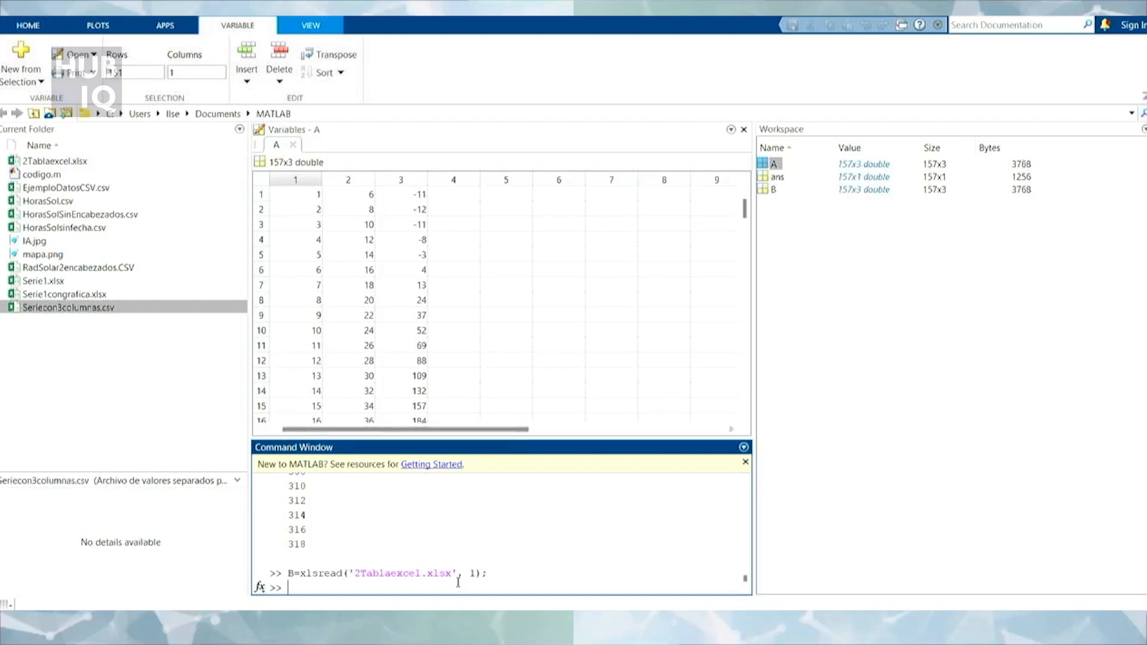
Try to compute a difference of variables with the command B-C.
{"action": "type", "text": "A-B"}
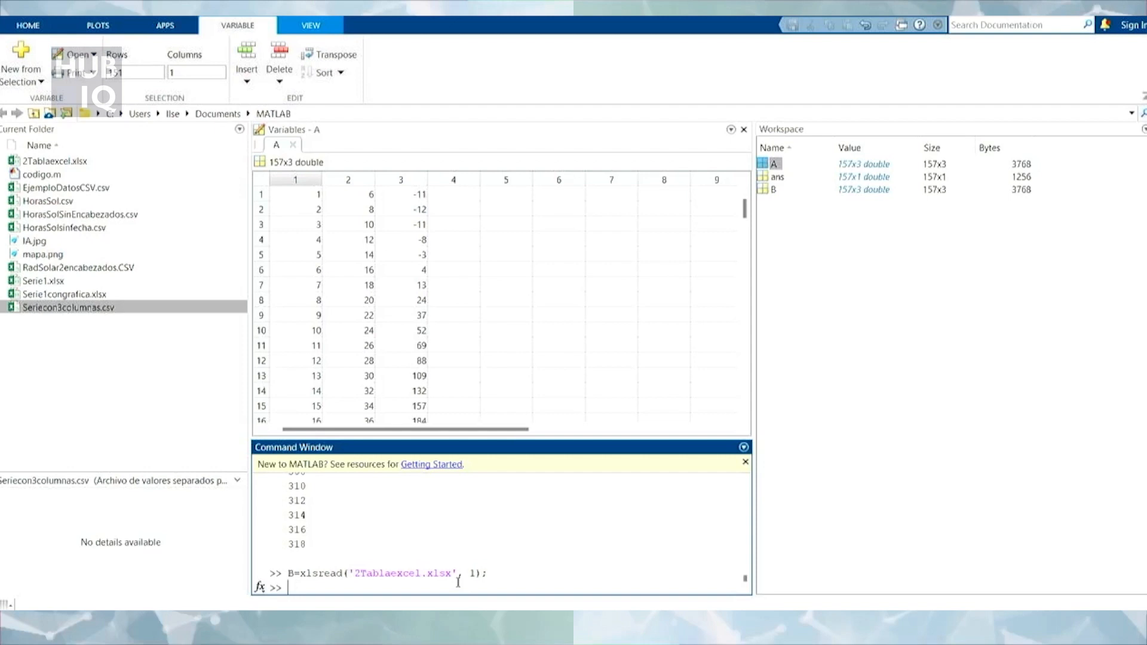
{"action": "type", "text": "B-C"}
{"action": "key", "text": "Return"}
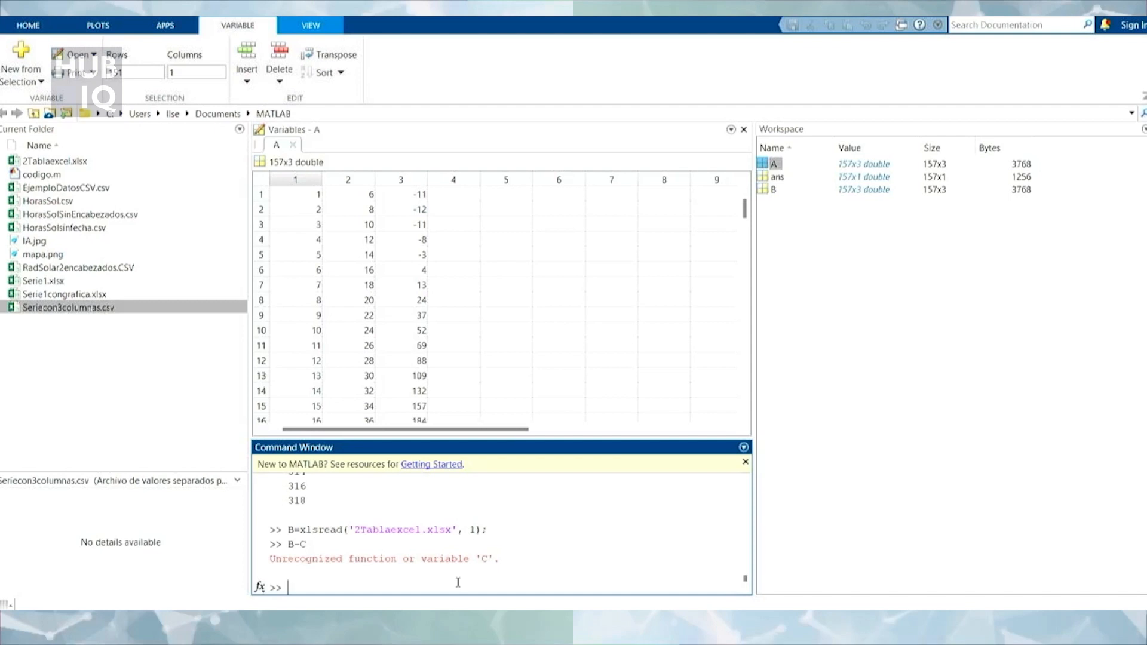
Subtract A from B with the command B-A and look through the output rows down to the end.
{"action": "key", "text": "Up"}
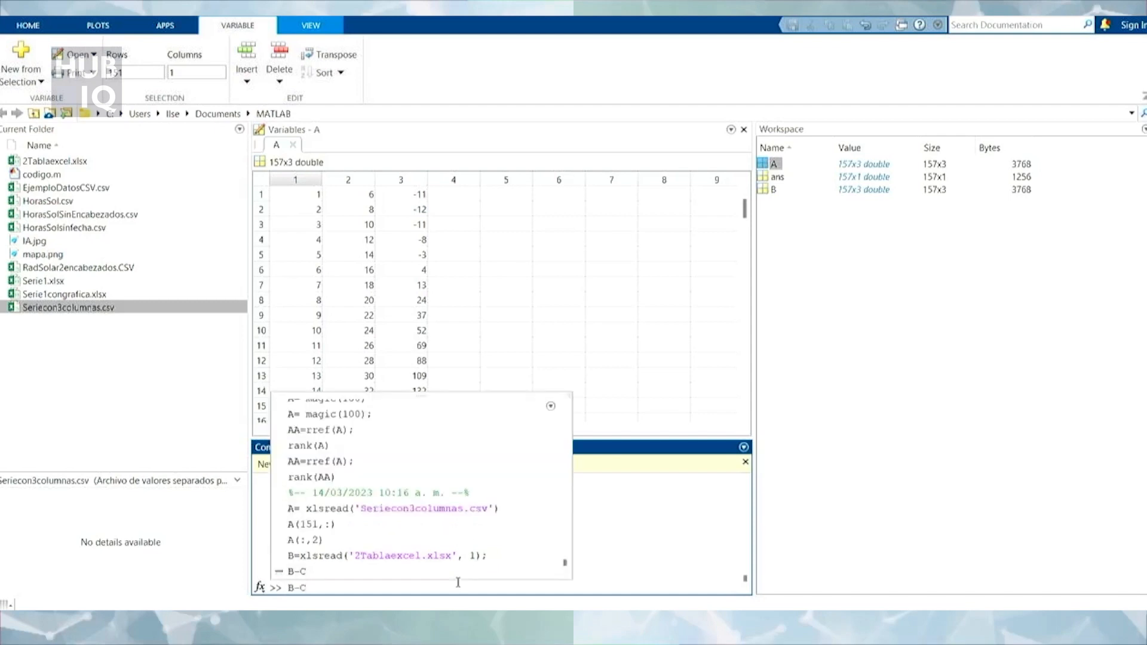
{"action": "key", "text": "BackSpace"}
{"action": "key", "text": "BackSpace"}
{"action": "key", "text": "BackSpace"}
{"action": "type", "text": "B-A"}
{"action": "key", "text": "Return"}
{"action": "scroll", "coordinate": [457, 583], "scroll_direction": "up", "scroll_amount": 1}
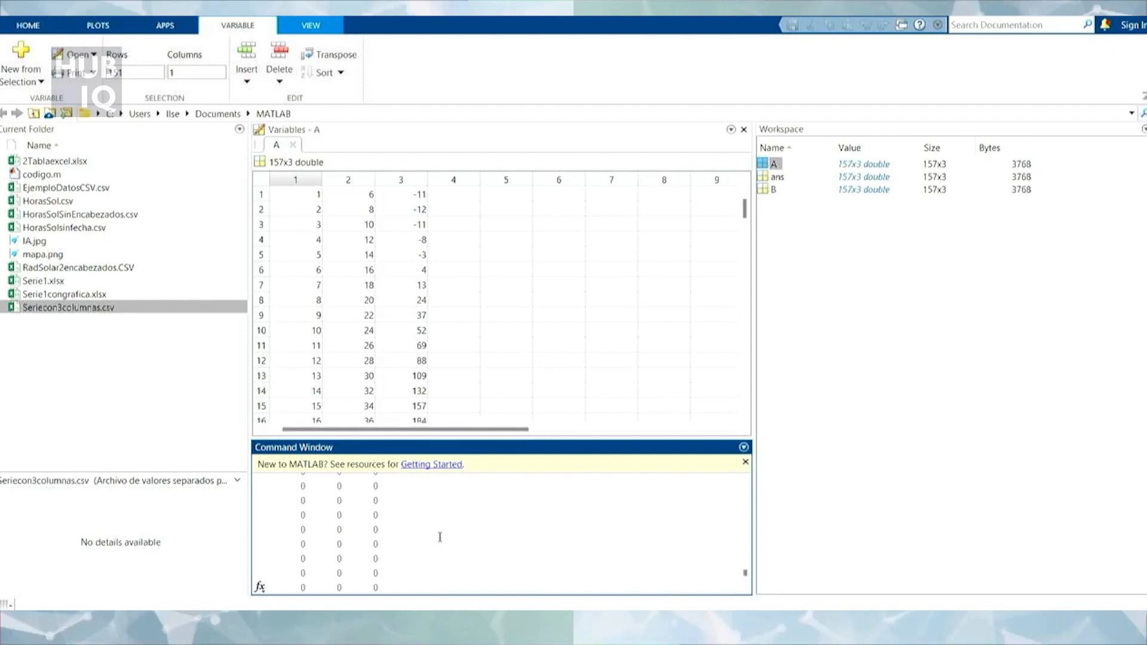
{"action": "scroll", "coordinate": [440, 537], "scroll_direction": "up", "scroll_amount": 1}
{"action": "scroll", "coordinate": [439, 537], "scroll_direction": "up", "scroll_amount": 3}
{"action": "scroll", "coordinate": [440, 537], "scroll_direction": "down", "scroll_amount": 8}
{"action": "scroll", "coordinate": [440, 537], "scroll_direction": "down", "scroll_amount": 3}
{"action": "left_click_drag", "start_coordinate": [746, 566], "coordinate": [748, 597]}
Read the second sheet of the workbook into variable C with C=xlsread('2Tablaexcel.xlsx', 2).
{"action": "type", "text": "C="}
{"action": "type", "text": "xlsread("}
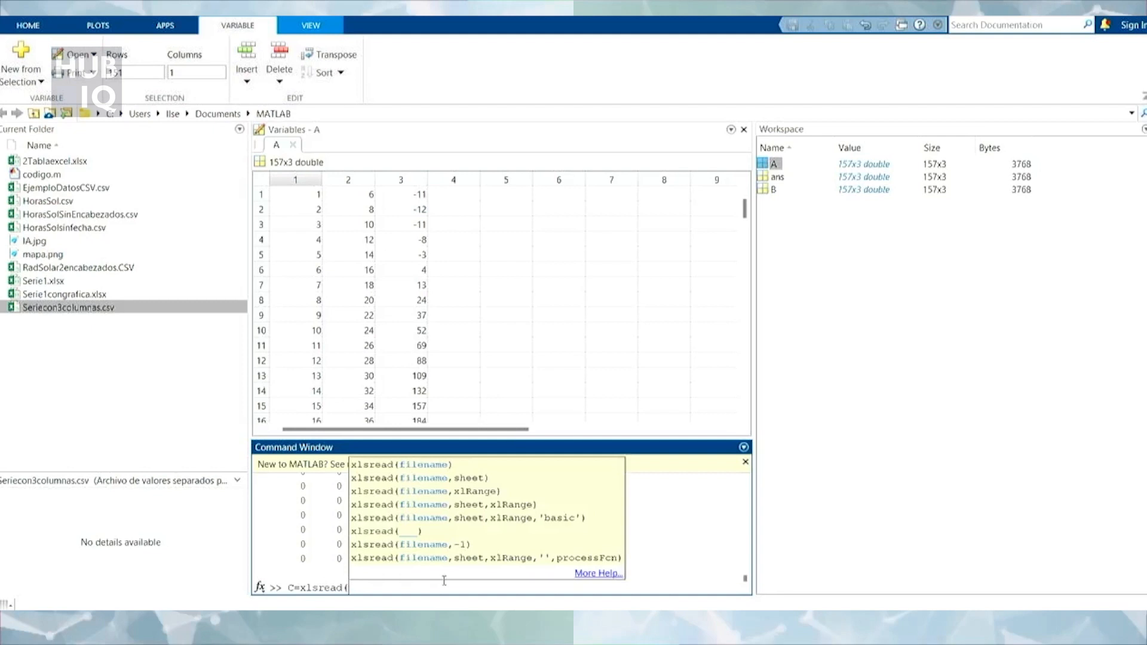
{"action": "type", "text": "'2Tablaexcel.xlsx', 2"}
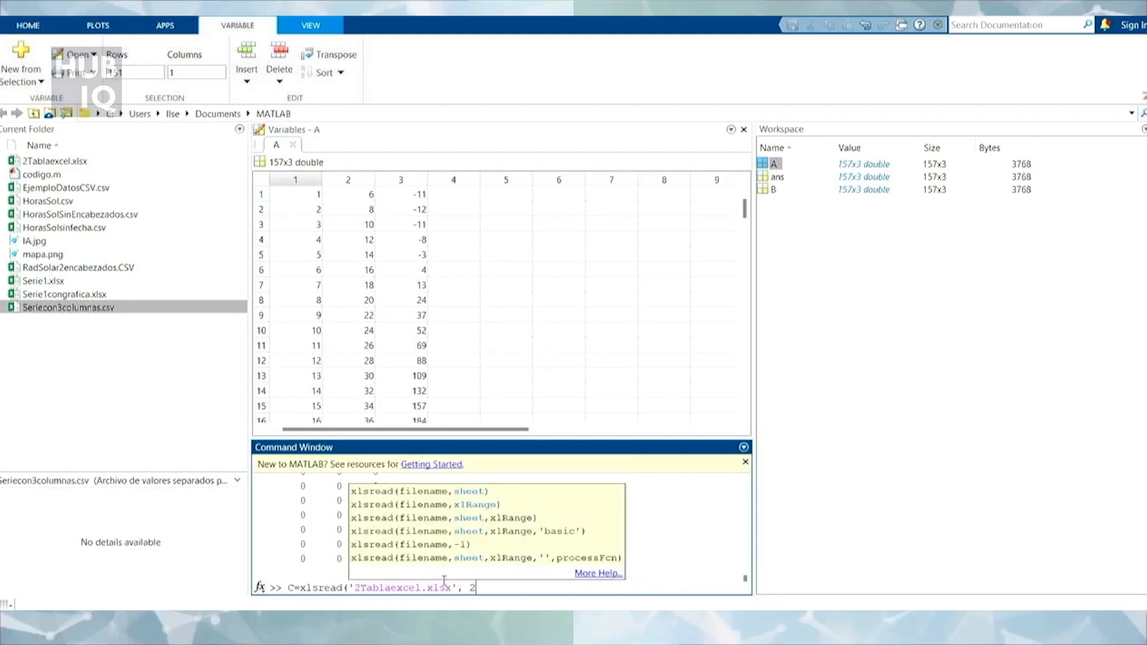
{"action": "type", "text": ")"}
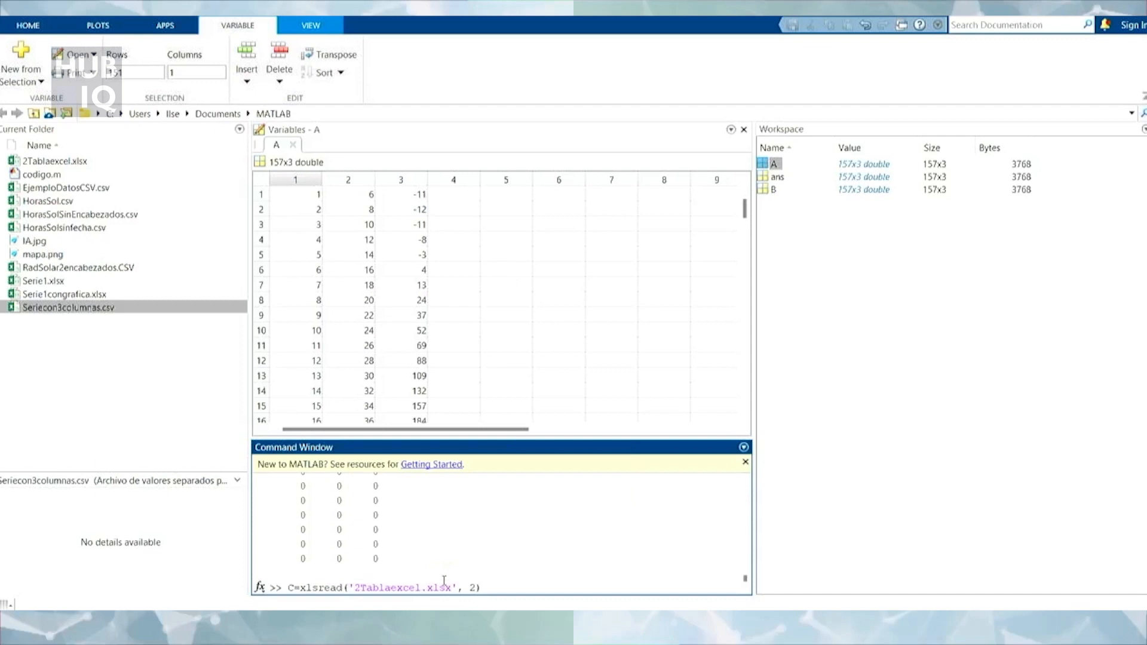
{"action": "key", "text": "Return"}
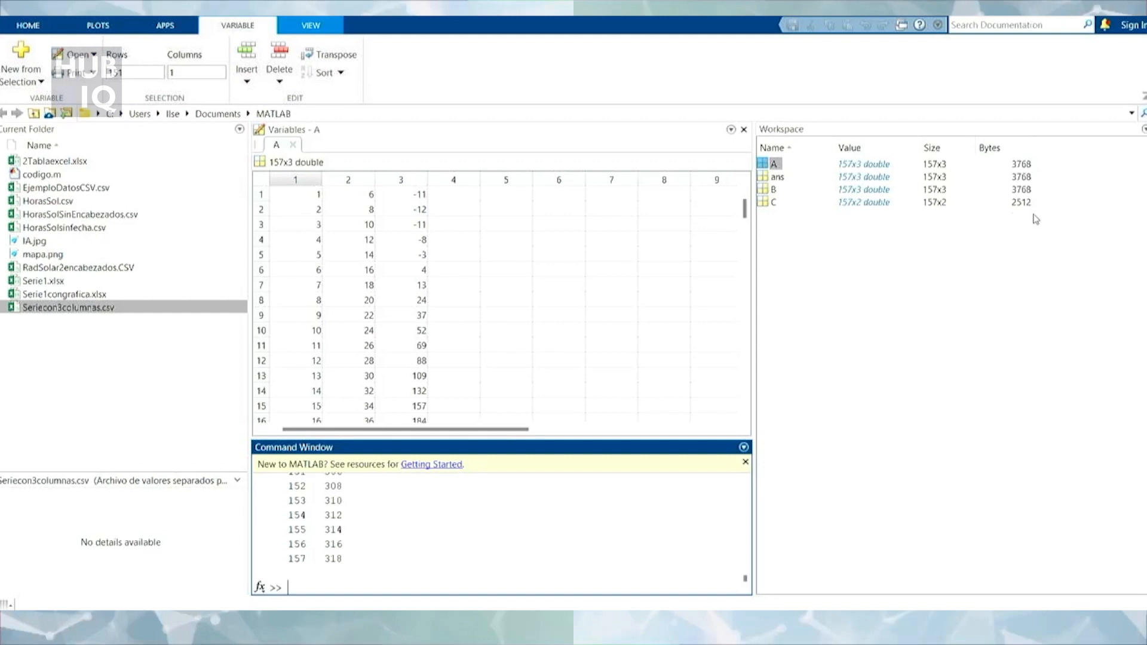
Switch to the Calculator, clear the previous calculation, and multiply 8 by 2.
{"action": "mouse_move", "coordinate": [803, 624]}
{"action": "left_click", "coordinate": [803, 624]}
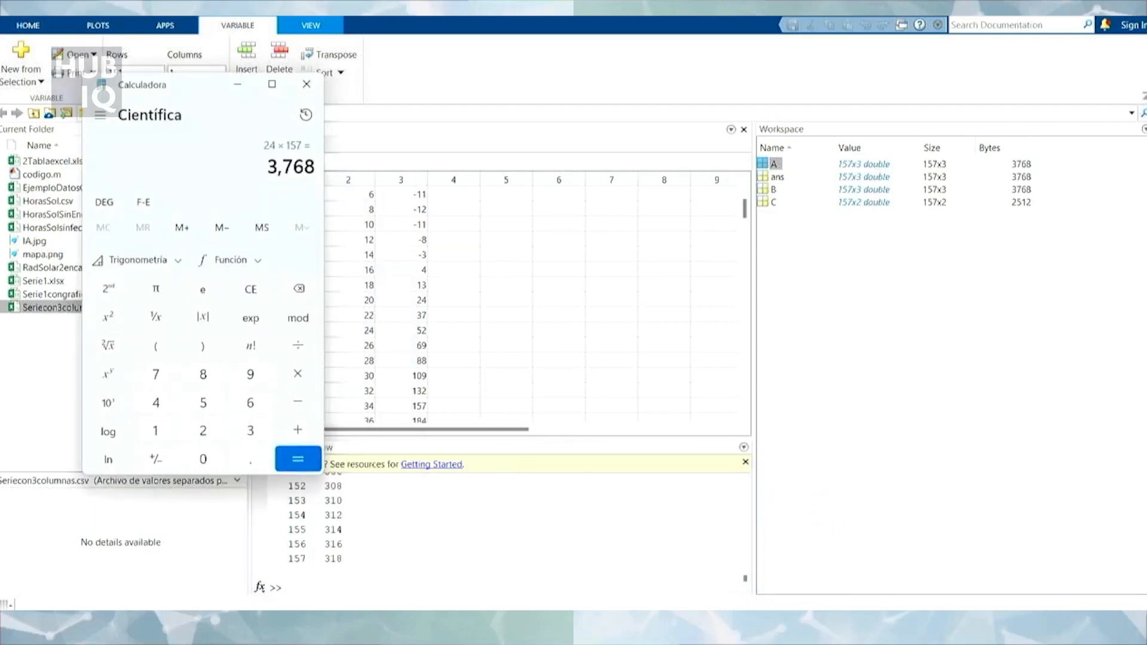
{"action": "left_click", "coordinate": [251, 287]}
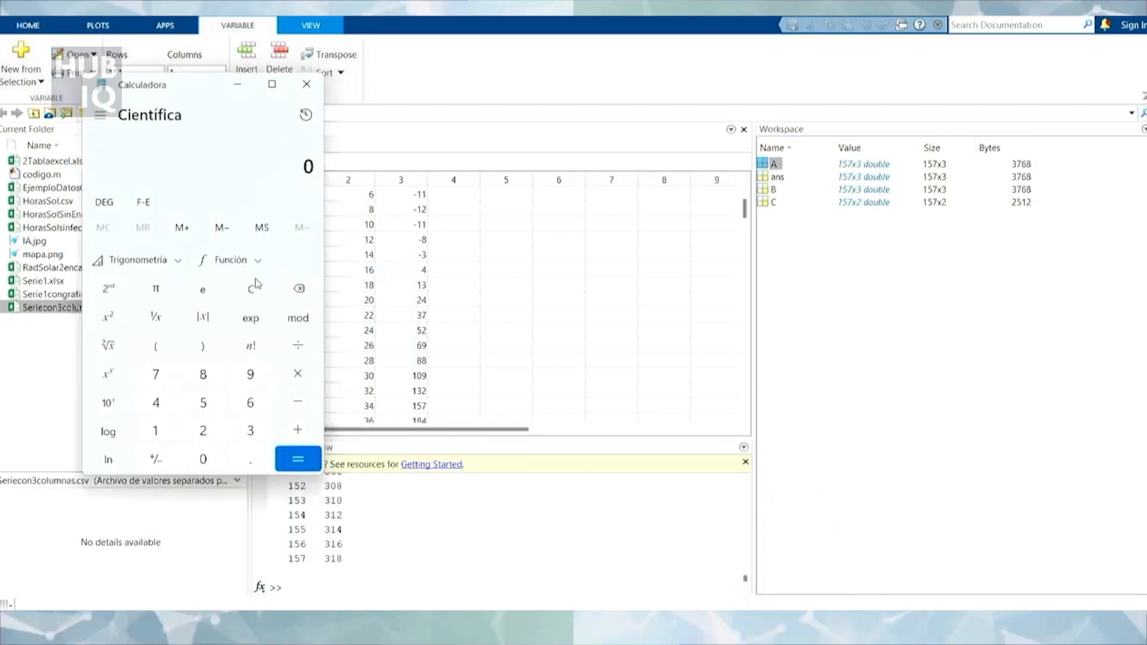
{"action": "left_click", "coordinate": [219, 375]}
{"action": "left_click", "coordinate": [300, 375]}
{"action": "left_click", "coordinate": [204, 430]}
{"action": "left_click", "coordinate": [283, 468]}
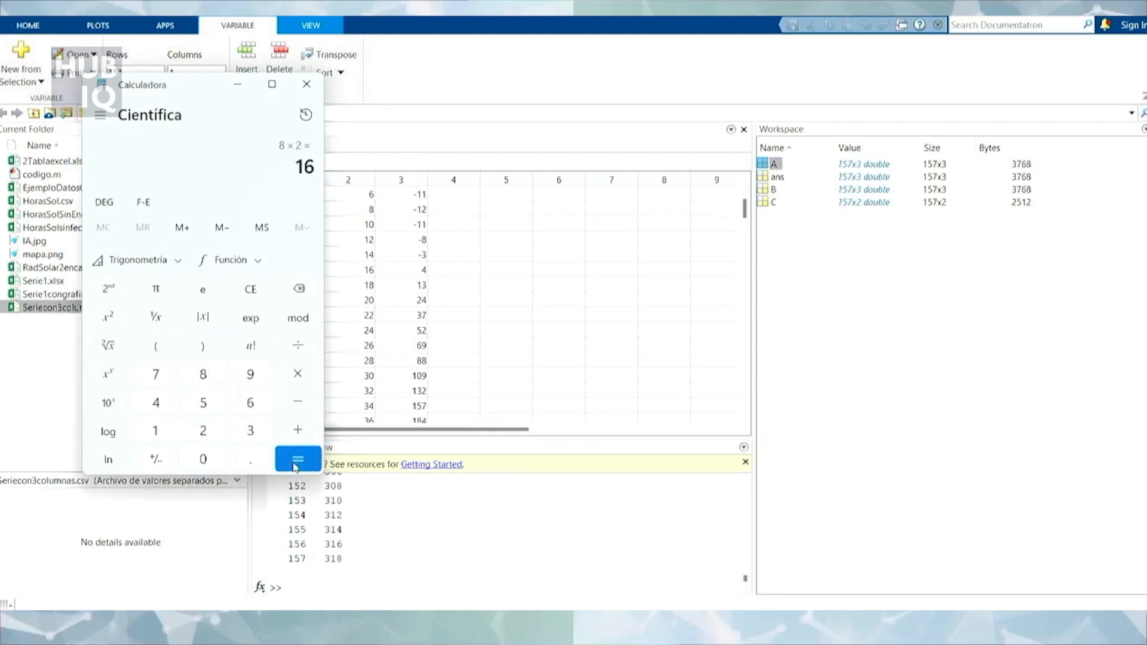
Multiply the result by 157, compare it with variable C's bytes in the MATLAB workspace, and return to the command prompt.
{"action": "left_click", "coordinate": [300, 376]}
{"action": "left_click", "coordinate": [156, 430]}
{"action": "left_click", "coordinate": [203, 403]}
{"action": "left_click", "coordinate": [159, 371]}
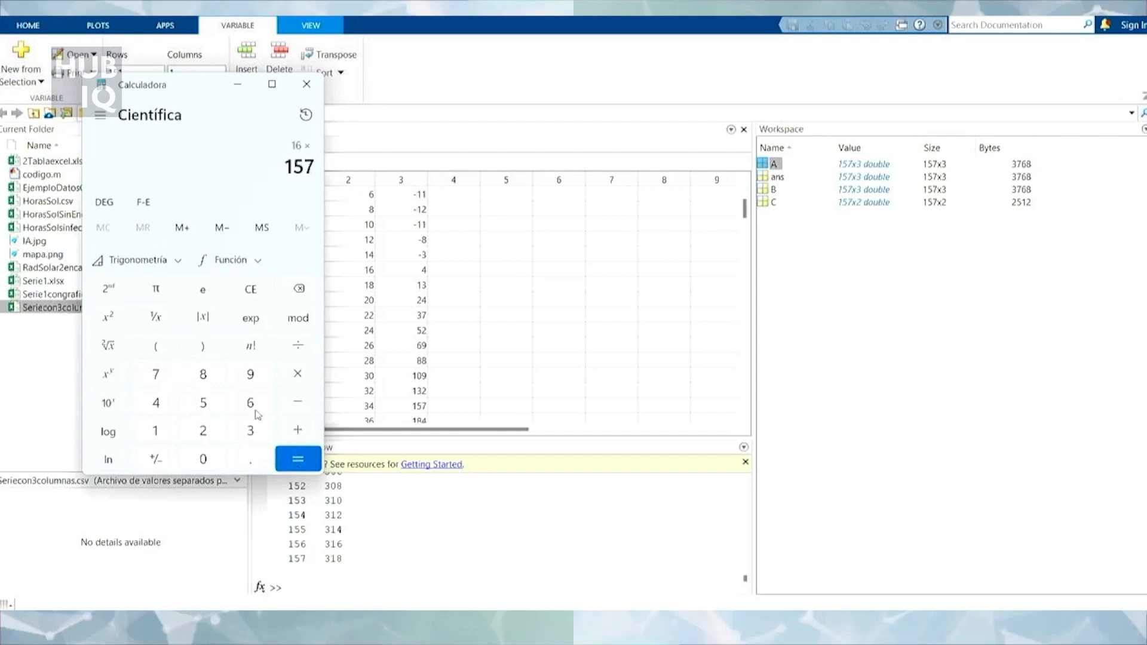
{"action": "left_click", "coordinate": [300, 460]}
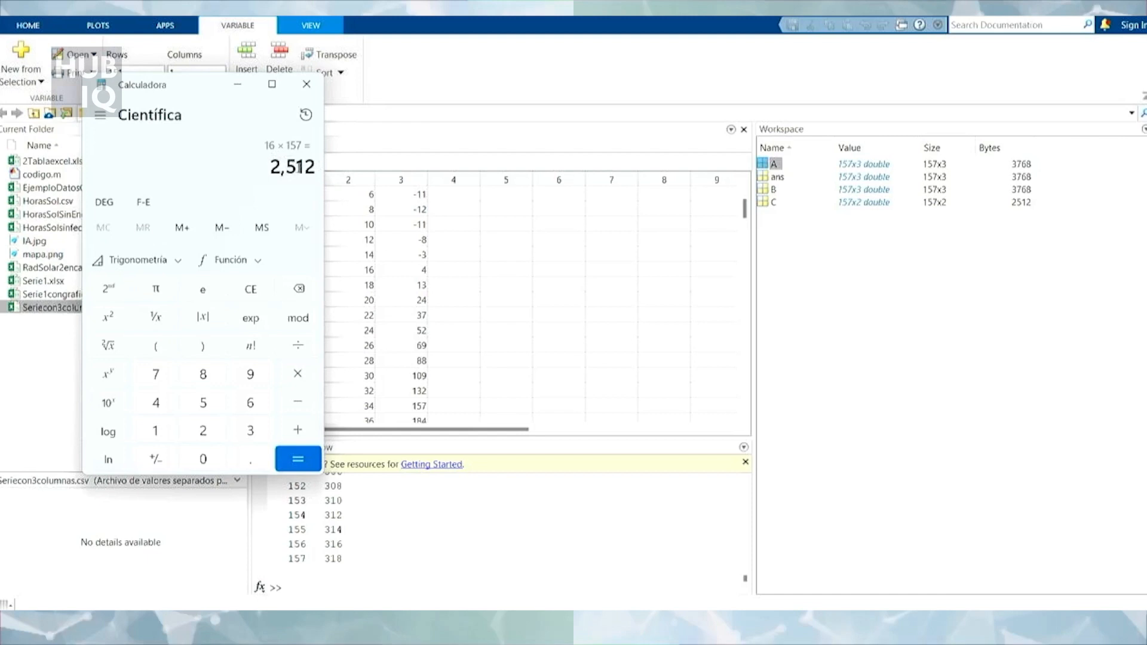
{"action": "left_click", "coordinate": [1014, 205]}
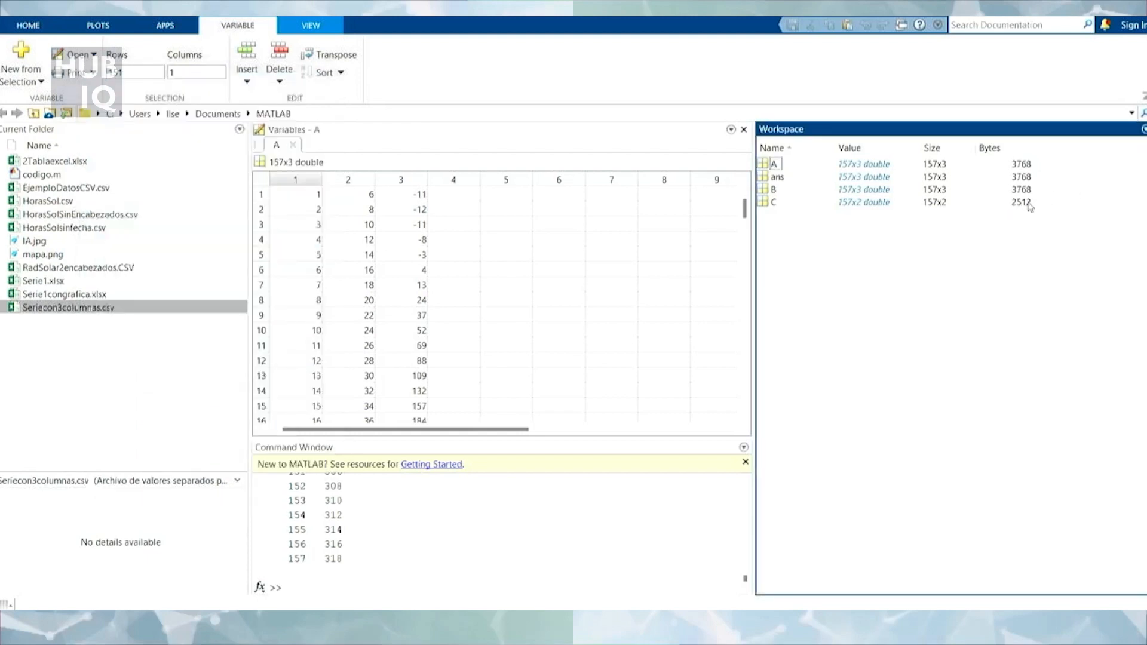
{"action": "left_click", "coordinate": [308, 582]}
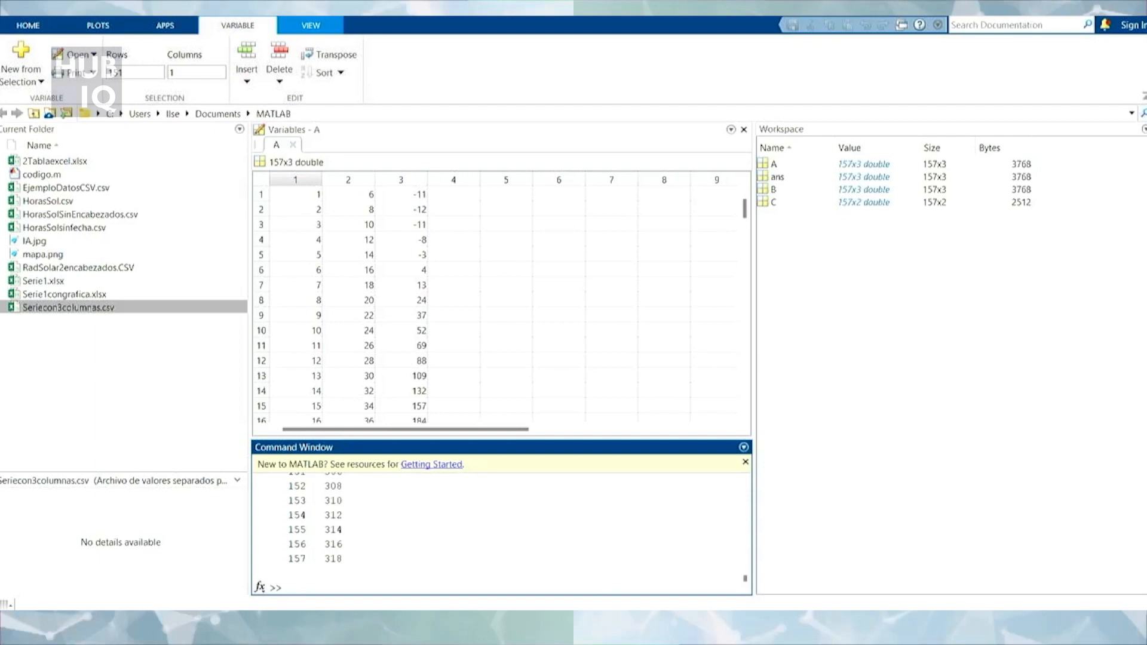
Switch to the 2Tablaexcel workbook in Excel and create a new blank workbook.
{"action": "left_click", "coordinate": [776, 622]}
{"action": "left_click", "coordinate": [832, 586]}
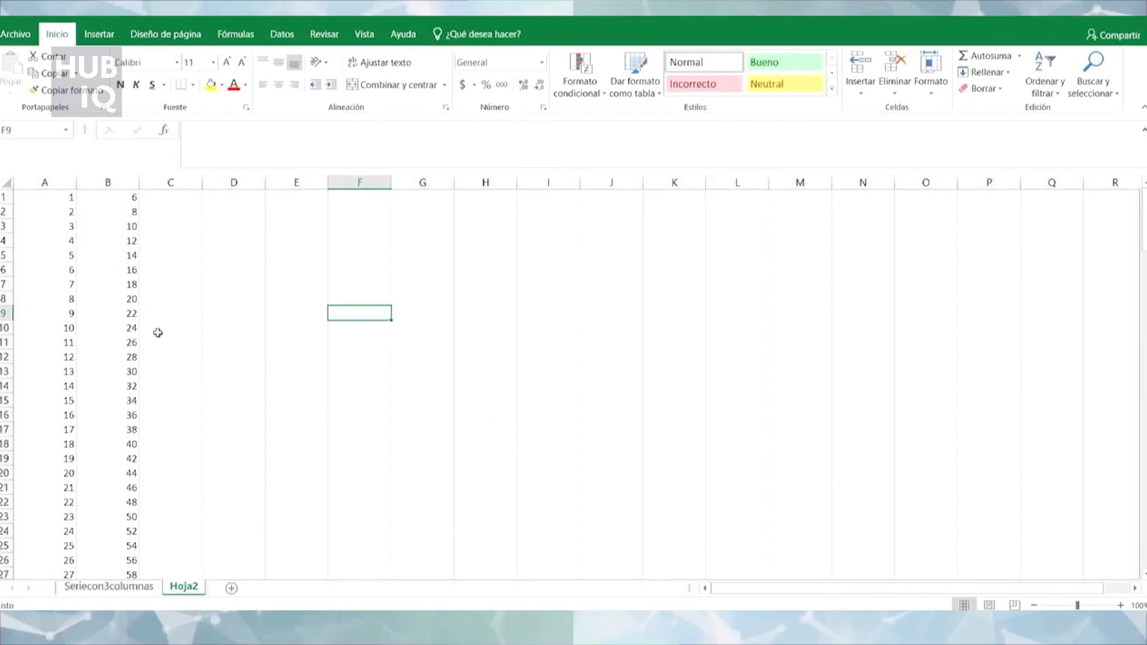
{"action": "left_click", "coordinate": [14, 34]}
{"action": "key", "text": "Escape"}
{"action": "left_click", "coordinate": [11, 34]}
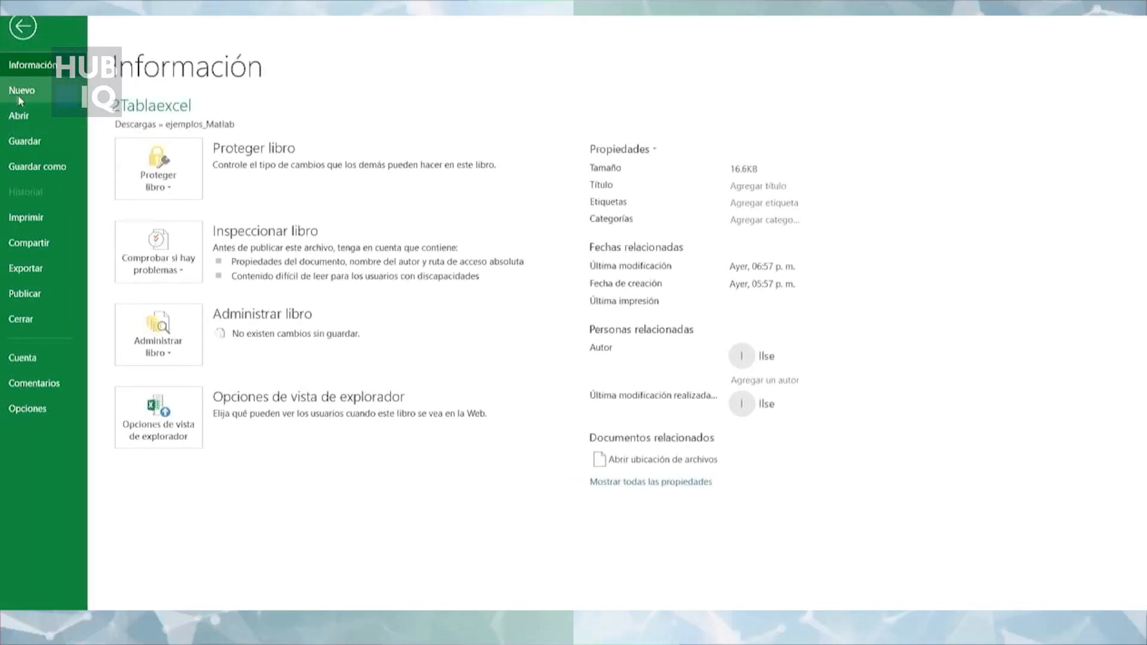
{"action": "left_click", "coordinate": [20, 98]}
{"action": "left_click", "coordinate": [197, 247]}
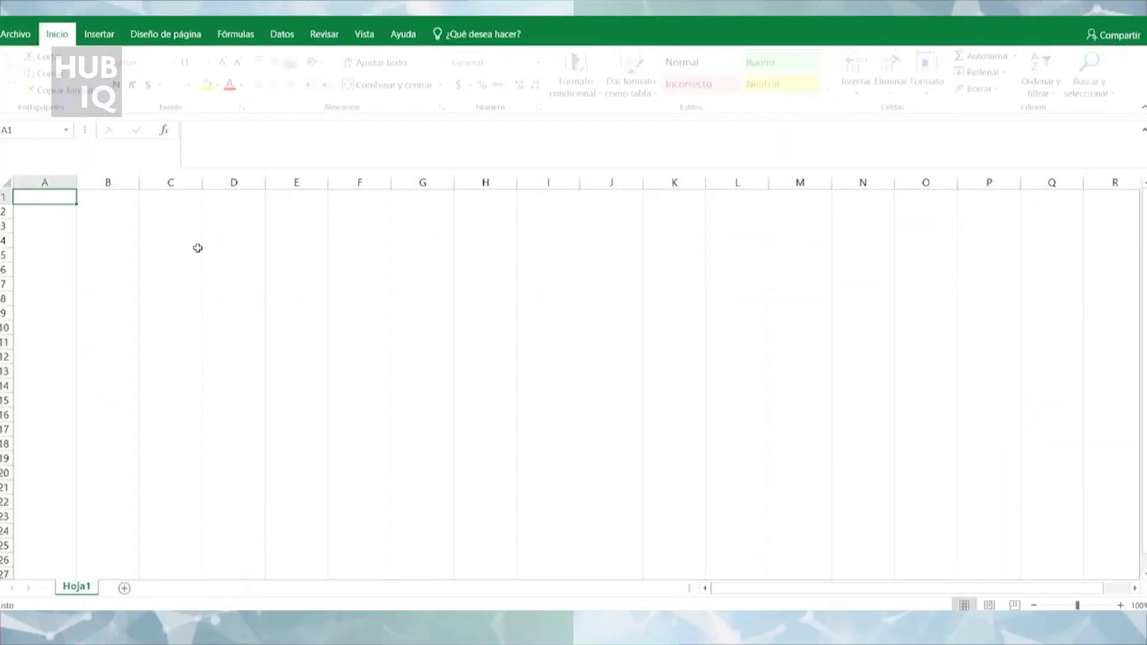
Start a text/CSV data import and choose the file HorasSol from the ejemplos_Matlab folder.
{"action": "left_click", "coordinate": [279, 37]}
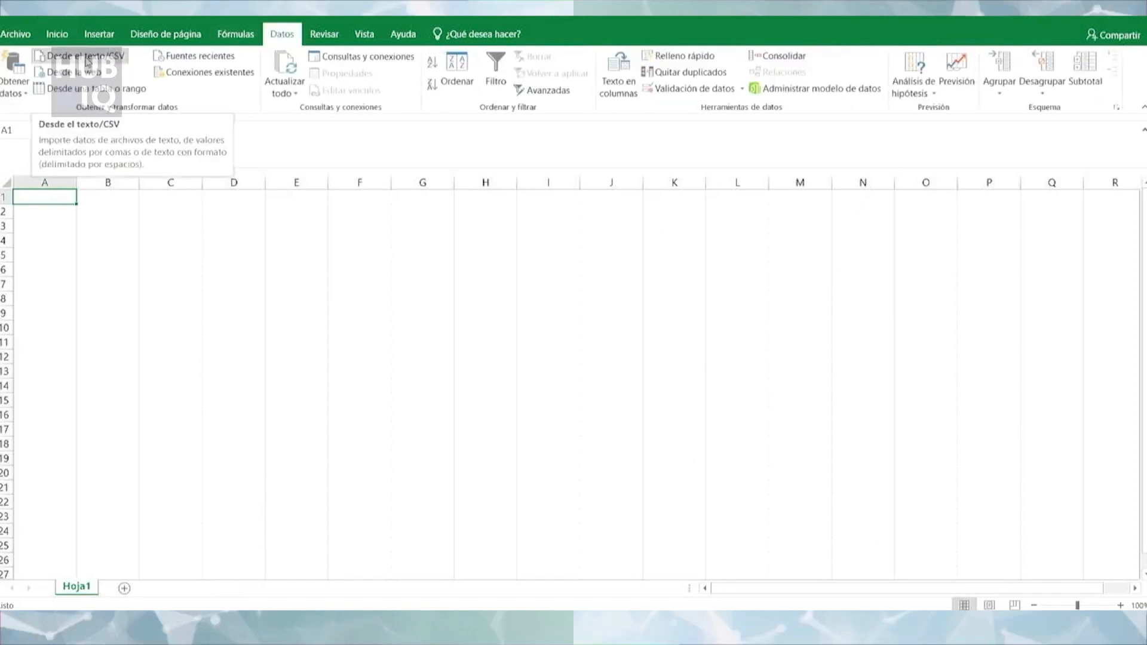
{"action": "left_click", "coordinate": [88, 60]}
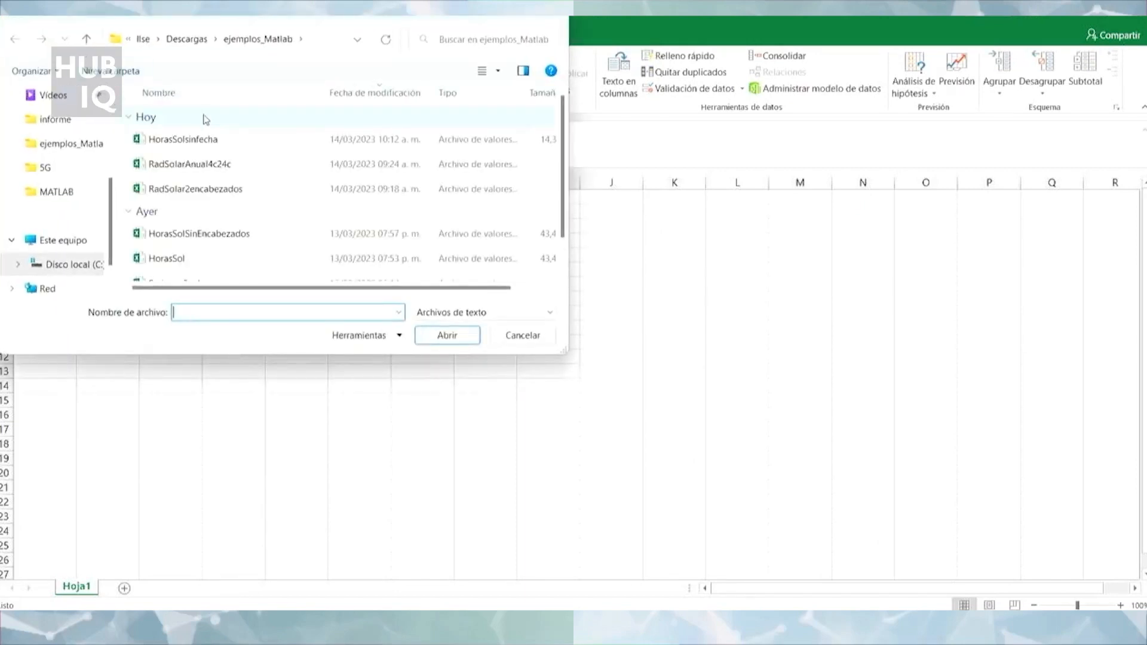
{"action": "scroll", "coordinate": [206, 123], "scroll_direction": "down", "scroll_amount": 1}
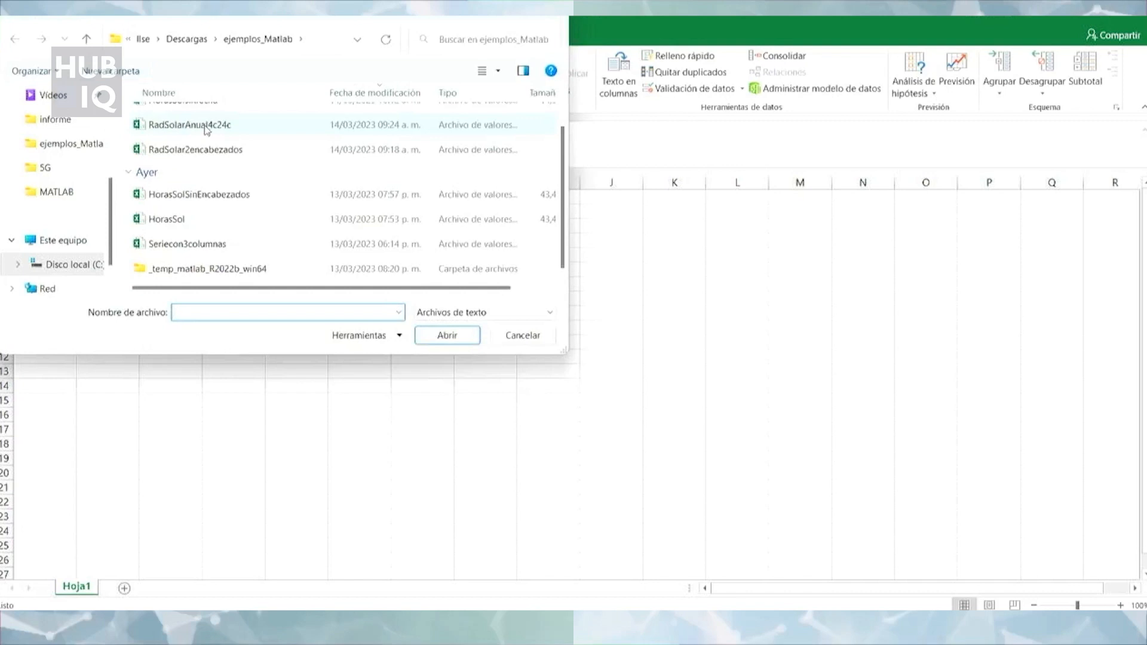
{"action": "left_click", "coordinate": [175, 225]}
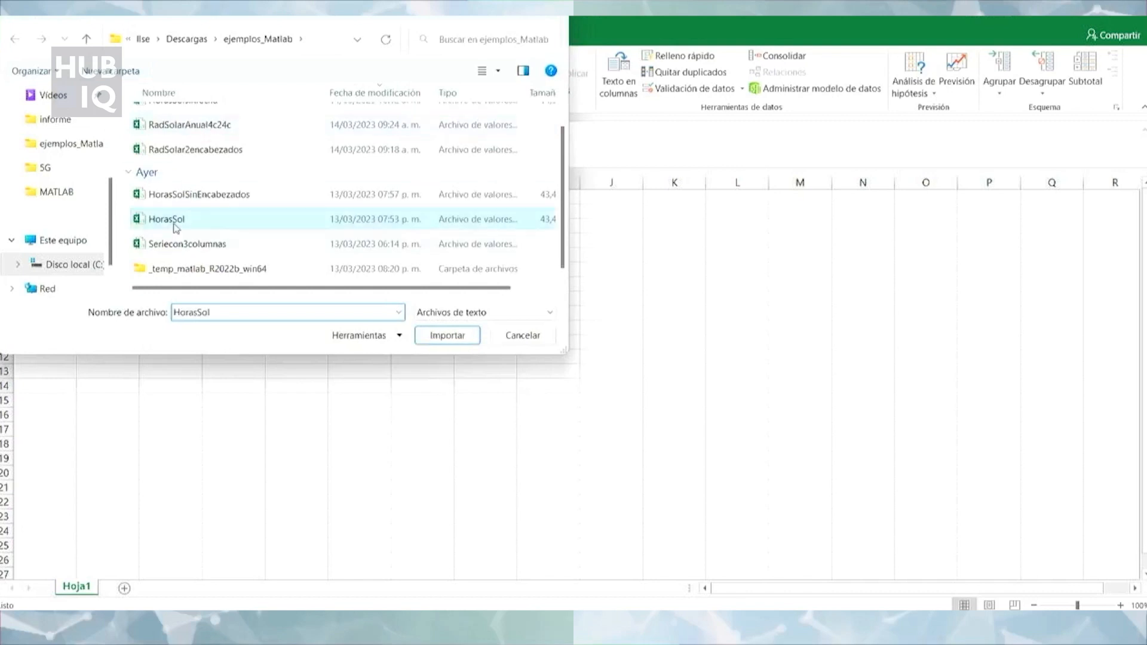
{"action": "double_click", "coordinate": [175, 226]}
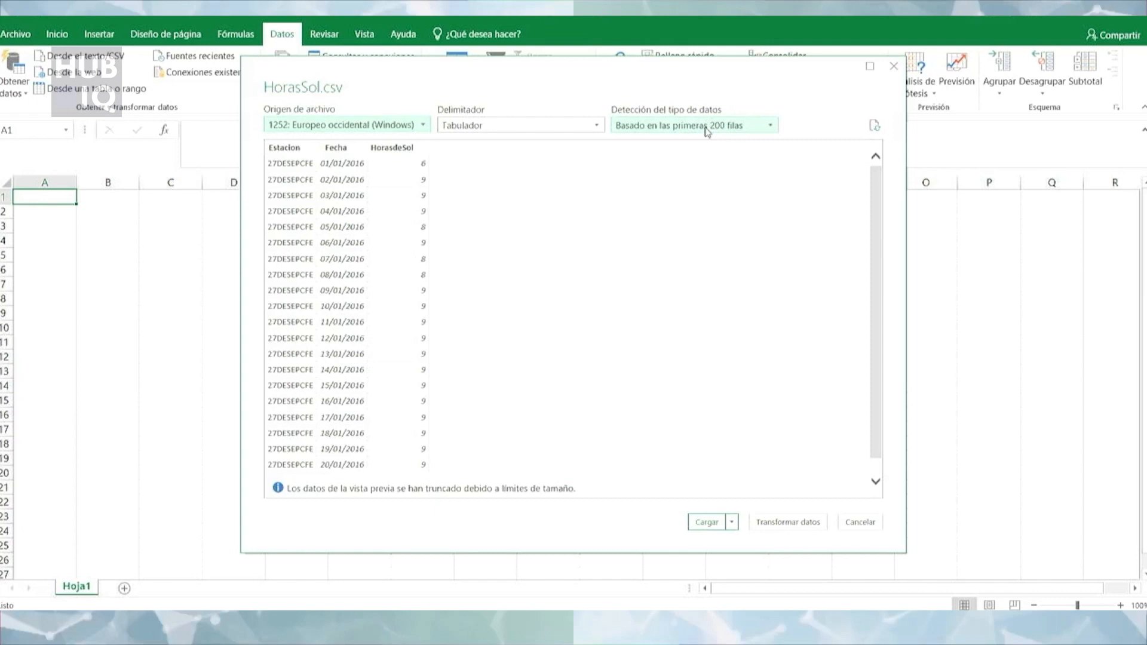
Load the previewed HorasSol data, accept presenting as much of it as possible, and examine the table down to its last row.
{"action": "left_click", "coordinate": [703, 524]}
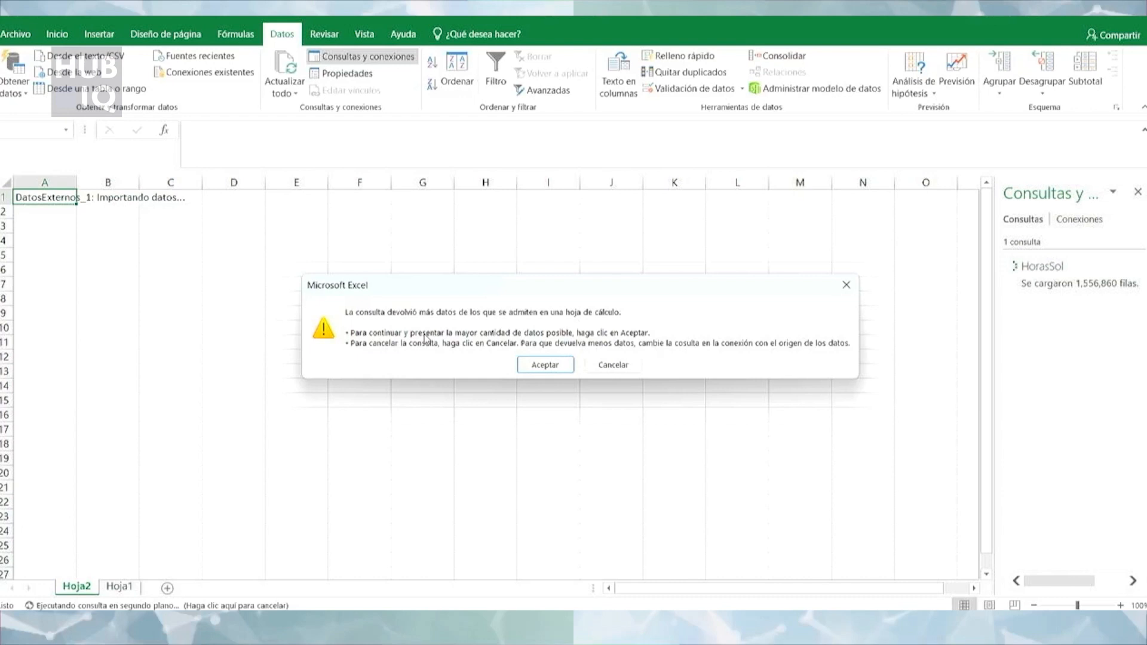
{"action": "left_click", "coordinate": [544, 365]}
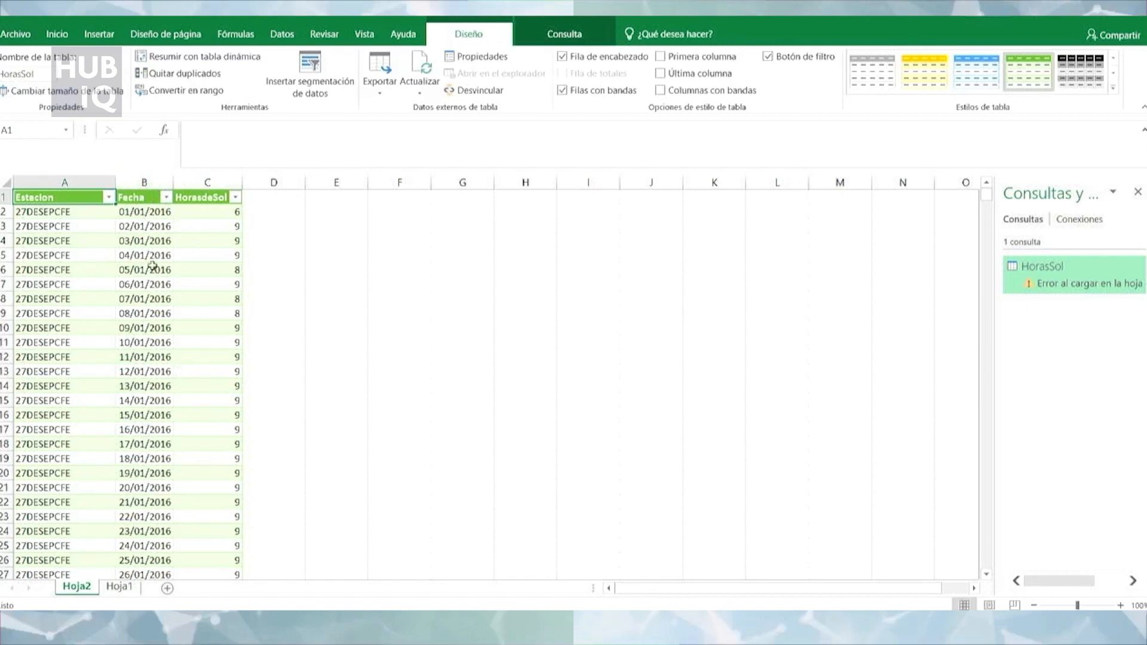
{"action": "left_click_drag", "start_coordinate": [986, 196], "coordinate": [986, 291]}
{"action": "left_click_drag", "start_coordinate": [973, 334], "coordinate": [953, 573]}
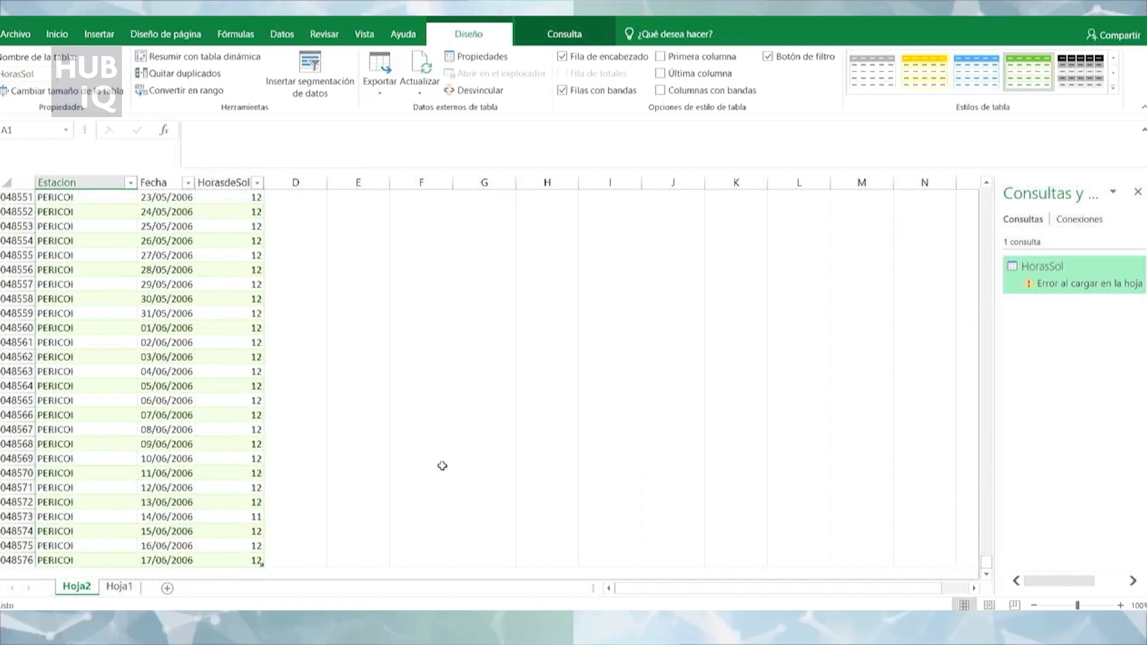
View the glogg download page in the browser and the start of the HorasSol table in Excel's Libro2 workbook.
{"action": "scroll", "coordinate": [430, 464], "scroll_direction": "down", "scroll_amount": 3}
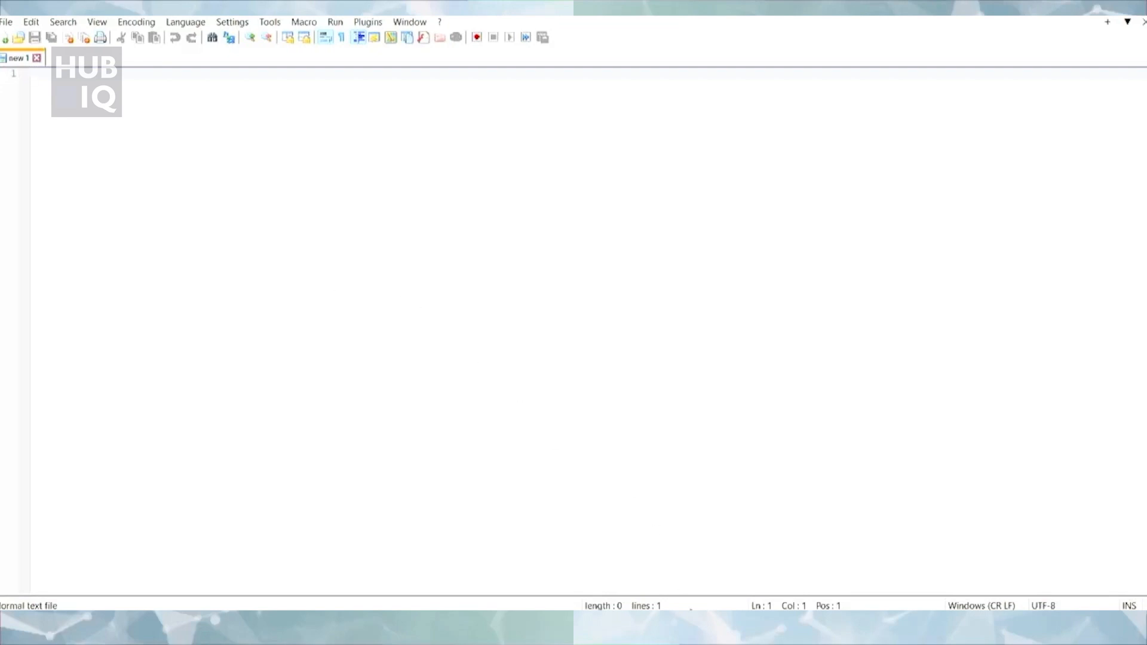
{"action": "left_click", "coordinate": [703, 624]}
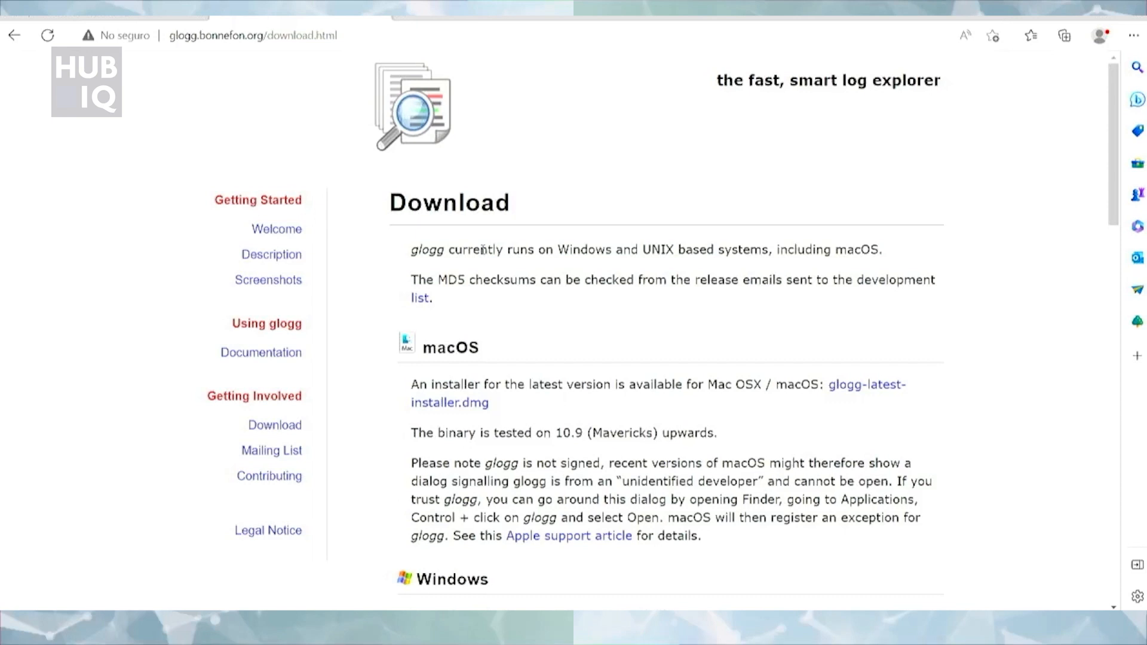
{"action": "left_click", "coordinate": [752, 624]}
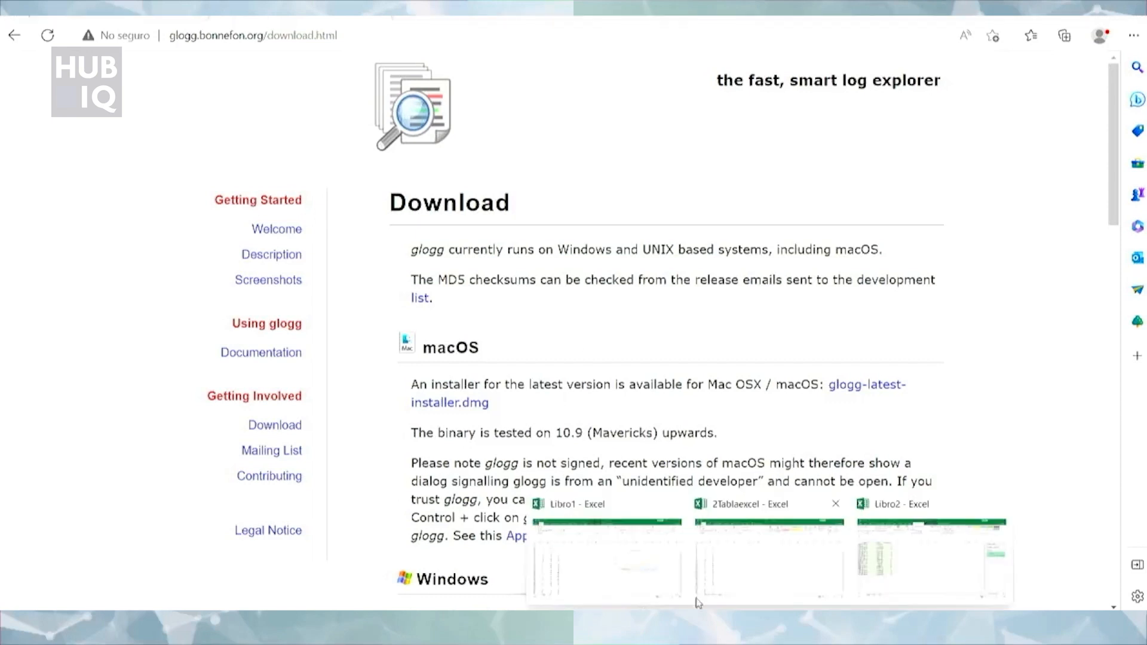
{"action": "left_click", "coordinate": [883, 548]}
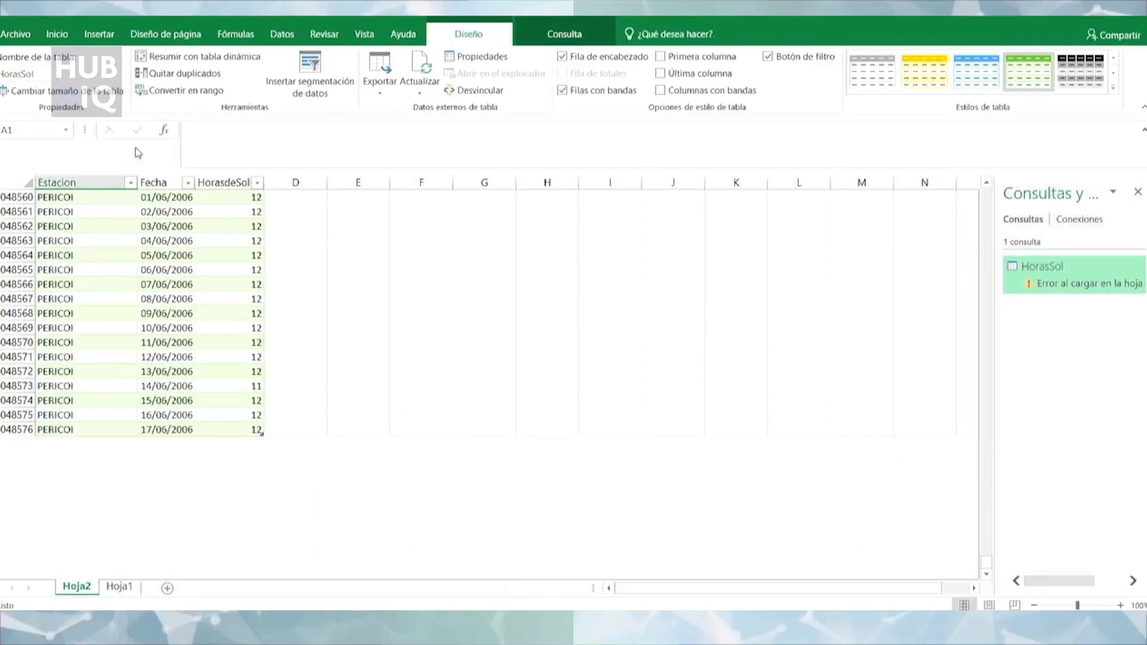
{"action": "left_click", "coordinate": [55, 180]}
{"action": "scroll", "coordinate": [90, 263], "scroll_direction": "up", "scroll_amount": 1}
{"action": "left_click_drag", "start_coordinate": [986, 564], "coordinate": [985, 195]}
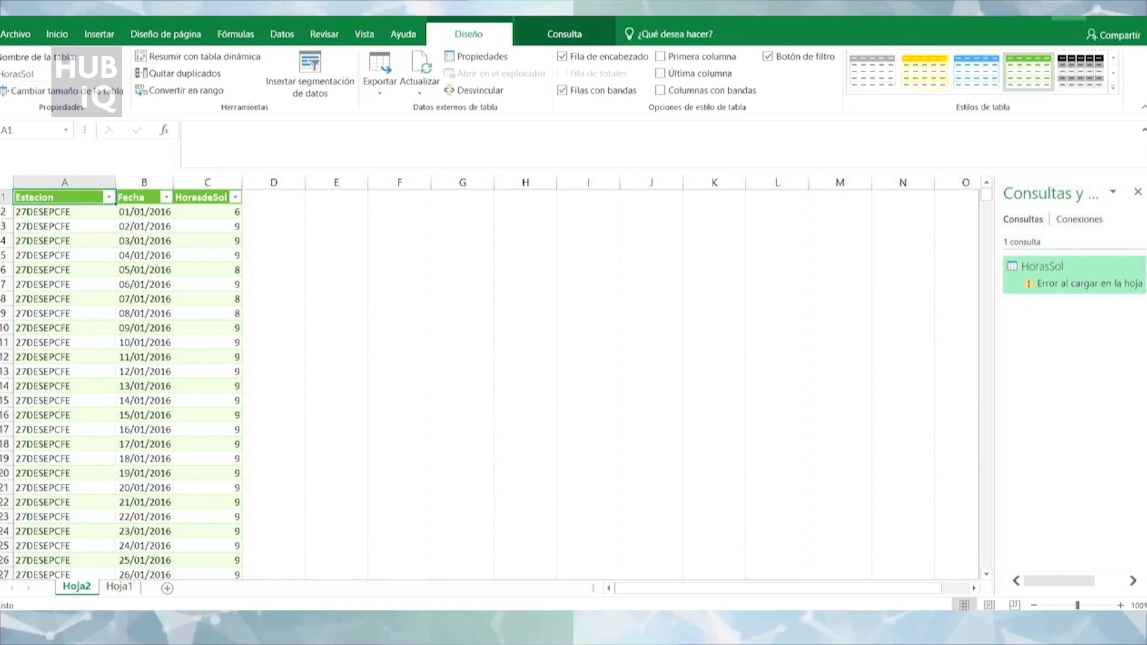
{"action": "left_click", "coordinate": [1069, 17]}
Switch to Notepad++ and open the file HorasSol.csv from the ejemplos_Matlab folder.
{"action": "mouse_move", "coordinate": [737, 623]}
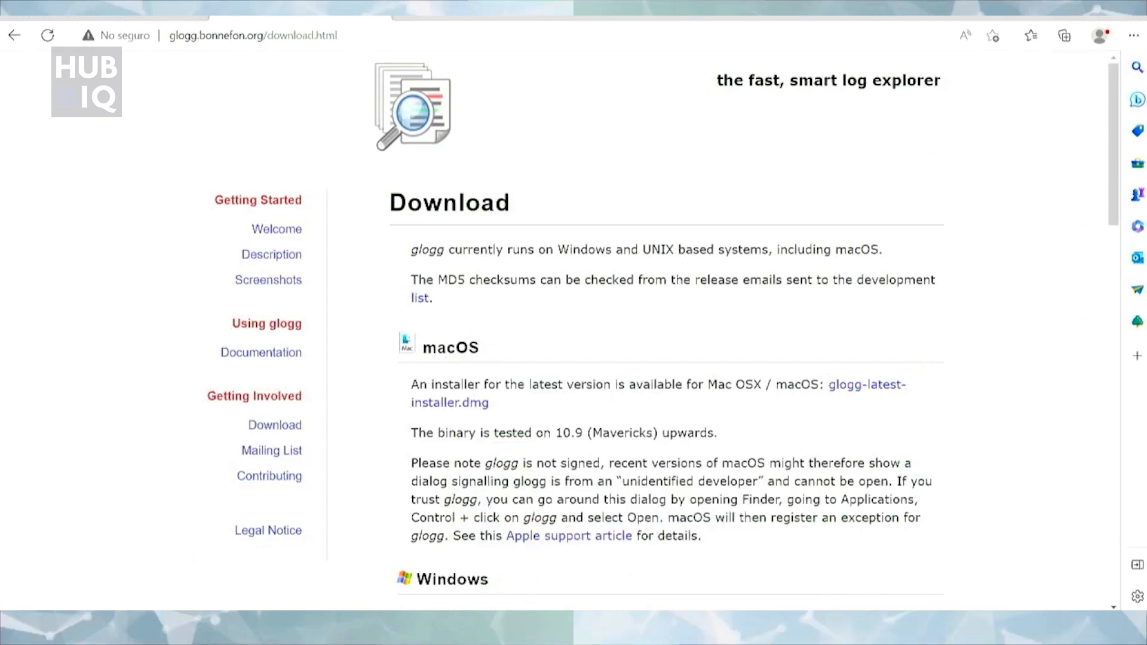
{"action": "left_click", "coordinate": [687, 623]}
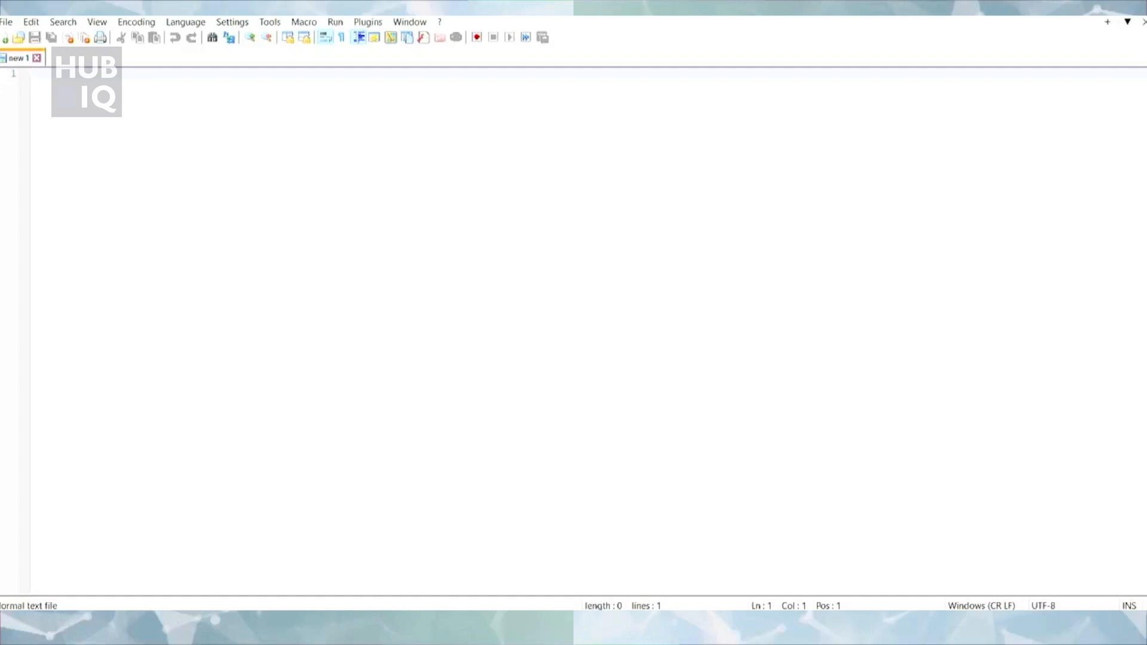
{"action": "mouse_move", "coordinate": [769, 624]}
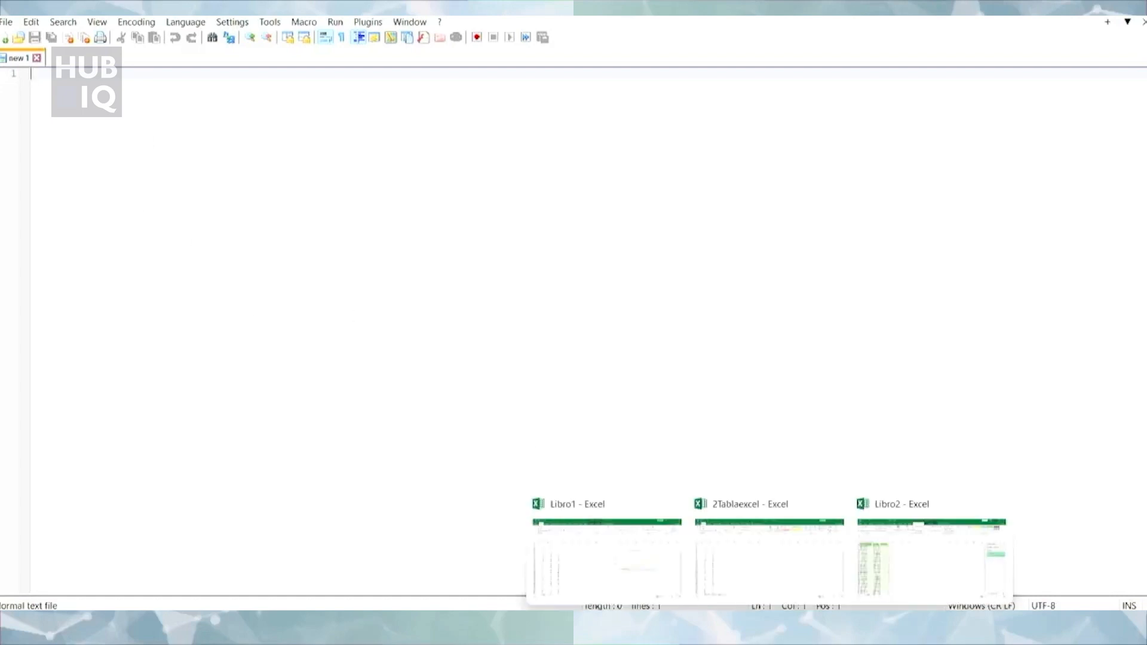
{"action": "left_click", "coordinate": [930, 573]}
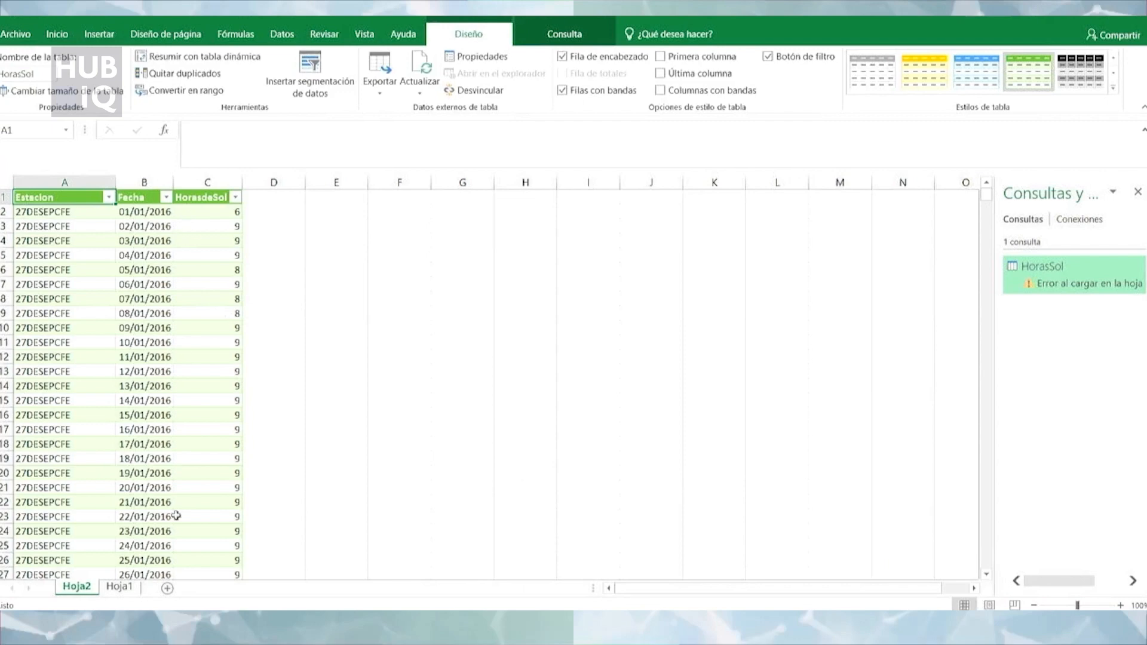
{"action": "left_click", "coordinate": [1068, 17]}
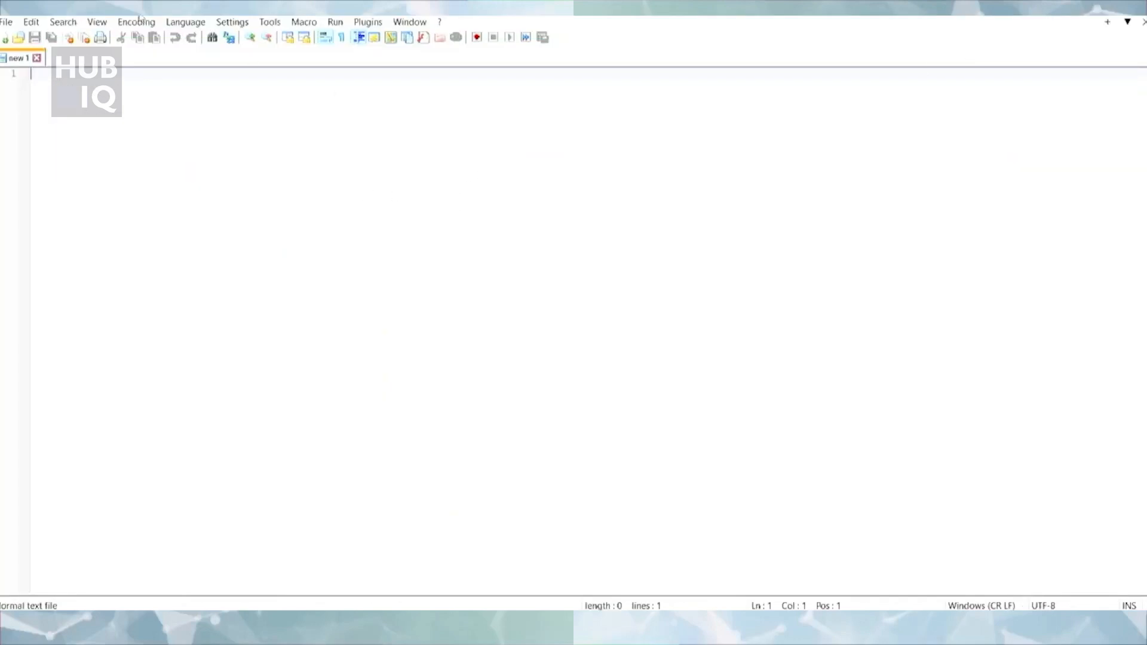
{"action": "left_click", "coordinate": [6, 22]}
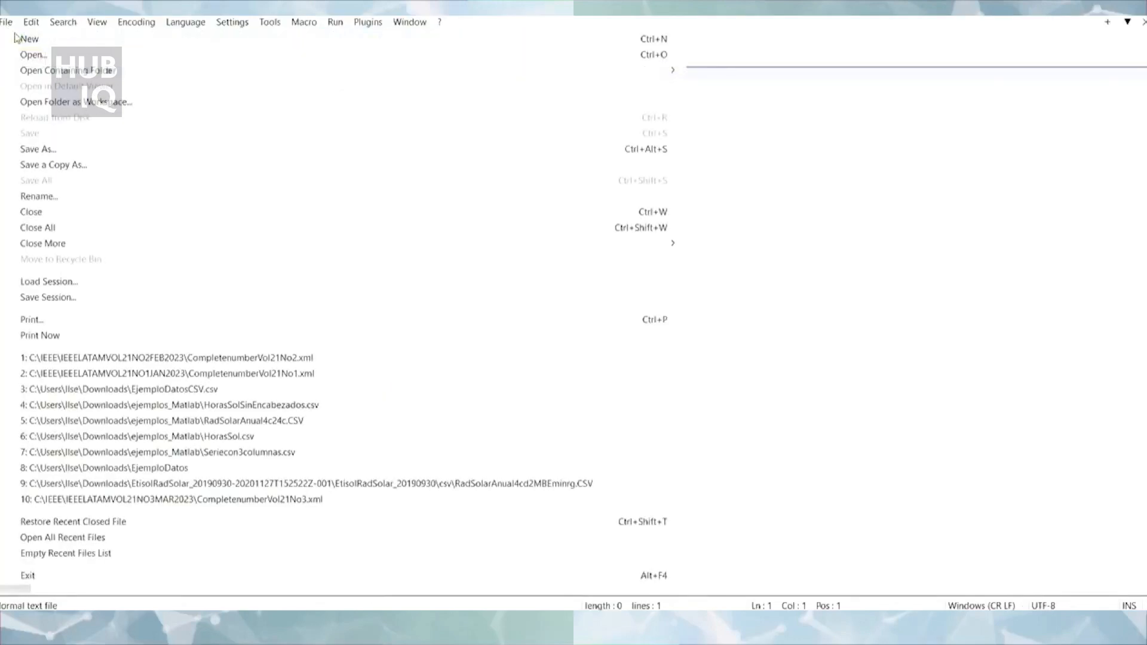
{"action": "left_click", "coordinate": [30, 55]}
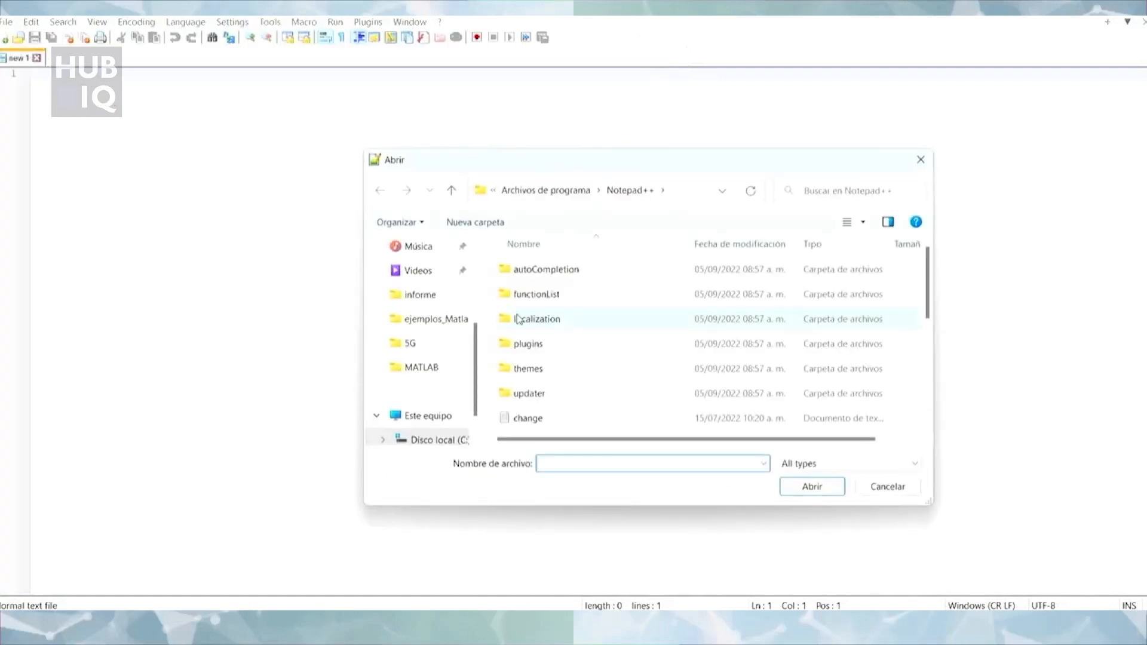
{"action": "left_click", "coordinate": [451, 320]}
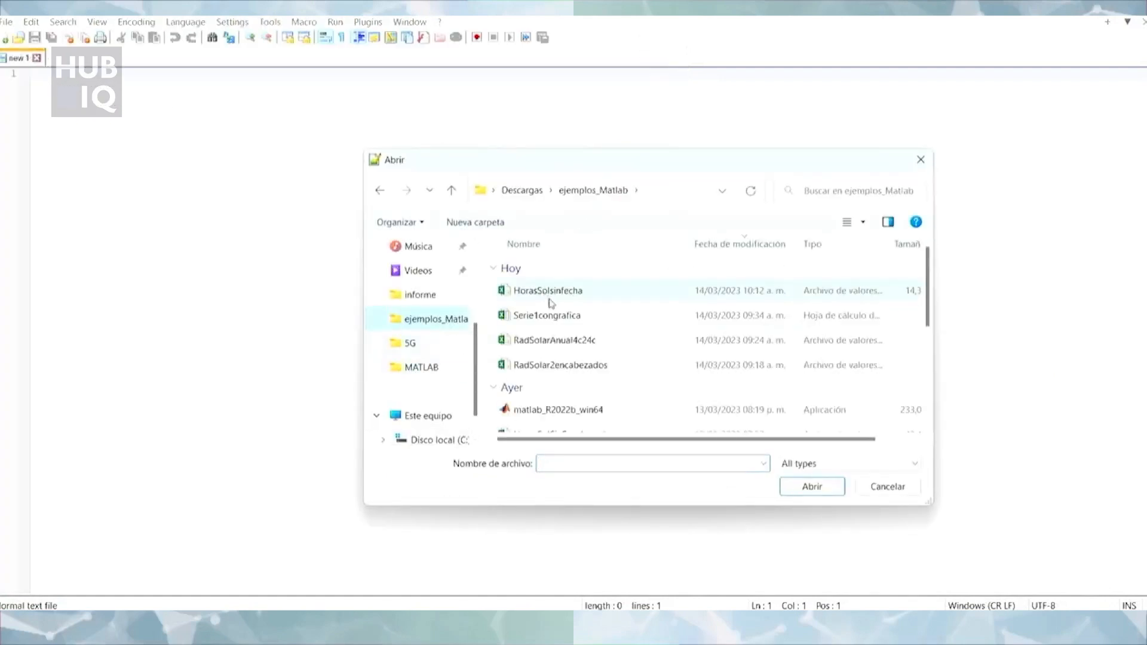
{"action": "scroll", "coordinate": [556, 345], "scroll_direction": "down", "scroll_amount": 3}
{"action": "double_click", "coordinate": [551, 325]}
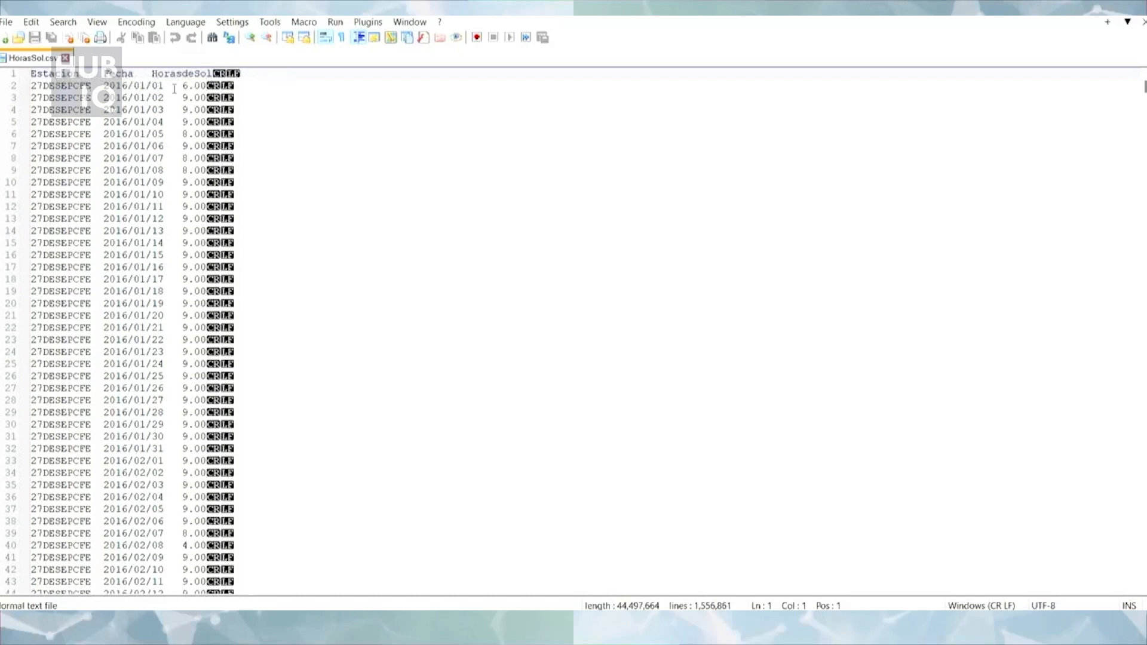
Examine the last lines of HorasSol.csv, including their line numbers, stations, dates and sun-hour values.
{"action": "left_click_drag", "start_coordinate": [1144, 88], "coordinate": [1124, 583]}
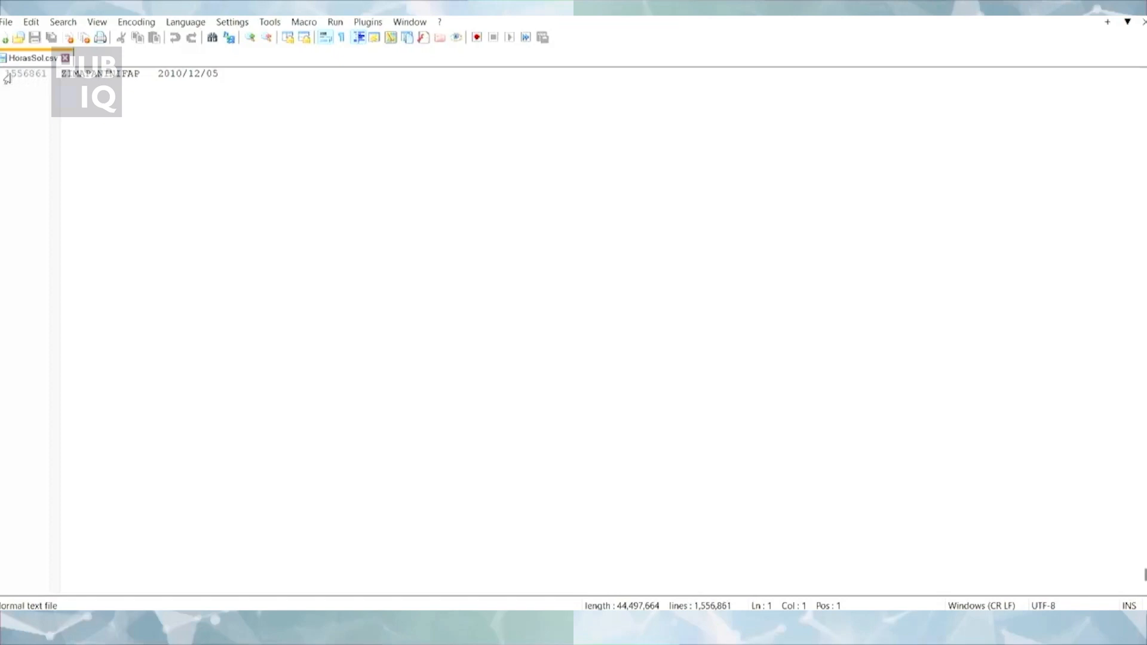
{"action": "scroll", "coordinate": [12, 92], "scroll_direction": "up", "scroll_amount": 1}
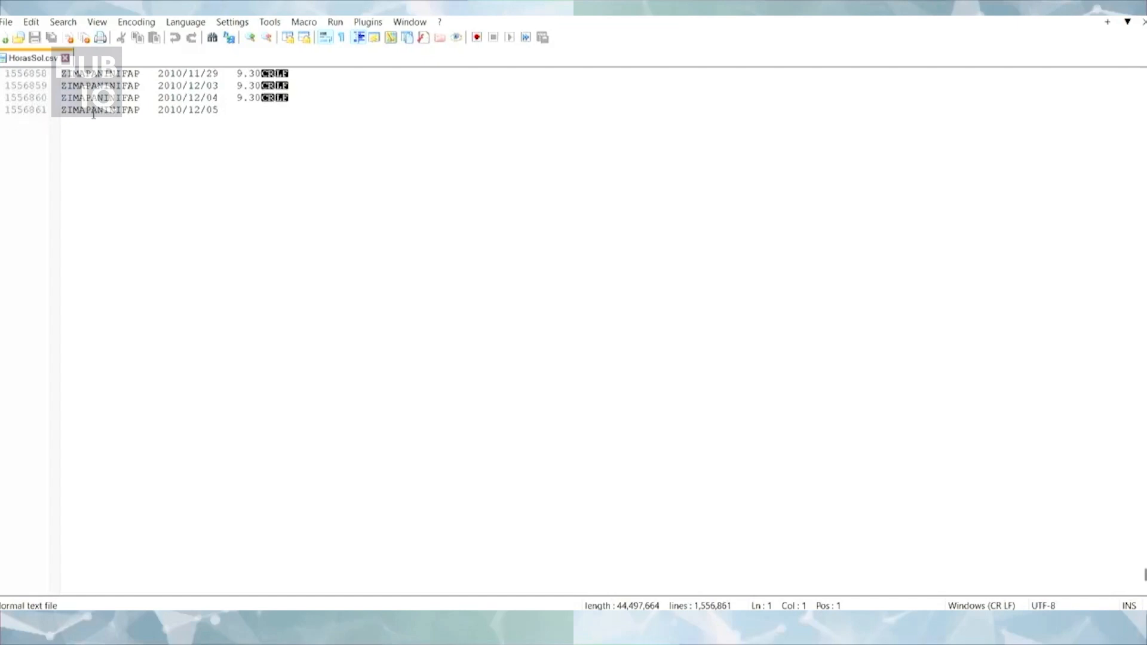
{"action": "scroll", "coordinate": [390, 149], "scroll_direction": "up", "scroll_amount": 8}
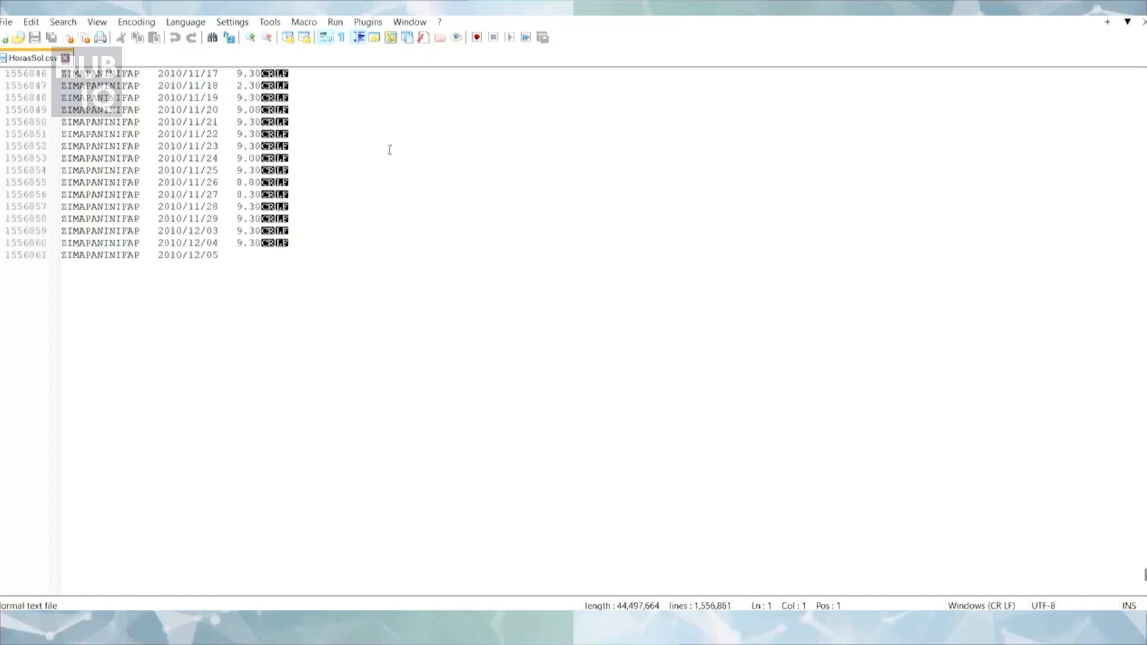
{"action": "scroll", "coordinate": [436, 112], "scroll_direction": "up", "scroll_amount": 20}
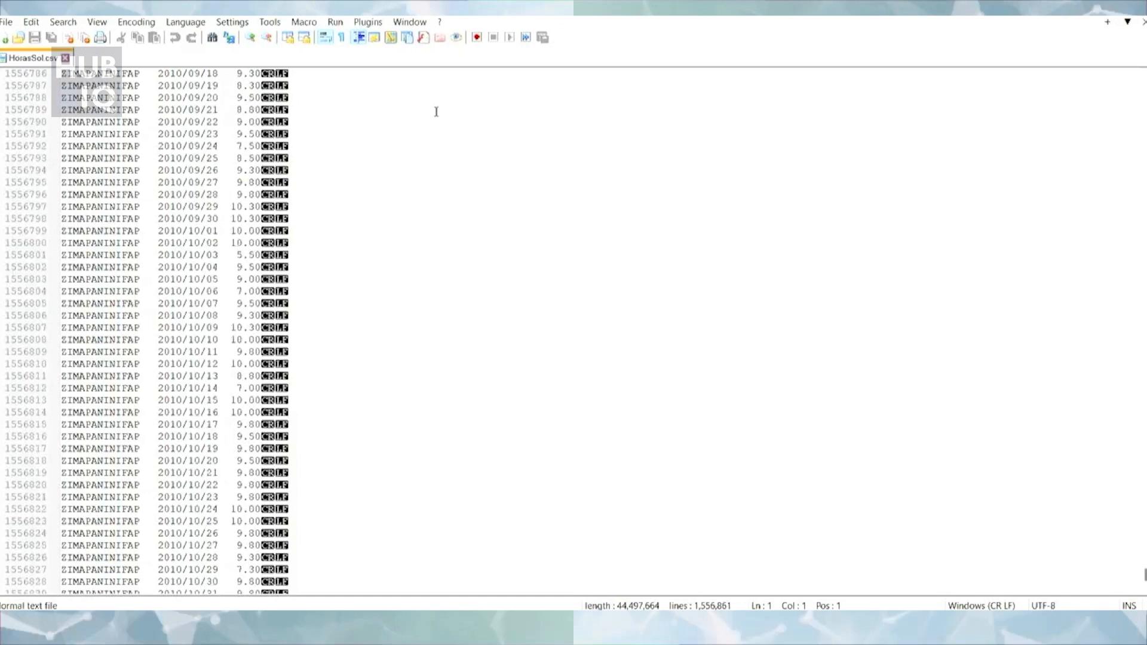
{"action": "scroll", "coordinate": [436, 112], "scroll_direction": "up", "scroll_amount": 8}
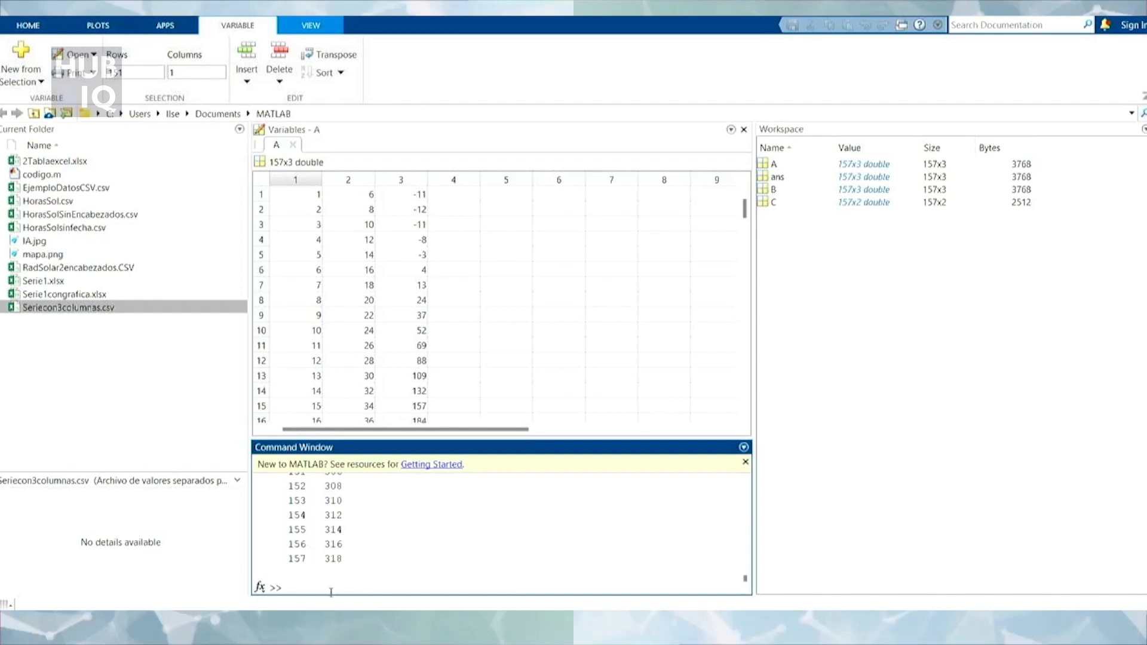
Write the command D=xlsread('HorasSol.csv') at the MATLAB prompt.
{"action": "type", "text": "D="}
{"action": "type", "text": "xlsread("}
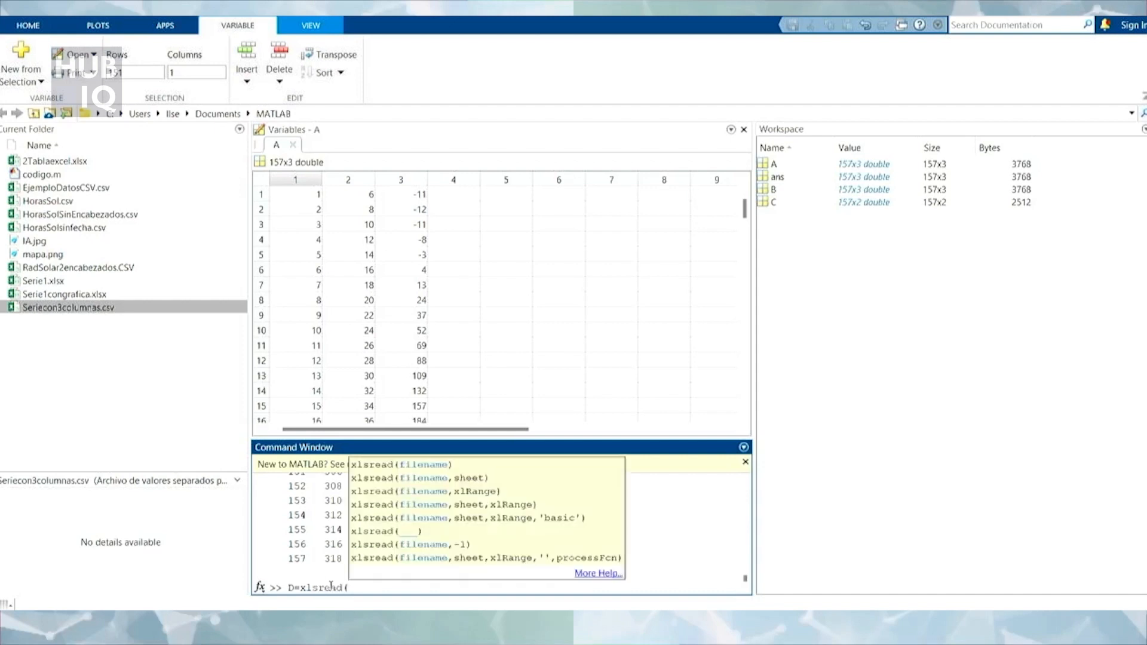
{"action": "type", "text": "'HorasSol.csv')"}
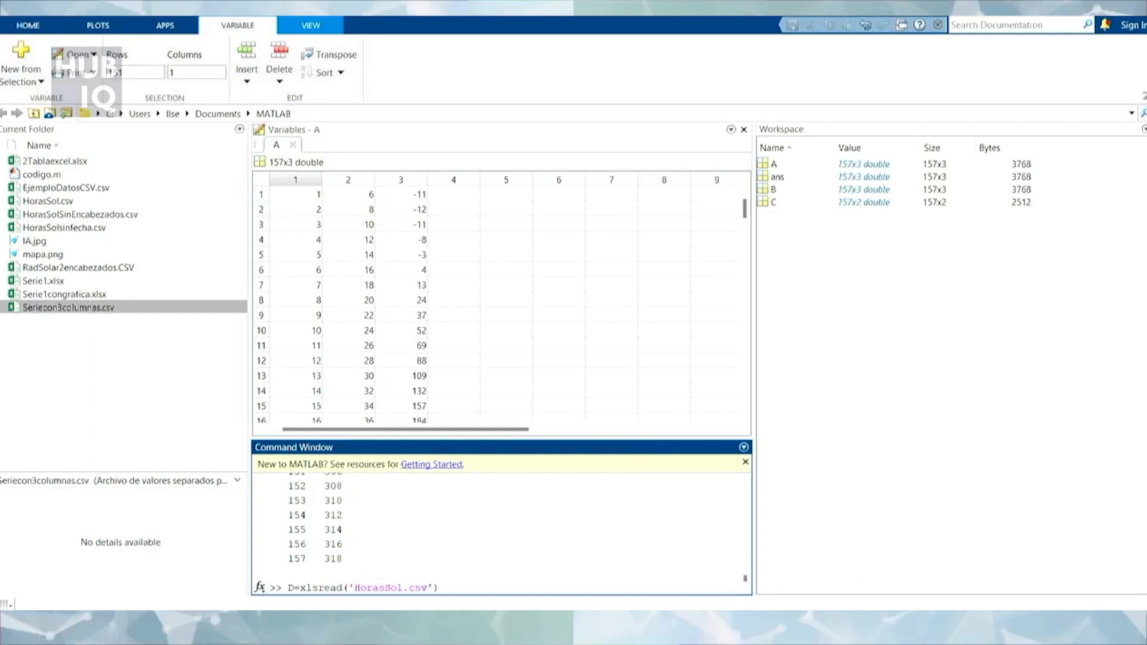
Switch to Notepad++ and examine the header row Estacion, Fecha, HorasdeSol at the start of HorasSol.csv.
{"action": "mouse_move", "coordinate": [770, 625]}
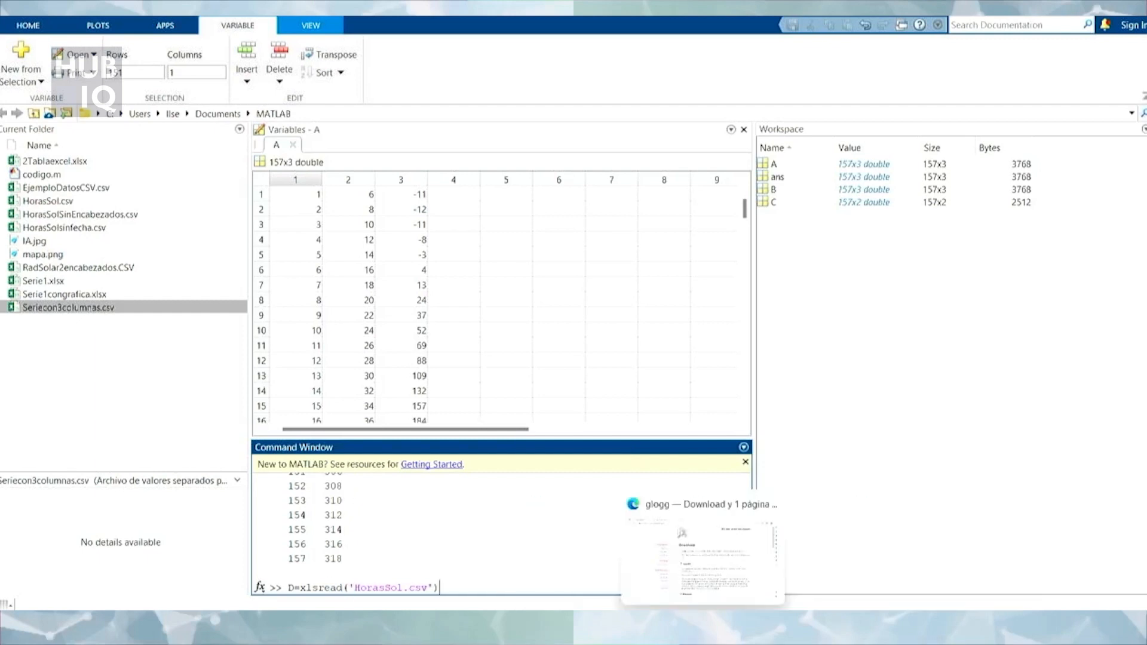
{"action": "left_click", "coordinate": [603, 625]}
{"action": "scroll", "coordinate": [212, 190], "scroll_direction": "up", "scroll_amount": 6}
{"action": "left_click_drag", "start_coordinate": [1145, 575], "coordinate": [1145, 83]}
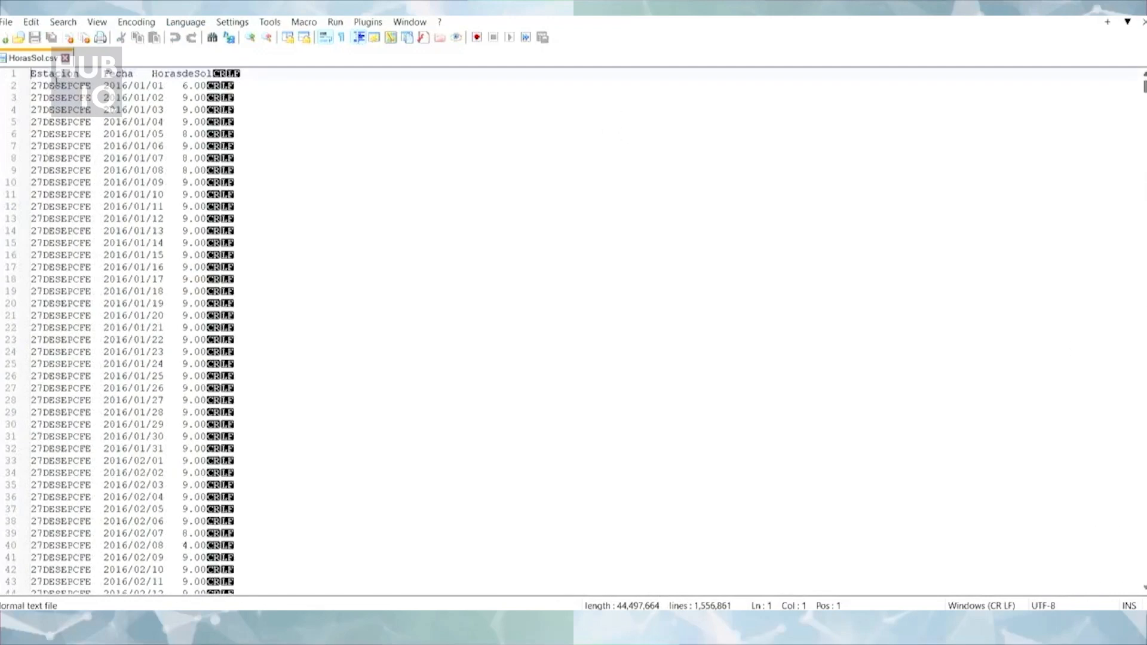
{"action": "left_click_drag", "start_coordinate": [35, 70], "coordinate": [214, 74]}
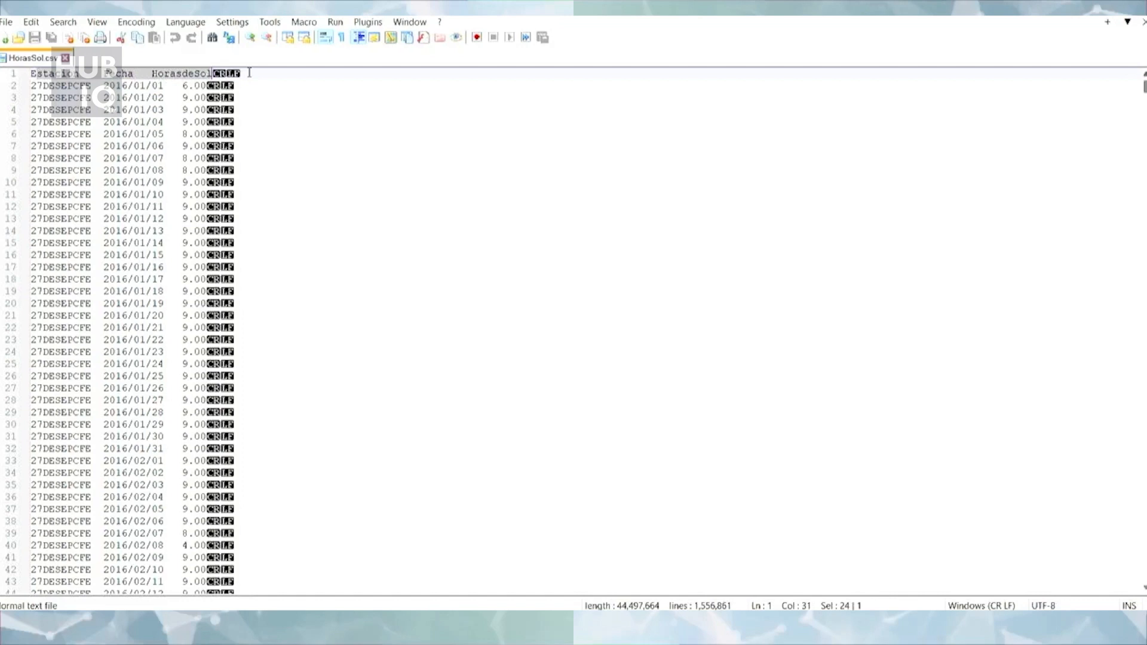
{"action": "left_click", "coordinate": [336, 105]}
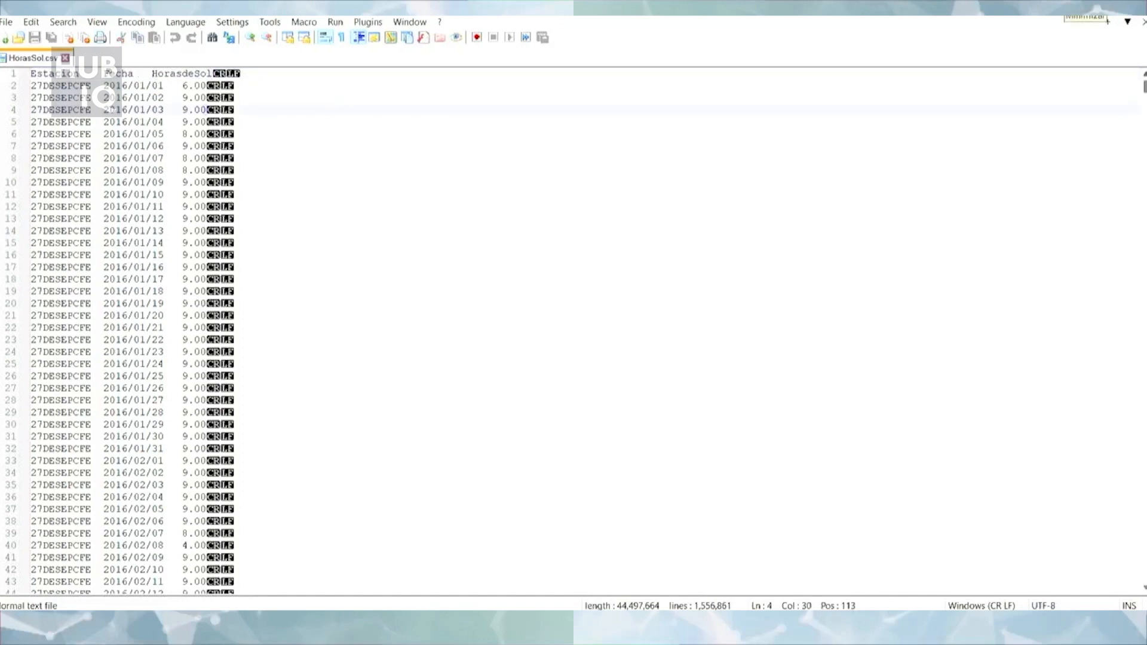
Return to MATLAB, run the prepared xlsread command, and check variable D in the workspace.
{"action": "key", "text": "alt+Tab"}
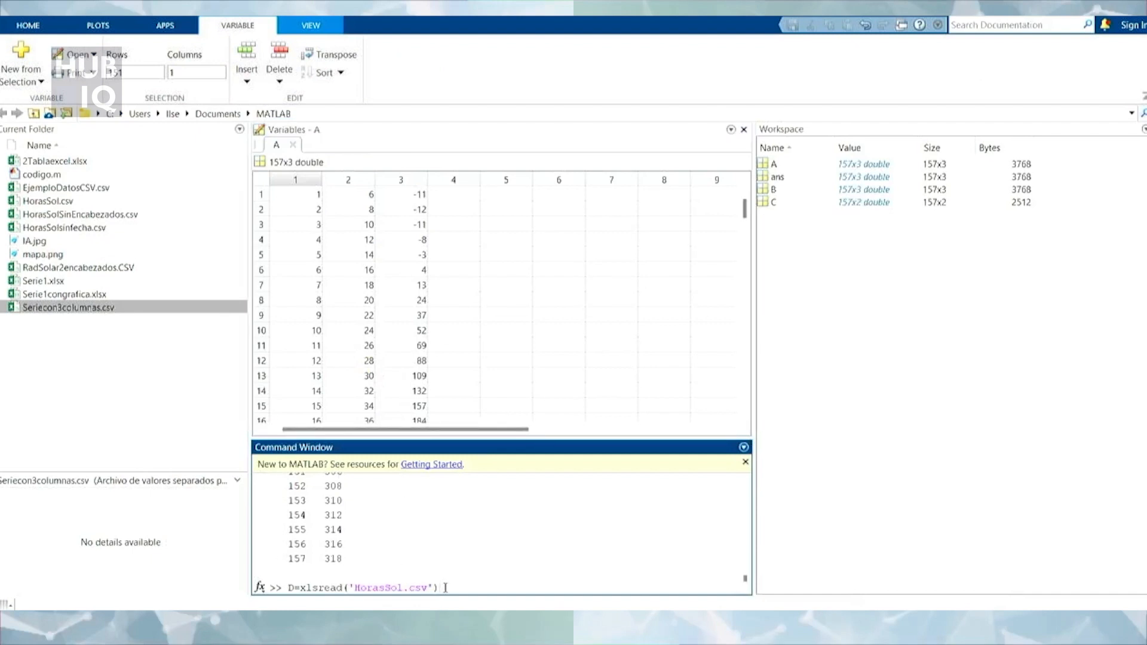
{"action": "key", "text": "Return"}
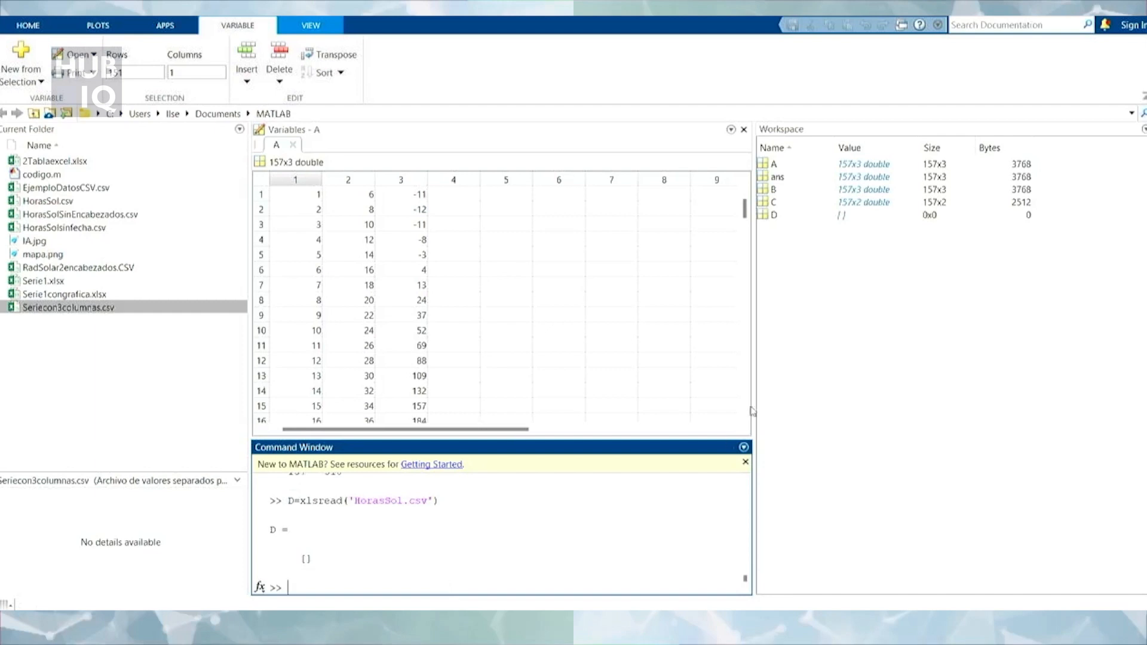
{"action": "left_click", "coordinate": [772, 215]}
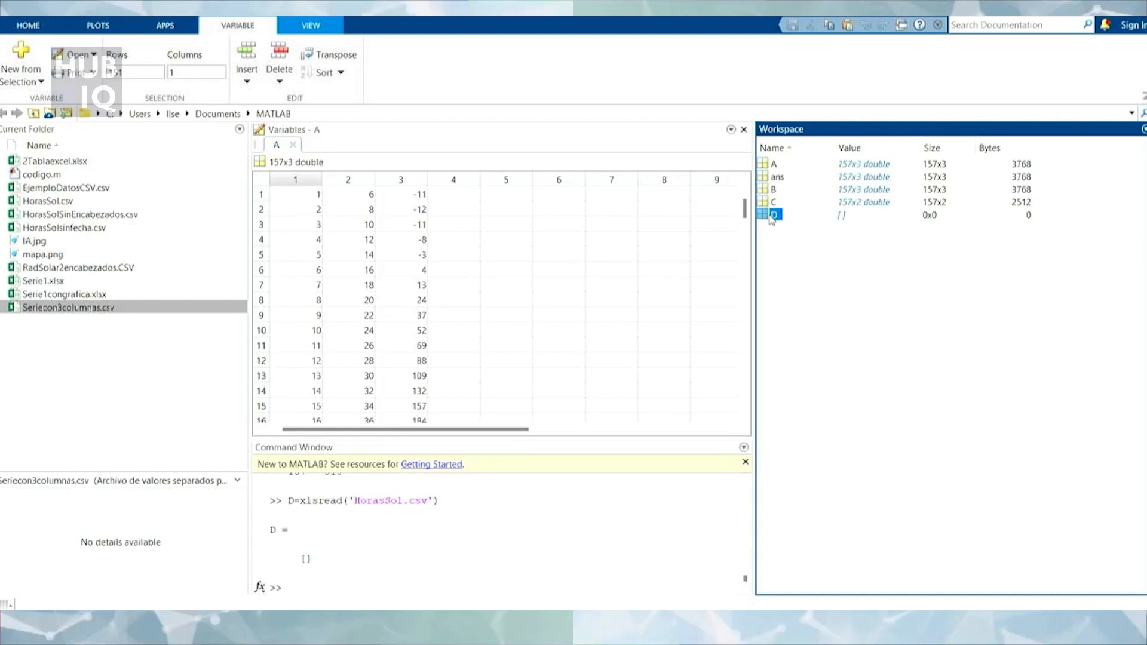
{"action": "key", "text": "Up"}
{"action": "left_click", "coordinate": [320, 588]}
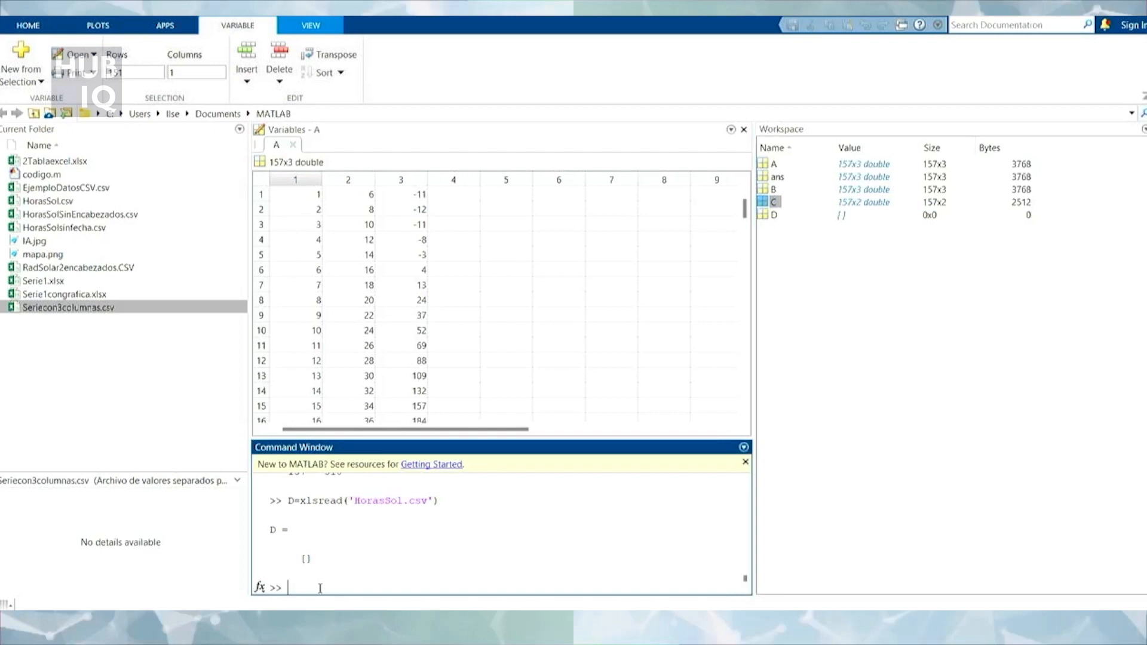
Try to load the file into variable D with the command D=importdata('HorasSol.csv').
{"action": "type", "text": "D=importdata(HorasSol."}
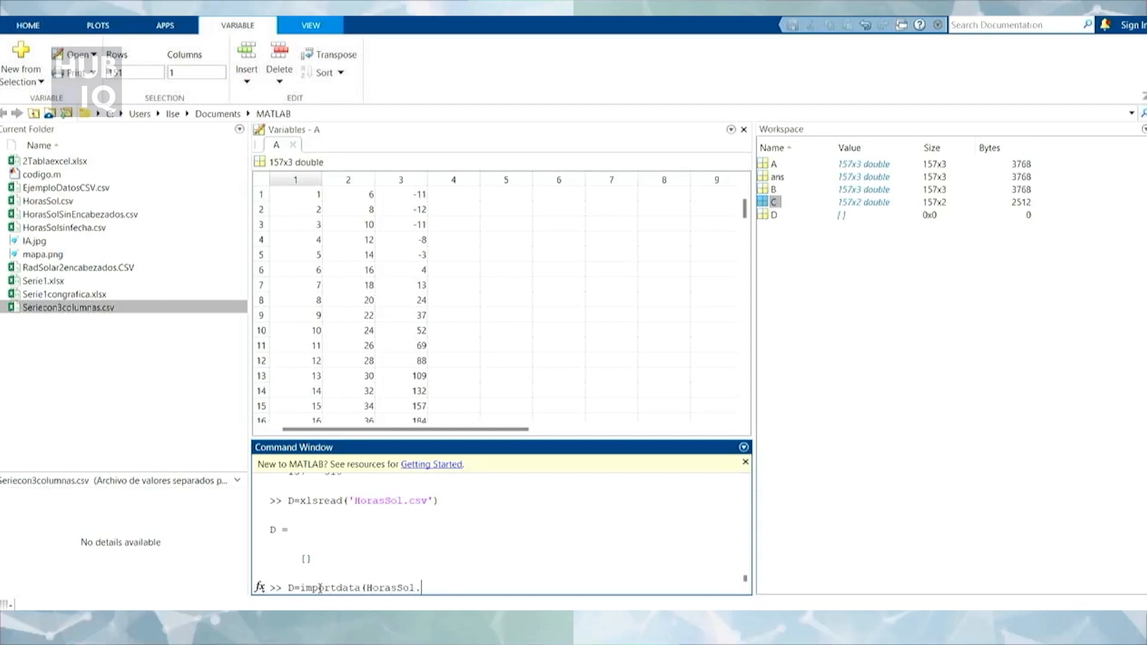
{"action": "type", "text": "csv'"}
{"action": "key", "text": "Left"}
{"action": "key", "text": "Left"}
{"action": "key", "text": "Left"}
{"action": "key", "text": "Left"}
{"action": "key", "text": "Left"}
{"action": "key", "text": "Left"}
{"action": "key", "text": "Left"}
{"action": "key", "text": "Left"}
{"action": "key", "text": "Left"}
{"action": "key", "text": "Left"}
{"action": "key", "text": "Left"}
{"action": "type", "text": "'"}
{"action": "key", "text": "Right"}
{"action": "key", "text": "Right"}
{"action": "key", "text": "Right"}
{"action": "key", "text": "Right"}
{"action": "key", "text": "Right"}
{"action": "key", "text": "Right"}
{"action": "key", "text": "Right"}
{"action": "key", "text": "Right"}
{"action": "key", "text": "Right"}
{"action": "key", "text": "Right"}
{"action": "key", "text": "Right"}
{"action": "key", "text": "Right"}
{"action": "key", "text": "Right"}
{"action": "type", "text": ")"}
{"action": "key", "text": "Return"}
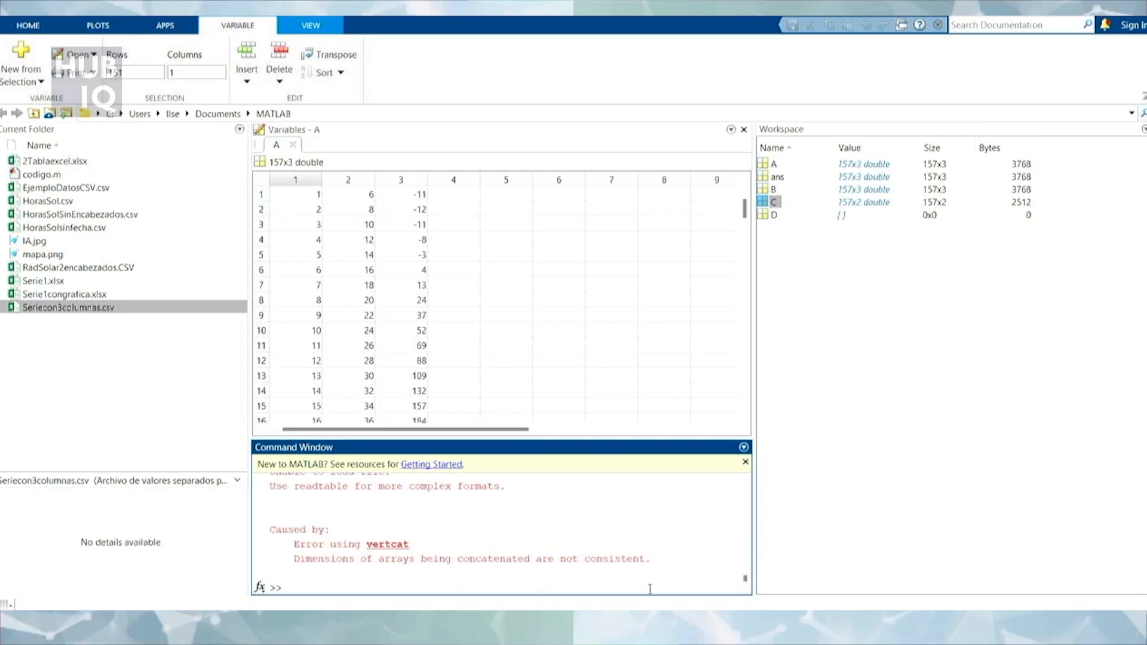
Delete the header row from HorasSol.csv in Notepad++ and return to MATLAB.
{"action": "mouse_move", "coordinate": [603, 624]}
{"action": "left_click", "coordinate": [603, 624]}
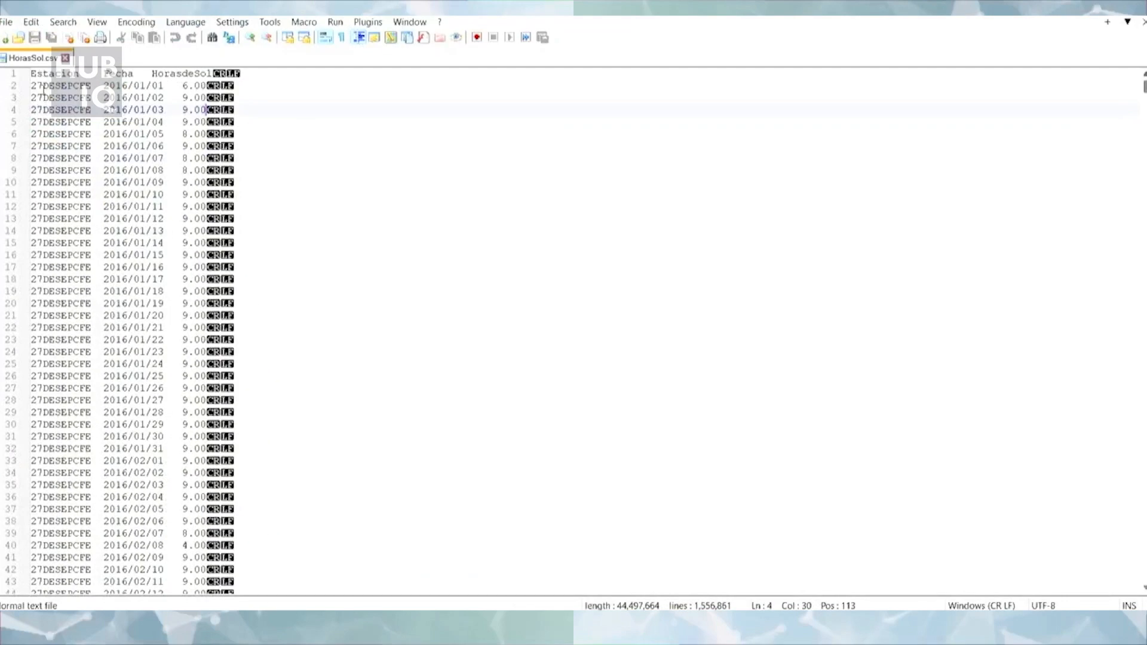
{"action": "left_click_drag", "start_coordinate": [30, 74], "coordinate": [237, 73]}
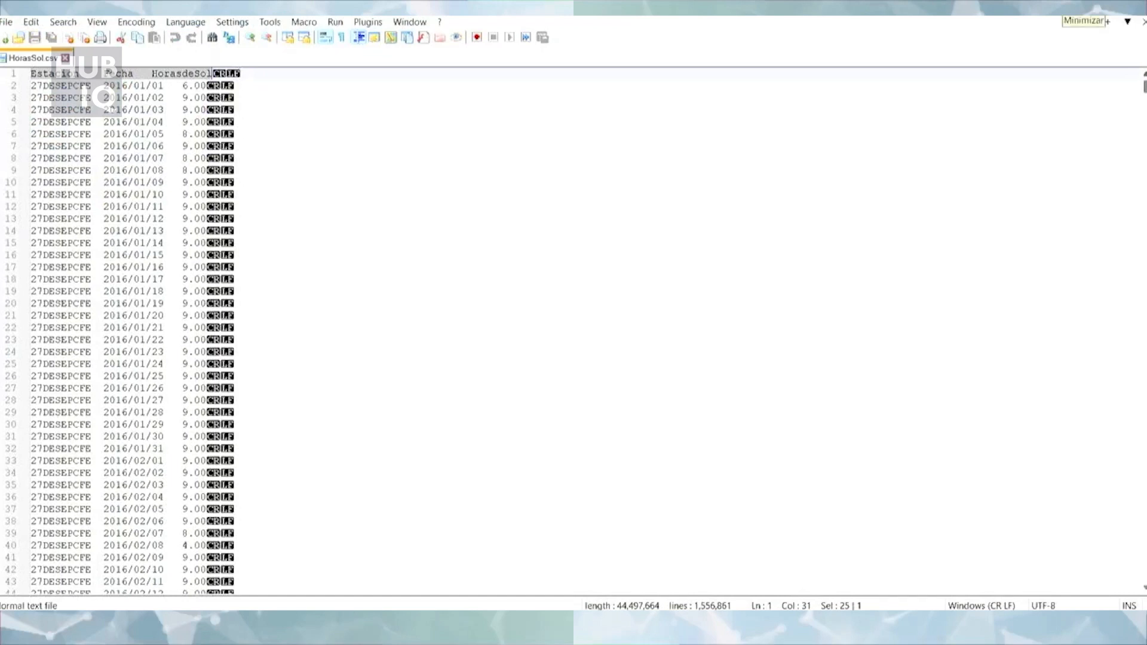
{"action": "key", "text": "Delete"}
{"action": "key", "text": "Delete"}
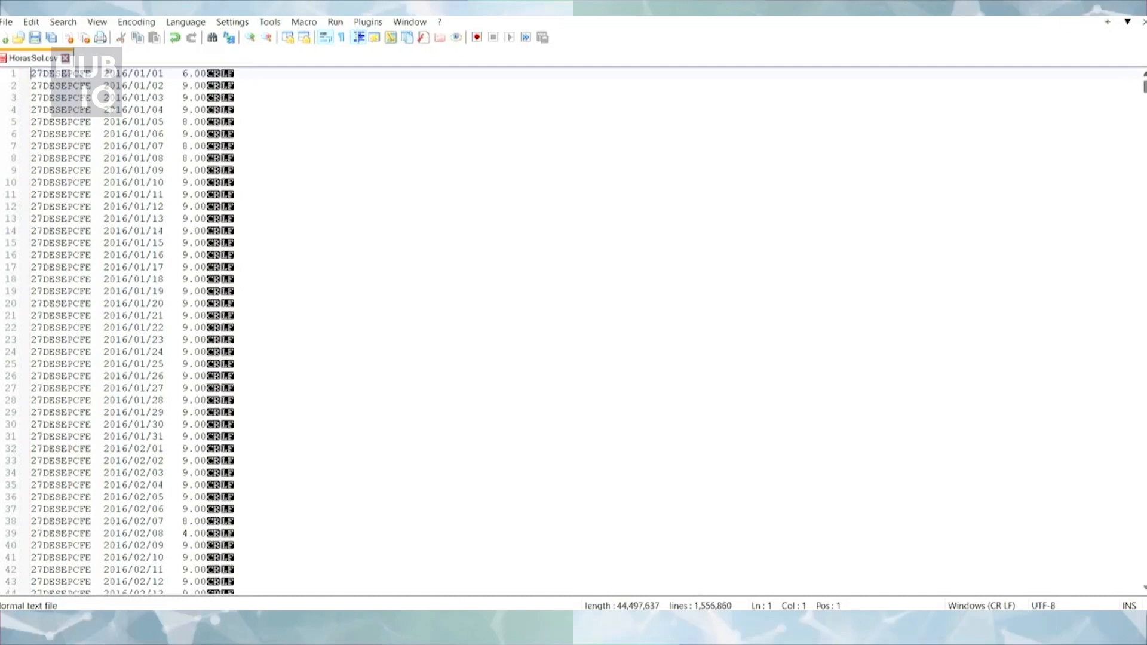
{"action": "left_click", "coordinate": [1067, 8]}
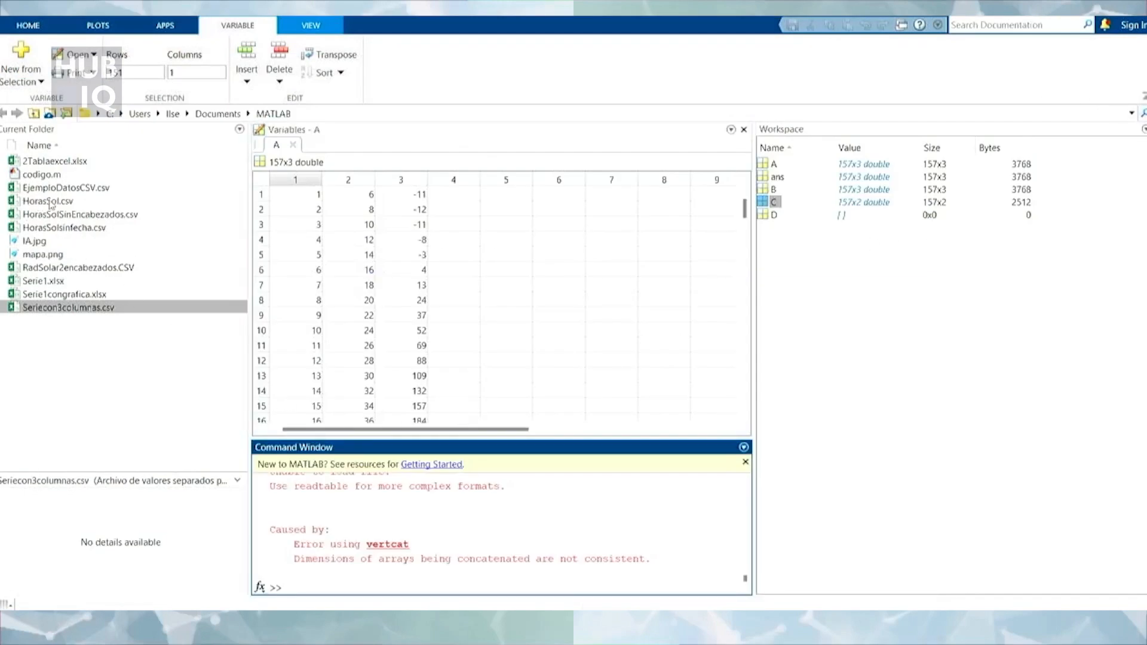
Load the header-free file into variable D with the command D=importdata('HorasSolSinEncabezados.csv').
{"action": "left_click", "coordinate": [60, 216]}
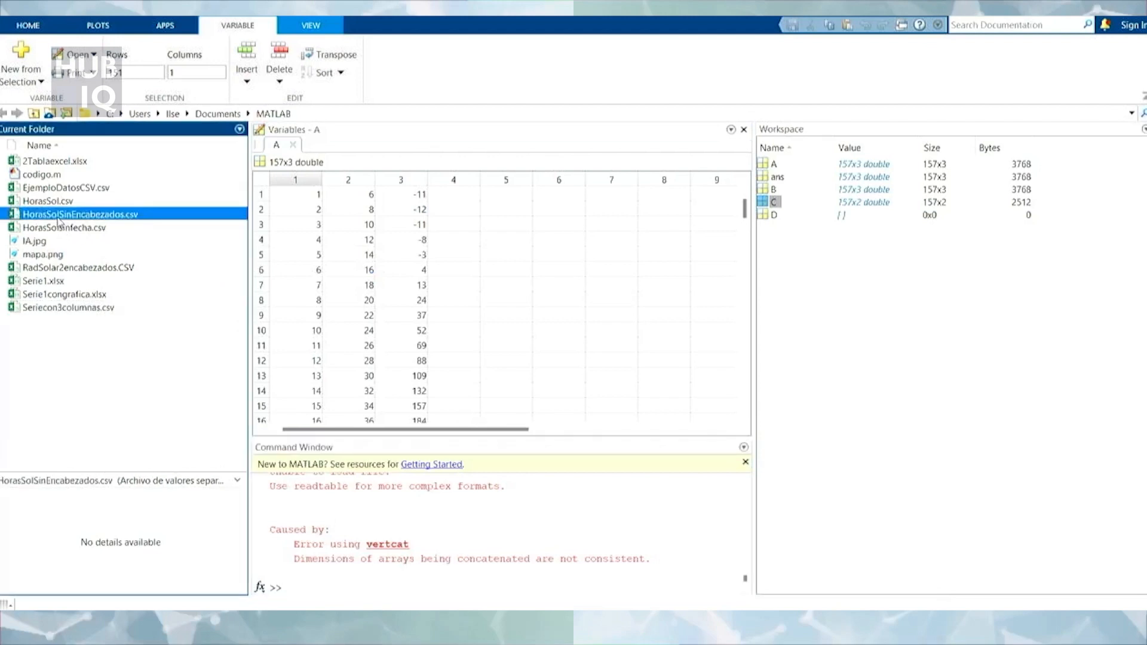
{"action": "left_click", "coordinate": [305, 583]}
{"action": "key", "text": "Up"}
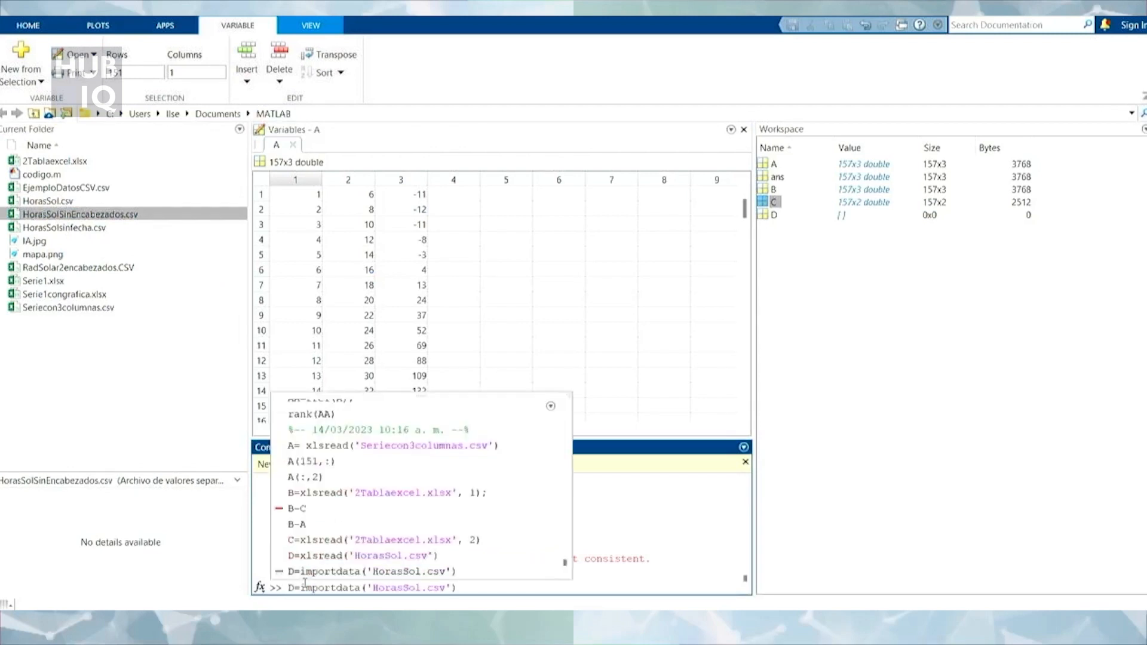
{"action": "key", "text": "Left"}
{"action": "key", "text": "Left"}
{"action": "key", "text": "Left"}
{"action": "key", "text": "Left"}
{"action": "key", "text": "Left"}
{"action": "key", "text": "Left"}
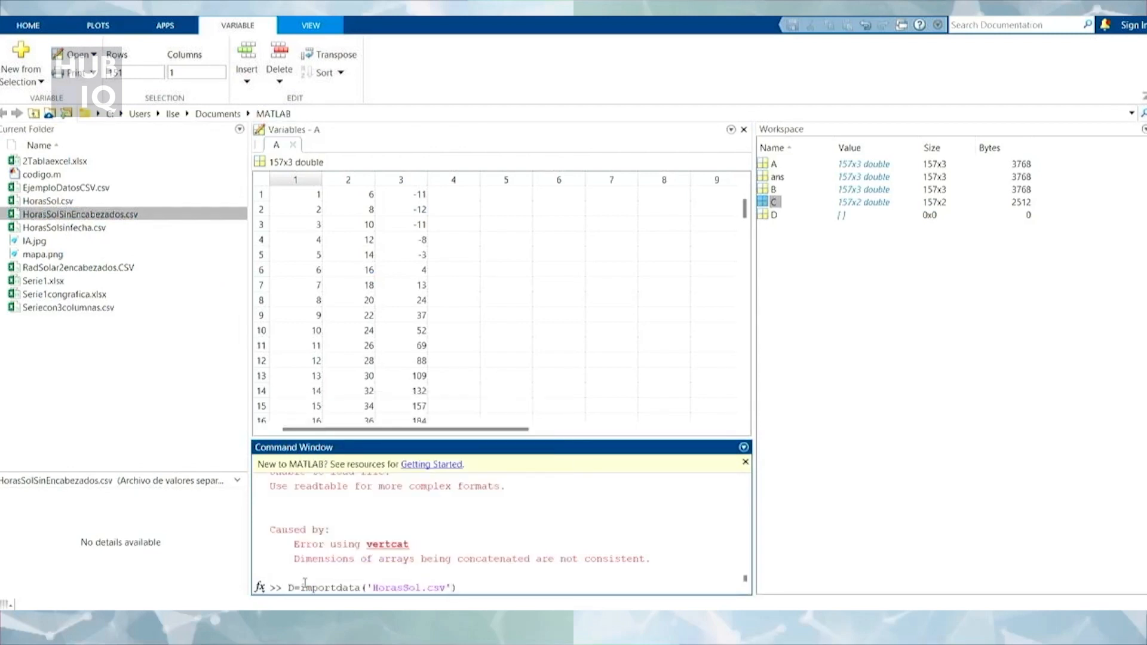
{"action": "type", "text": "SinEncabezados"}
{"action": "key", "text": "Right"}
{"action": "key", "text": "Right"}
{"action": "key", "text": "Right"}
{"action": "key", "text": "Right"}
{"action": "key", "text": "Right"}
{"action": "key", "text": "Right"}
{"action": "key", "text": "Return"}
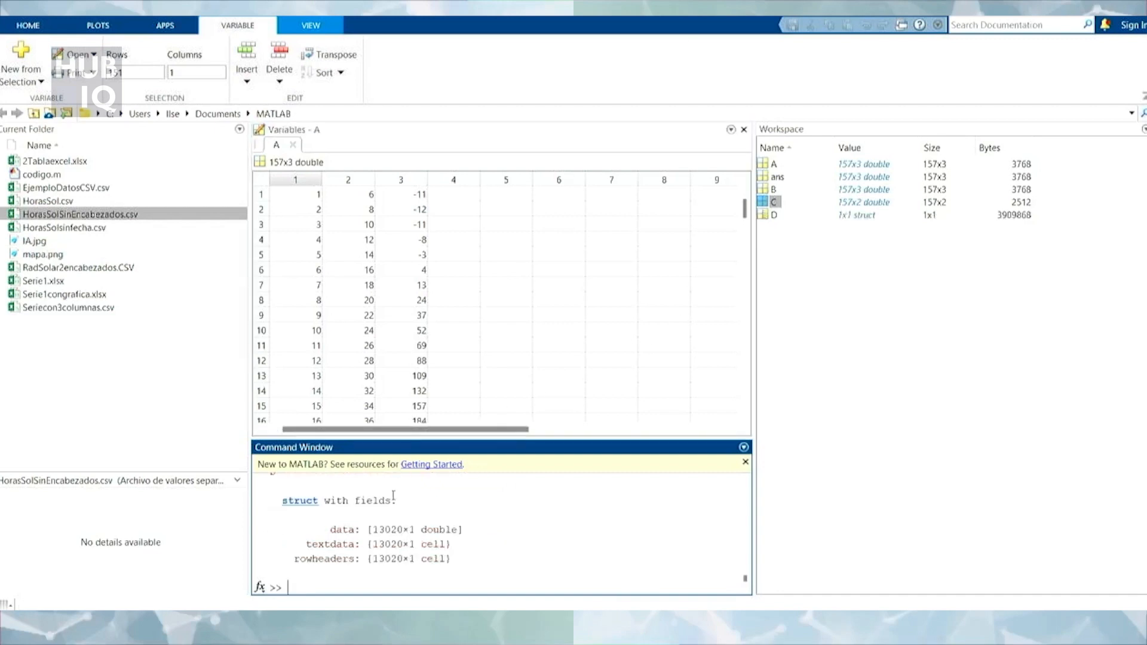
Examine the data, textdata and rowheaders fields of the structure returned for D.
{"action": "scroll", "coordinate": [317, 508], "scroll_direction": "up", "scroll_amount": 1}
{"action": "scroll", "coordinate": [311, 509], "scroll_direction": "down", "scroll_amount": 1}
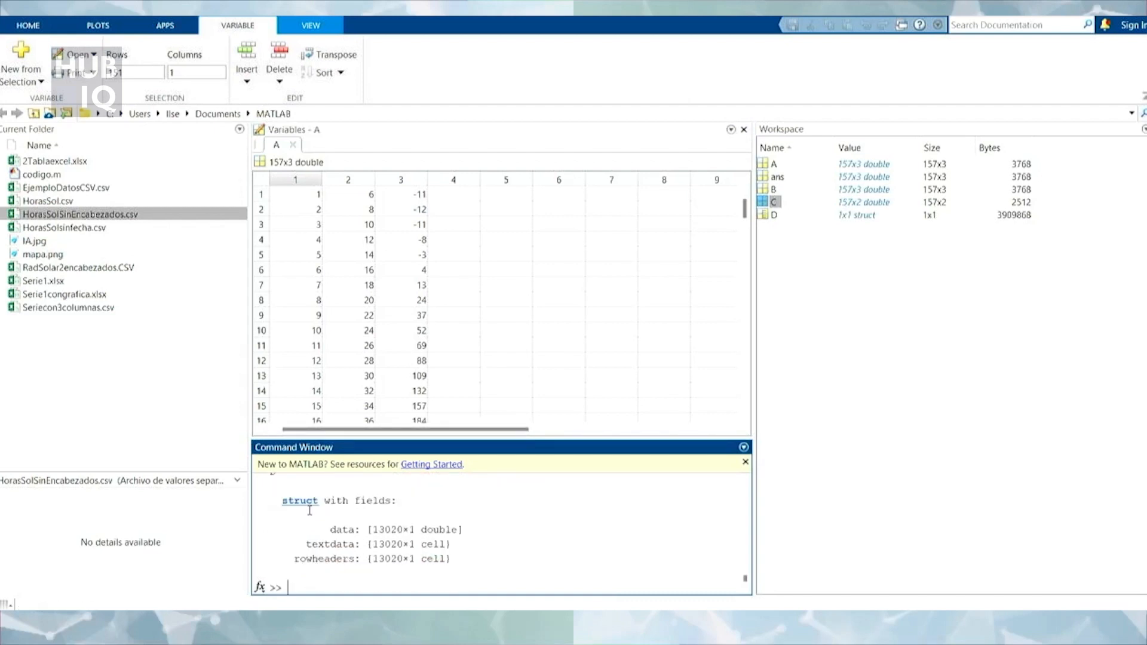
{"action": "left_click_drag", "start_coordinate": [324, 529], "coordinate": [485, 528]}
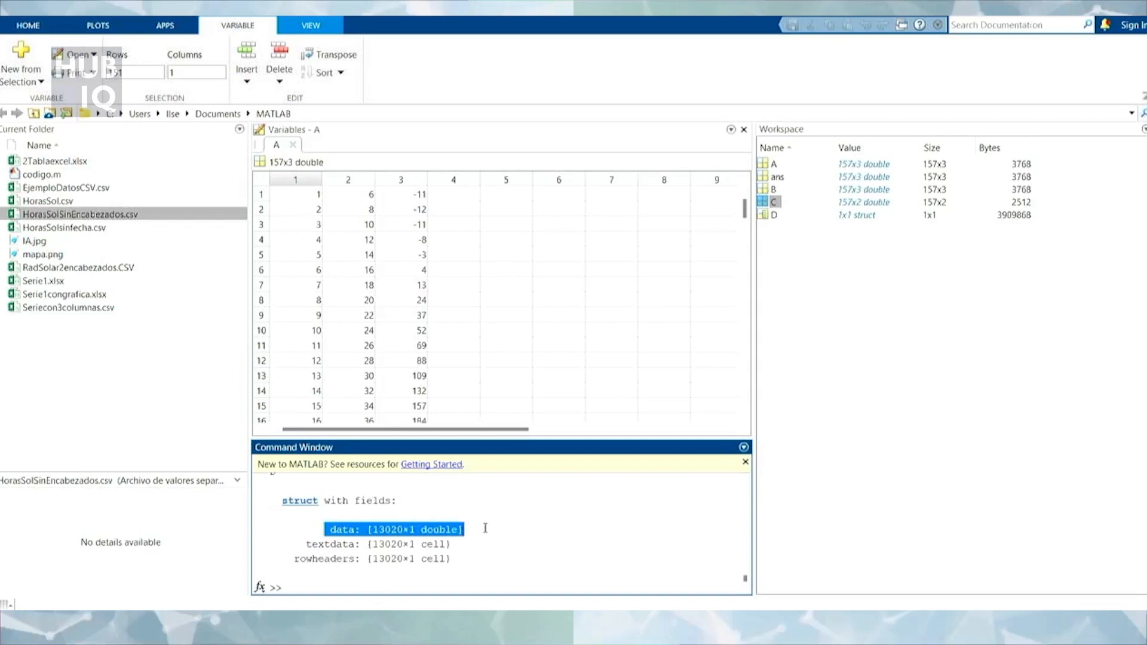
{"action": "left_click_drag", "start_coordinate": [306, 545], "coordinate": [501, 549]}
{"action": "left_click_drag", "start_coordinate": [295, 560], "coordinate": [494, 564]}
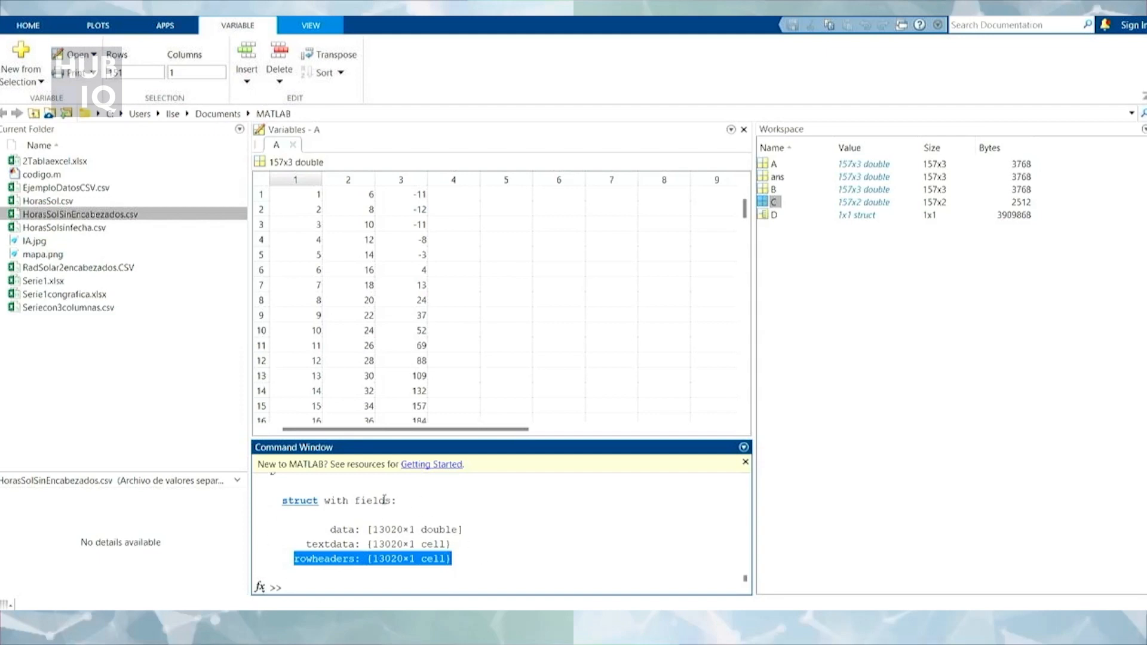
Create the 3x3 matrix Y = [ 1 2 3; 4 5 6; 7 8 9].
{"action": "left_click", "coordinate": [315, 586]}
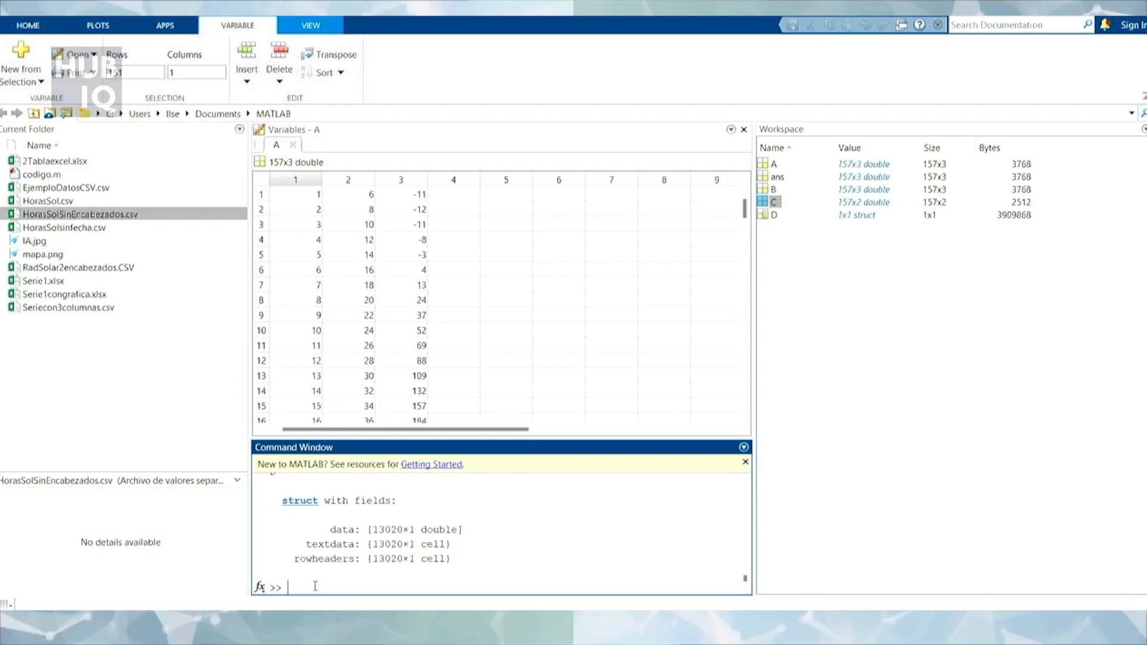
{"action": "type", "text": "y"}
{"action": "key", "text": "BackSpace"}
{"action": "type", "text": "Y = [ 1 2 3,"}
{"action": "key", "text": "BackSpace"}
{"action": "type", "text": "; 4 5 6; 7 8 9]"}
{"action": "key", "text": "Return"}
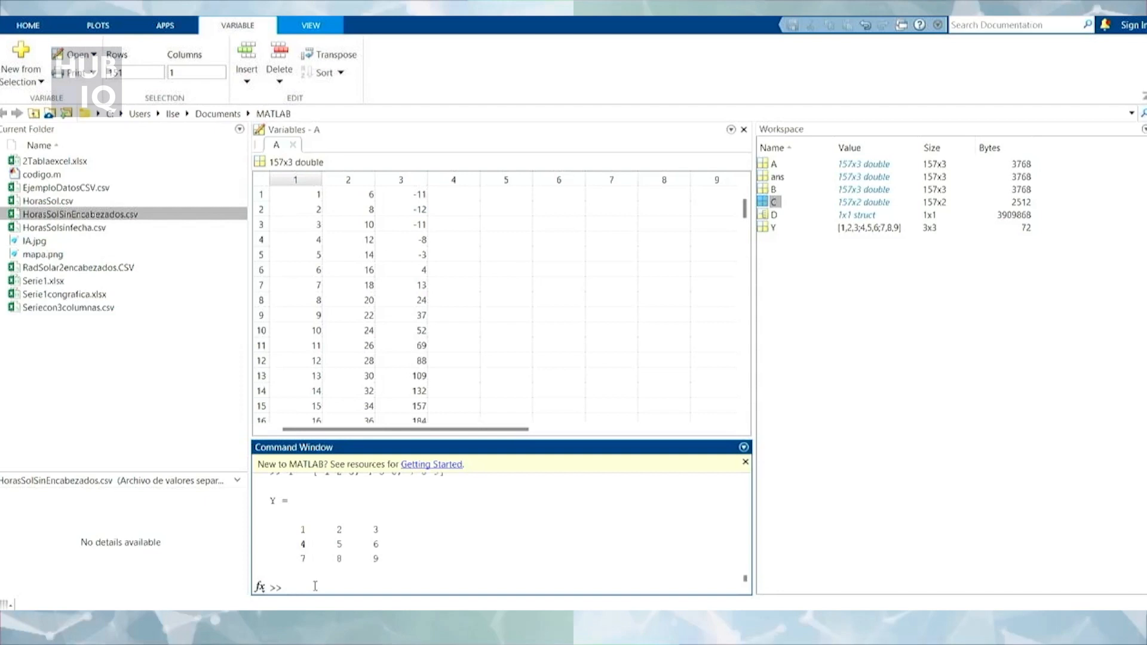
Create a structure Archivo whose vehiculo field holds the matrix Y.
{"action": "type", "text": "Archivo.c"}
{"action": "key", "text": "BackSpace"}
{"action": "type", "text": "vehiculo = Y"}
{"action": "key", "text": "Return"}
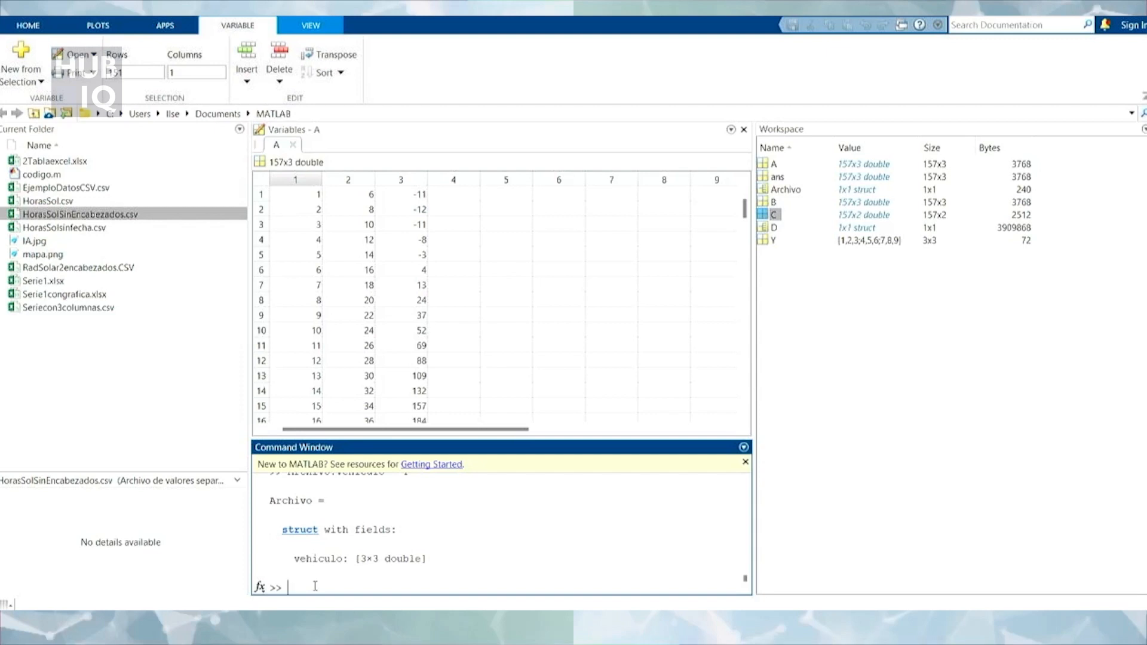
Add a marca field with the text ' BMW' to the Archivo structure.
{"action": "type", "text": "Archivo.marca = '"}
{"action": "type", "text": "bmW"}
{"action": "key", "text": "BackSpace"}
{"action": "key", "text": "BackSpace"}
{"action": "key", "text": "BackSpace"}
{"action": "type", "text": "BMW'"}
{"action": "key", "text": "Return"}
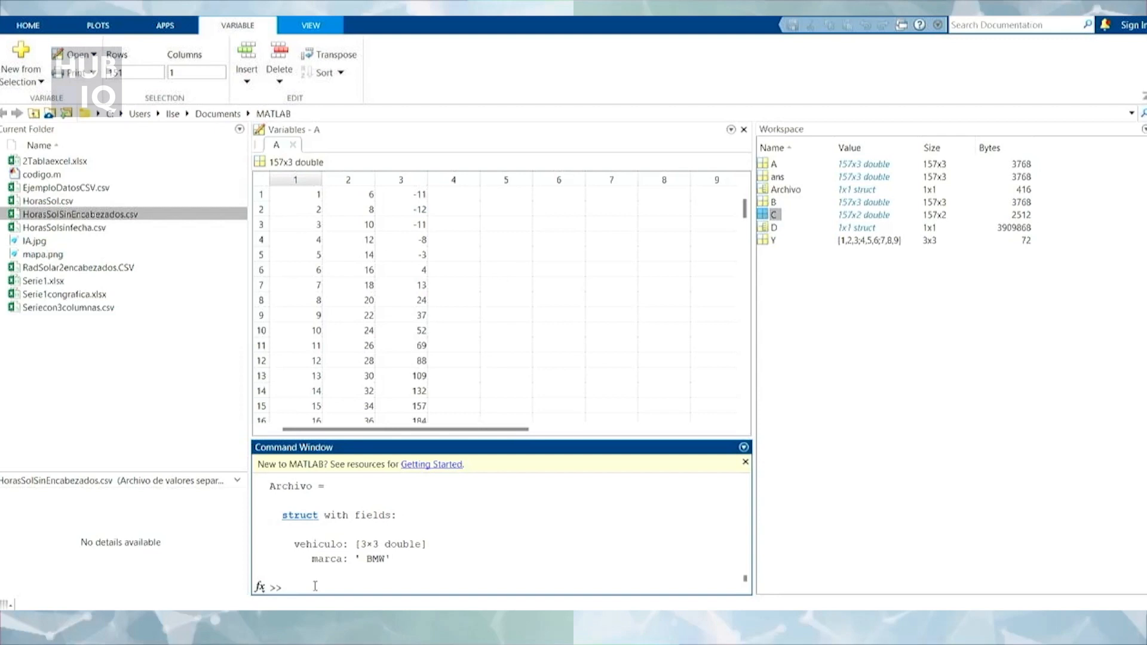
Add a can field with the vector [ 120, 30, 40, 12] to Archivo and review the structure's output.
{"action": "type", "text": "Archivo.can = [ 120, 30, 40, 12]"}
{"action": "key", "text": "Return"}
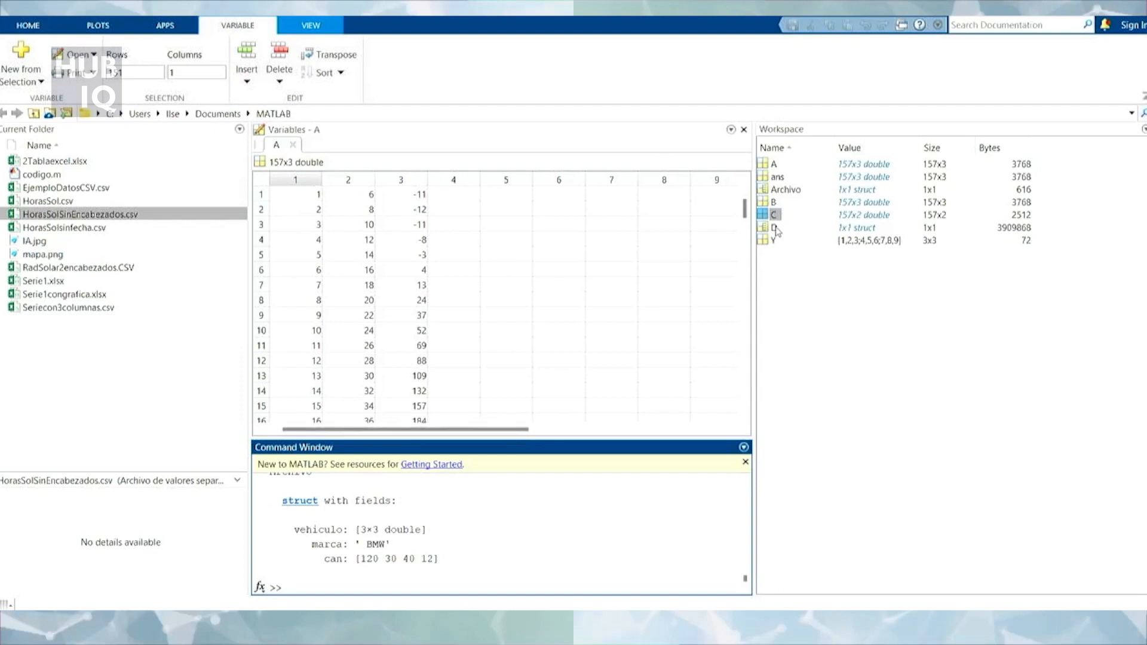
{"action": "scroll", "coordinate": [378, 575], "scroll_direction": "up", "scroll_amount": 2}
{"action": "scroll", "coordinate": [378, 574], "scroll_direction": "down", "scroll_amount": 2}
Delete the Archivo variable from the workspace and confirm the deletion.
{"action": "left_click", "coordinate": [794, 192]}
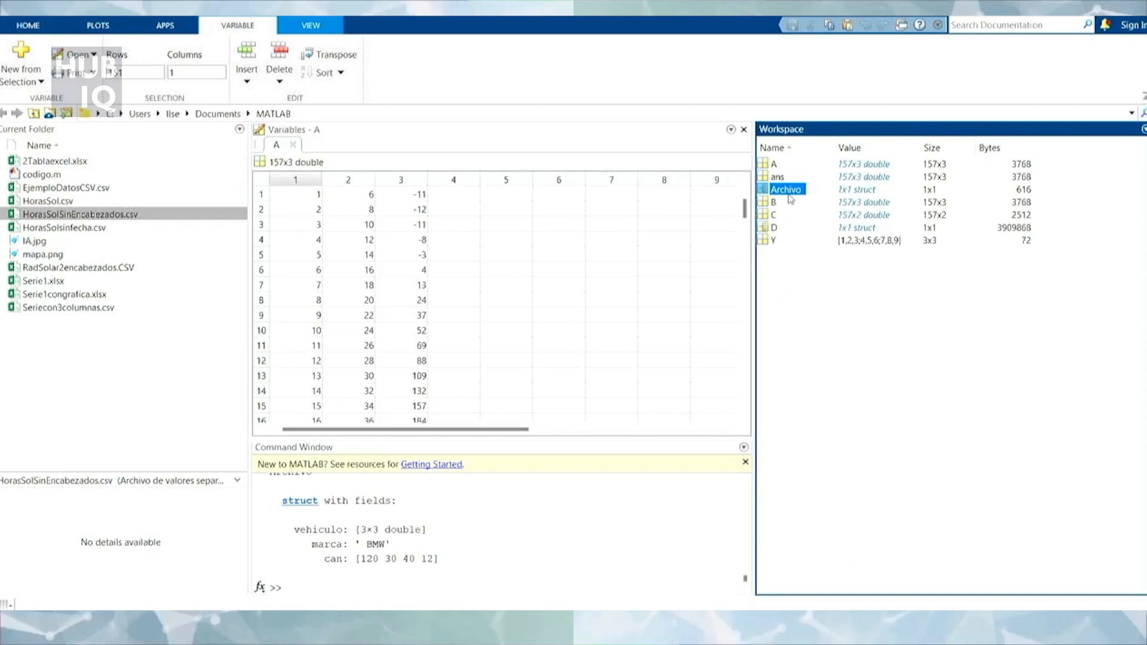
{"action": "right_click", "coordinate": [790, 199]}
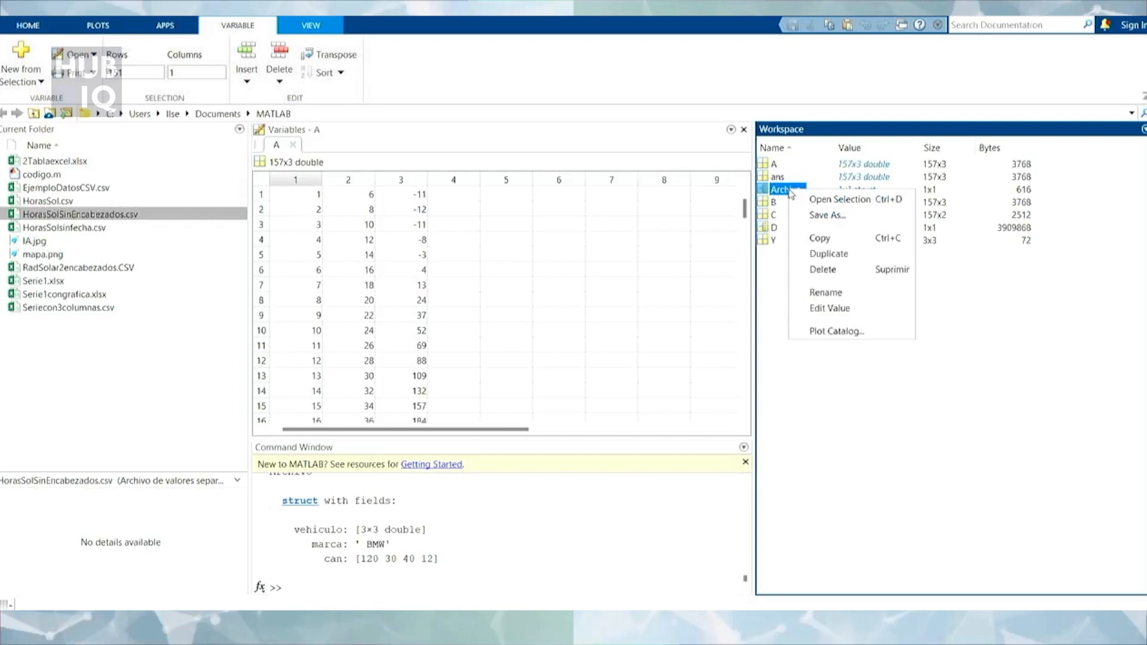
{"action": "left_click", "coordinate": [830, 273]}
{"action": "left_click", "coordinate": [557, 338]}
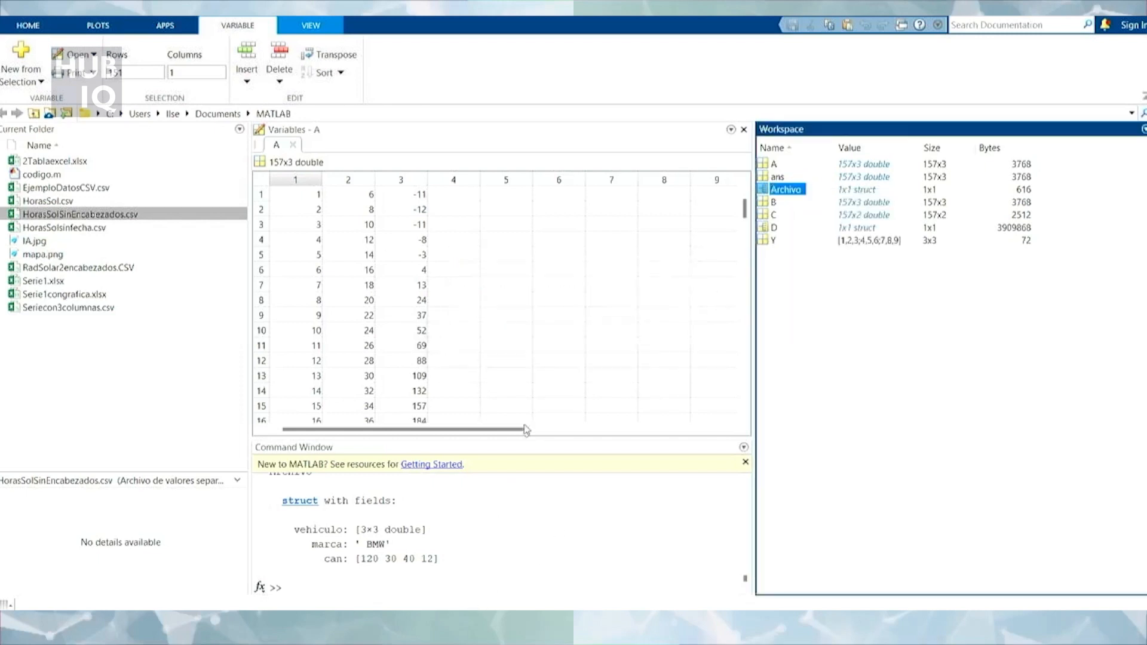
Recreate the Archivo structure by rerunning the earlier command Archivo.vehiculo = Y.
{"action": "left_click", "coordinate": [452, 586]}
{"action": "key", "text": "Up"}
{"action": "key", "text": "Up"}
{"action": "key", "text": "Up"}
{"action": "key", "text": "Up"}
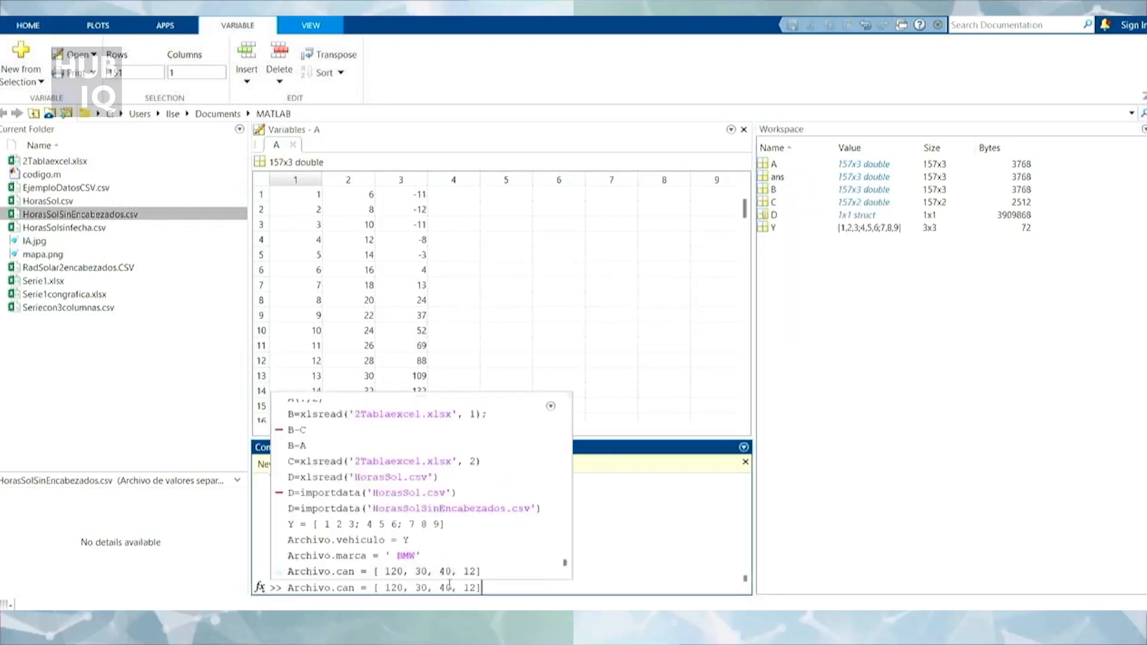
{"action": "key", "text": "Down"}
{"action": "key", "text": "Return"}
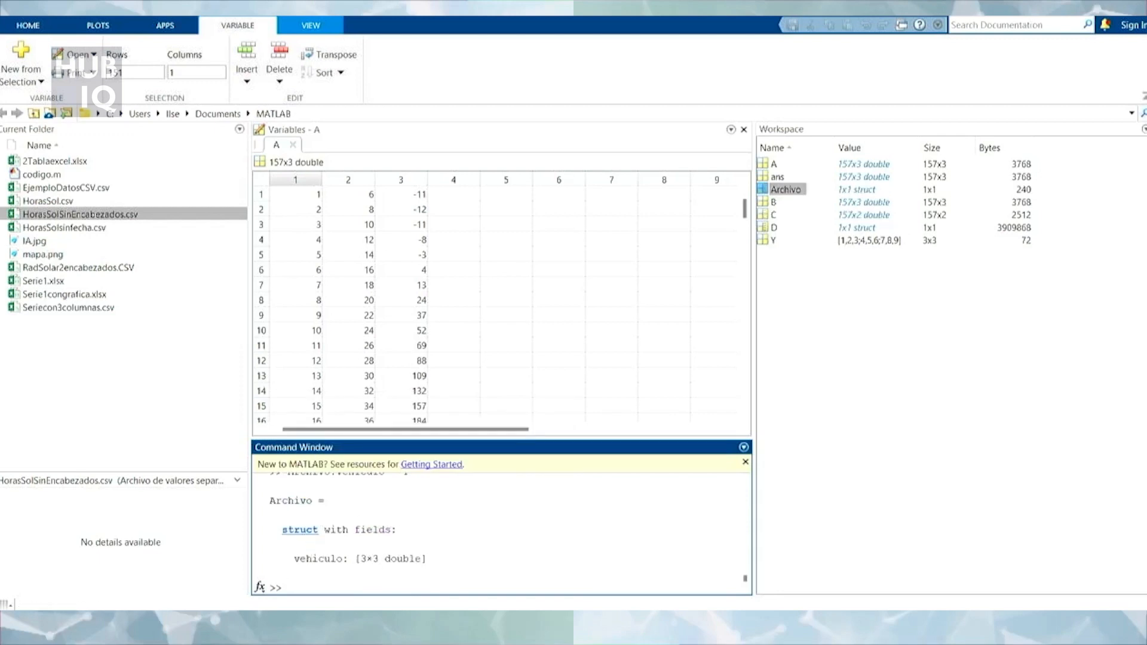
Open the Windows Calculator and multiply 9 by 8.
{"action": "left_click", "coordinate": [191, 625]}
{"action": "left_click", "coordinate": [249, 288]}
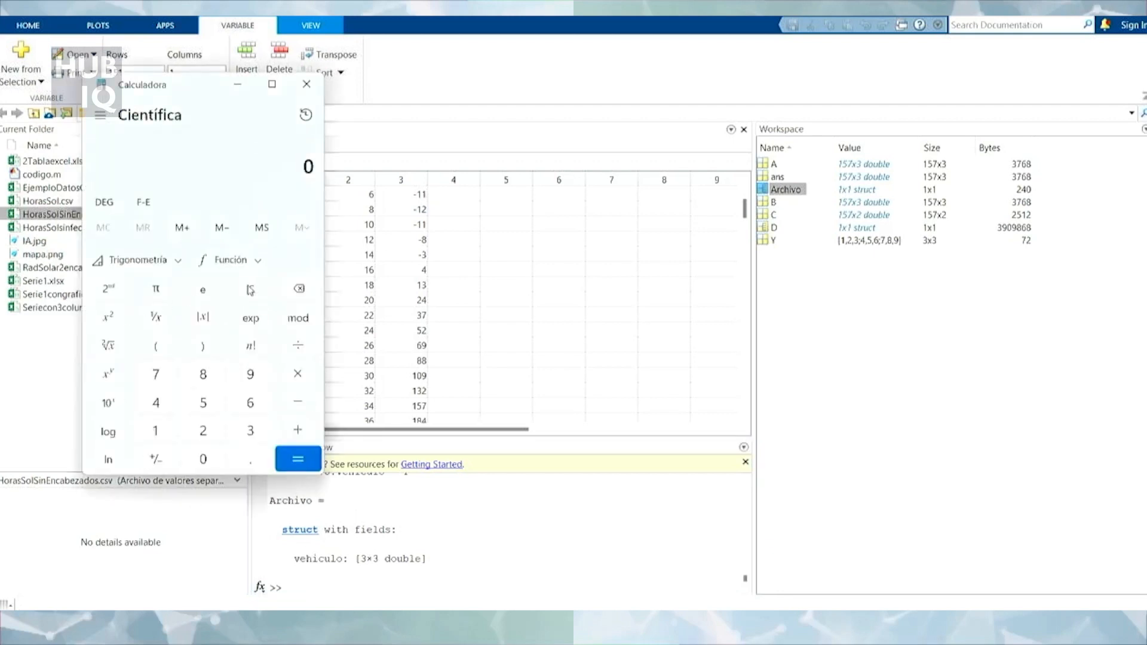
{"action": "left_click", "coordinate": [254, 376]}
{"action": "left_click", "coordinate": [298, 374]}
{"action": "left_click", "coordinate": [203, 376]}
{"action": "left_click", "coordinate": [292, 461]}
Return to MATLAB and compare the byte sizes of Y and Archivo in the workspace.
{"action": "left_click", "coordinate": [774, 244]}
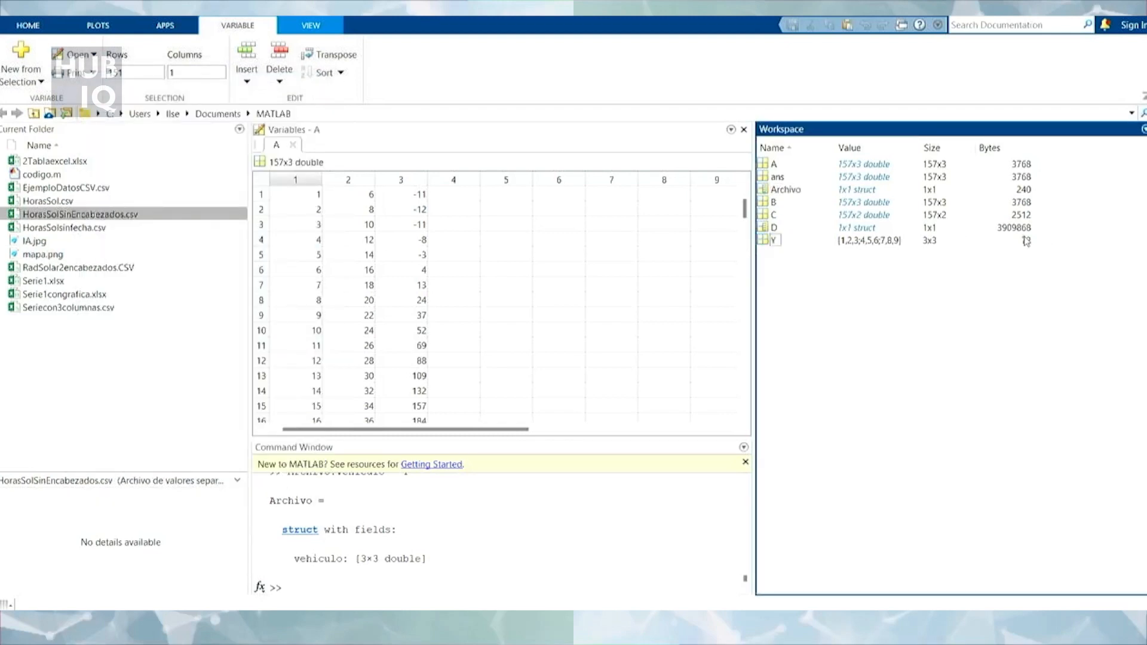
{"action": "left_click", "coordinate": [786, 190]}
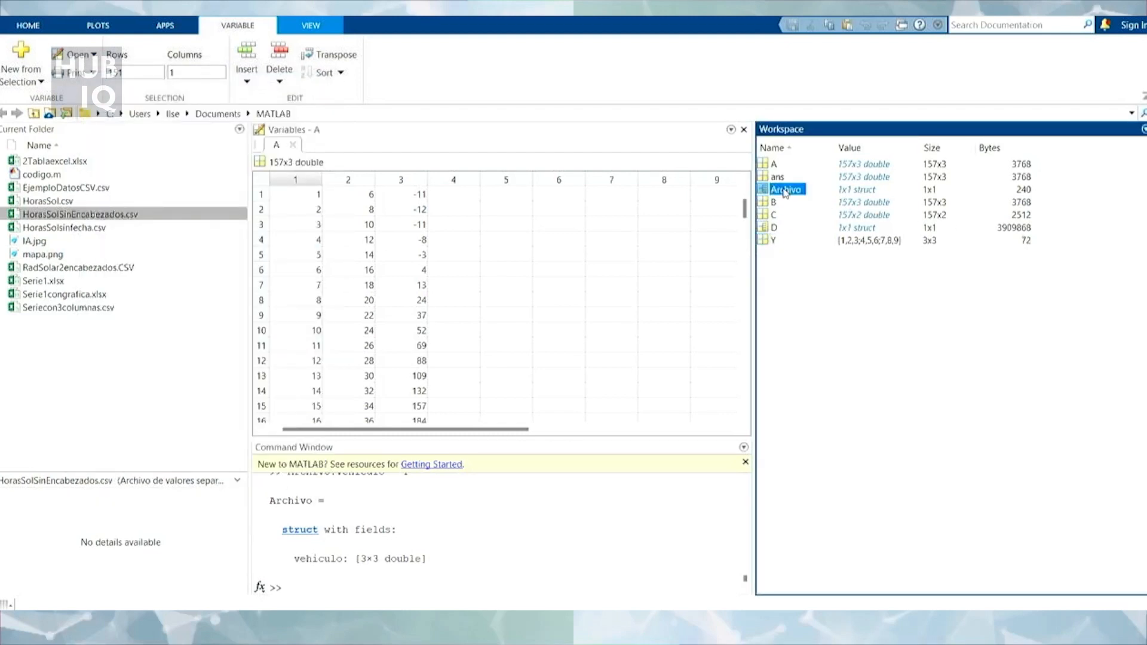
{"action": "left_click", "coordinate": [1025, 192]}
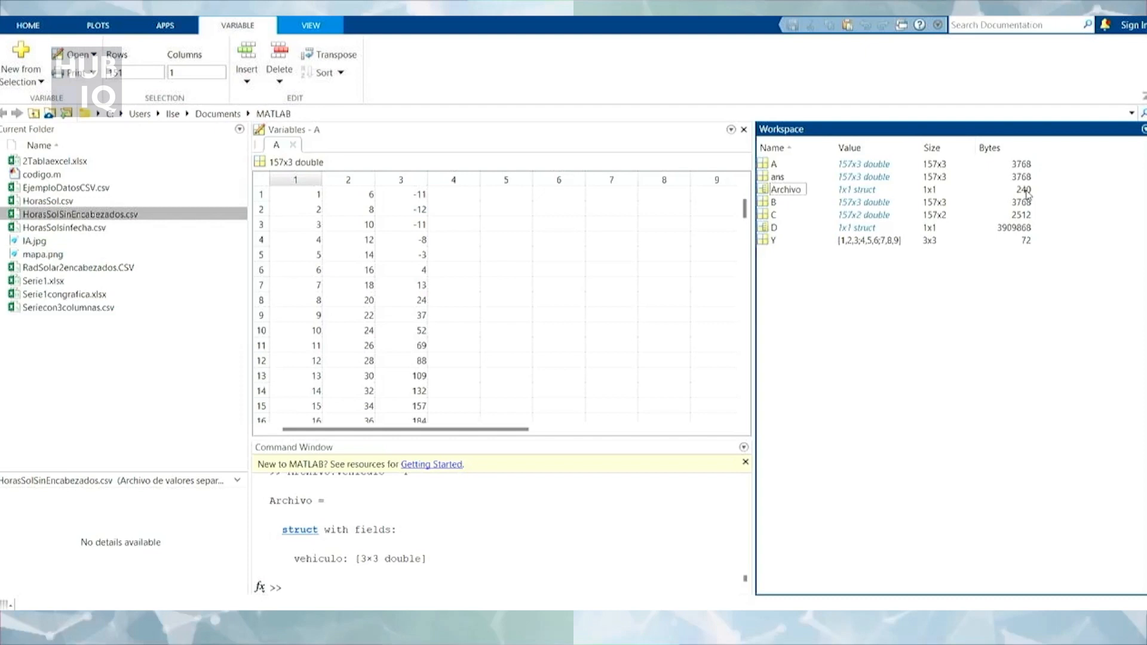
Rerun the earlier command Archivo.marca = ' BMW' to add the marca field to Archivo again.
{"action": "key", "text": "Up"}
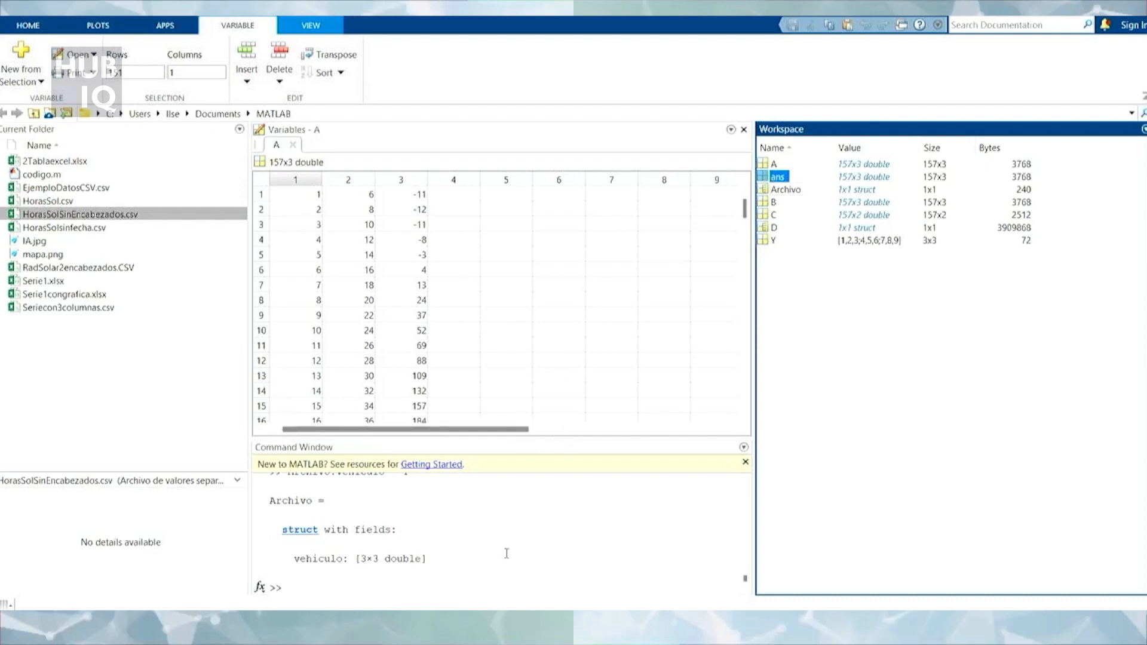
{"action": "left_click", "coordinate": [486, 584]}
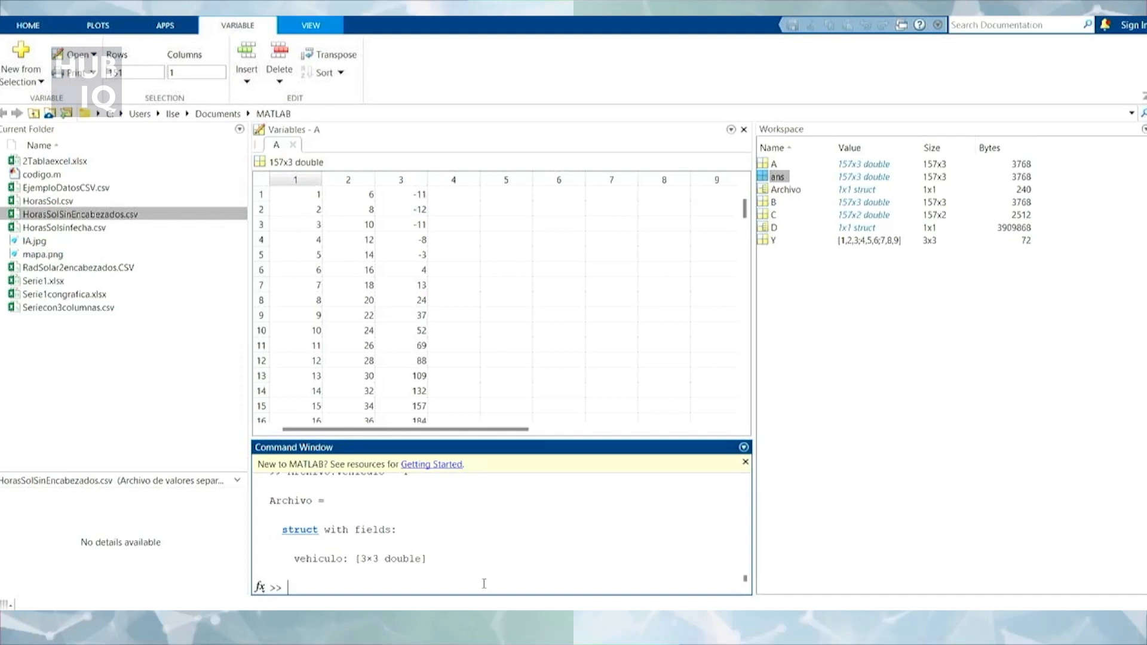
{"action": "key", "text": "Up"}
{"action": "key", "text": "Up"}
{"action": "key", "text": "Up"}
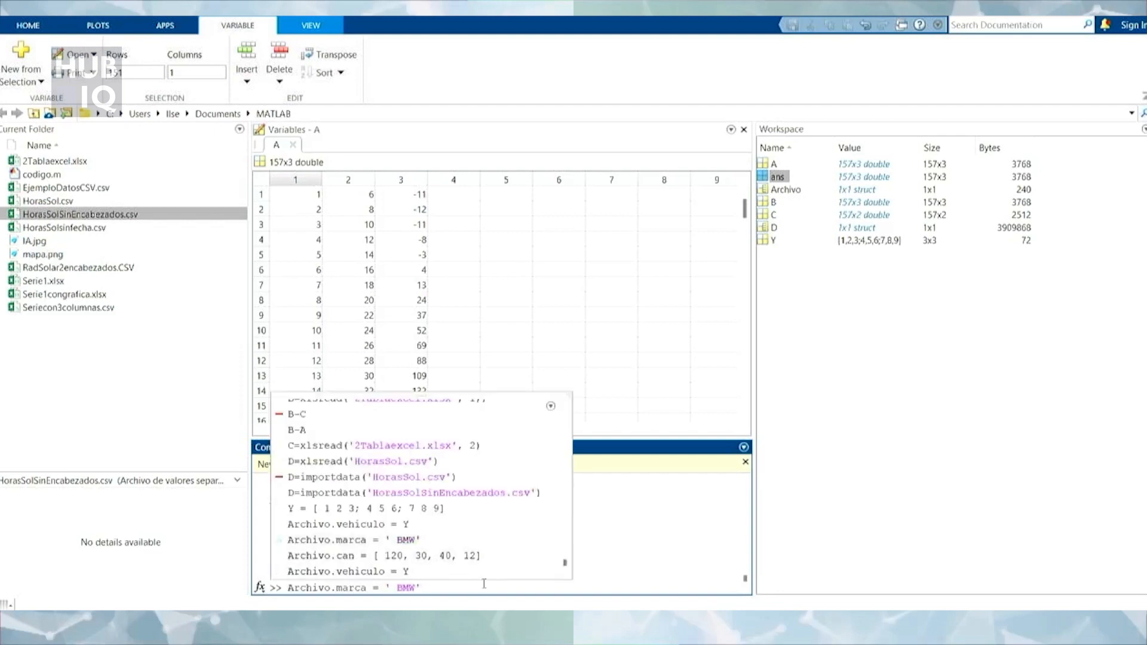
{"action": "key", "text": "Return"}
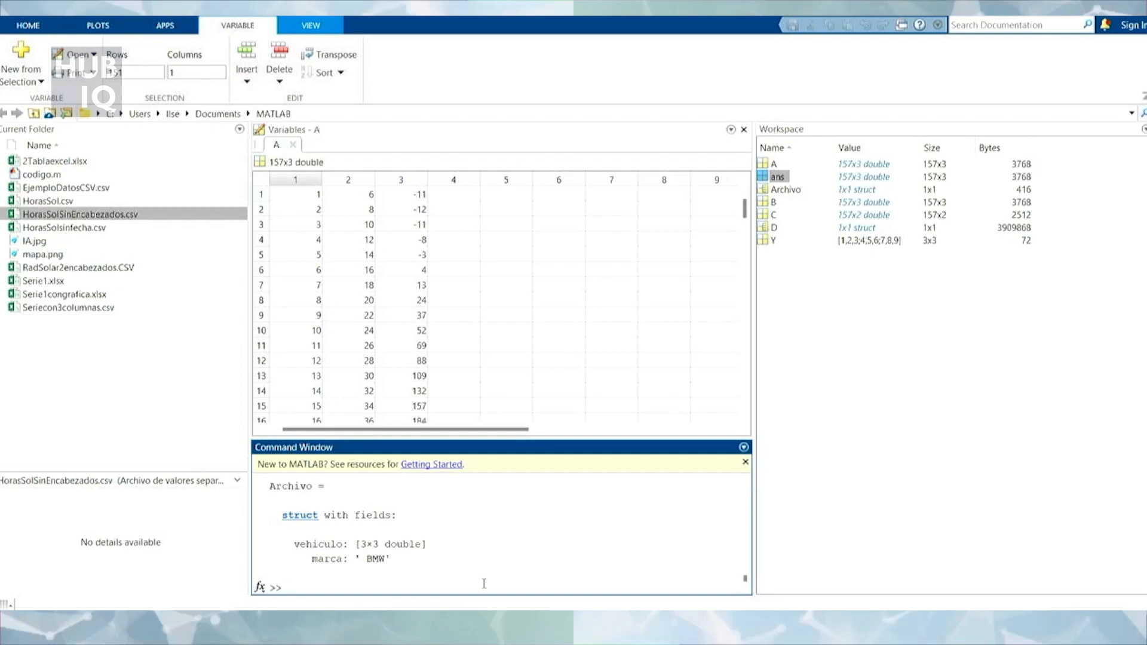
Create a separate variable marca = ' BMW' and compare its byte size with Archivo's in the workspace.
{"action": "type", "text": "marca = ' BMW'"}
{"action": "key", "text": "Return"}
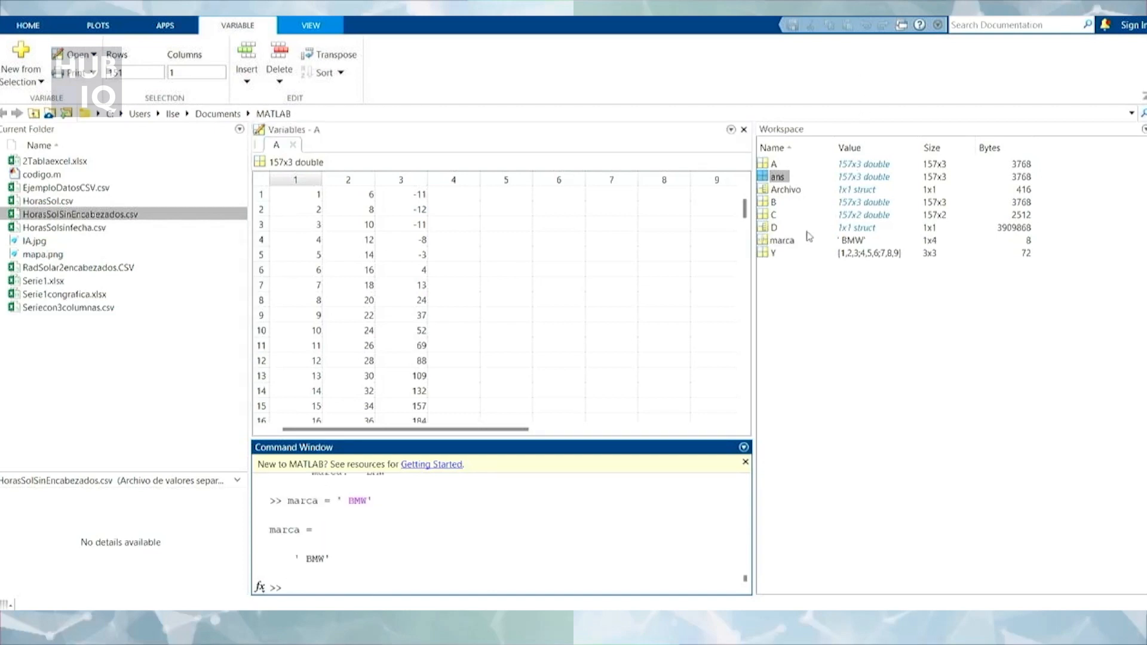
{"action": "left_click", "coordinate": [790, 242]}
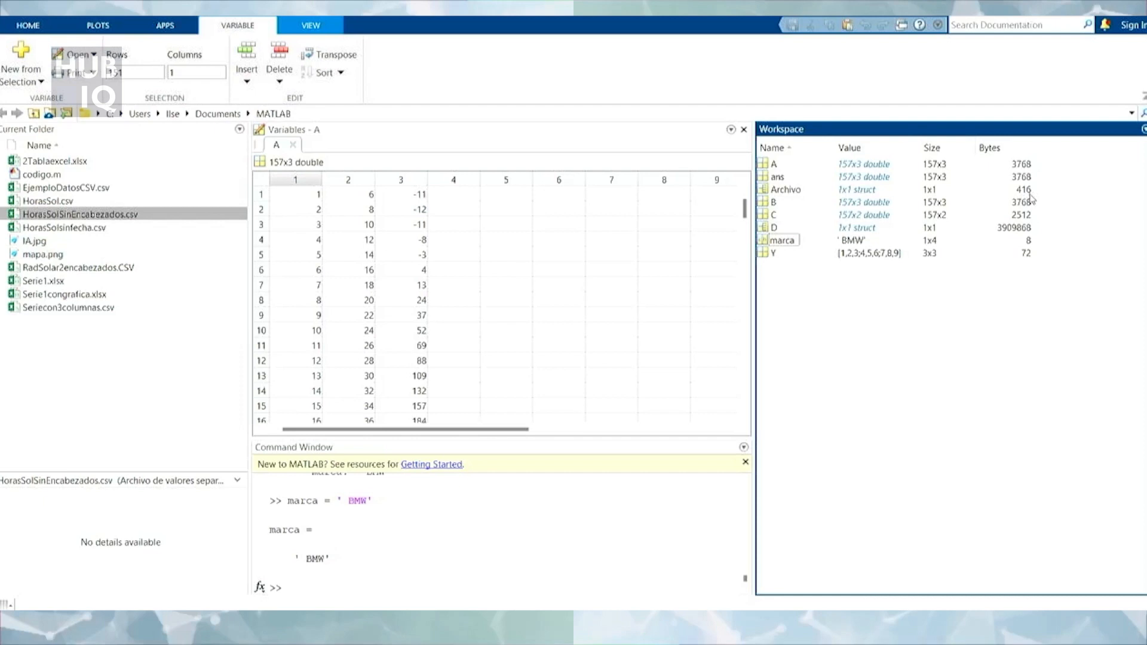
Rerun Archivo.can = [ 120, 30, 40, 12] and create a separate variable can = [120, 30, 40,12].
{"action": "left_click", "coordinate": [304, 581]}
{"action": "key", "text": "Up"}
{"action": "key", "text": "Up"}
{"action": "key", "text": "Up"}
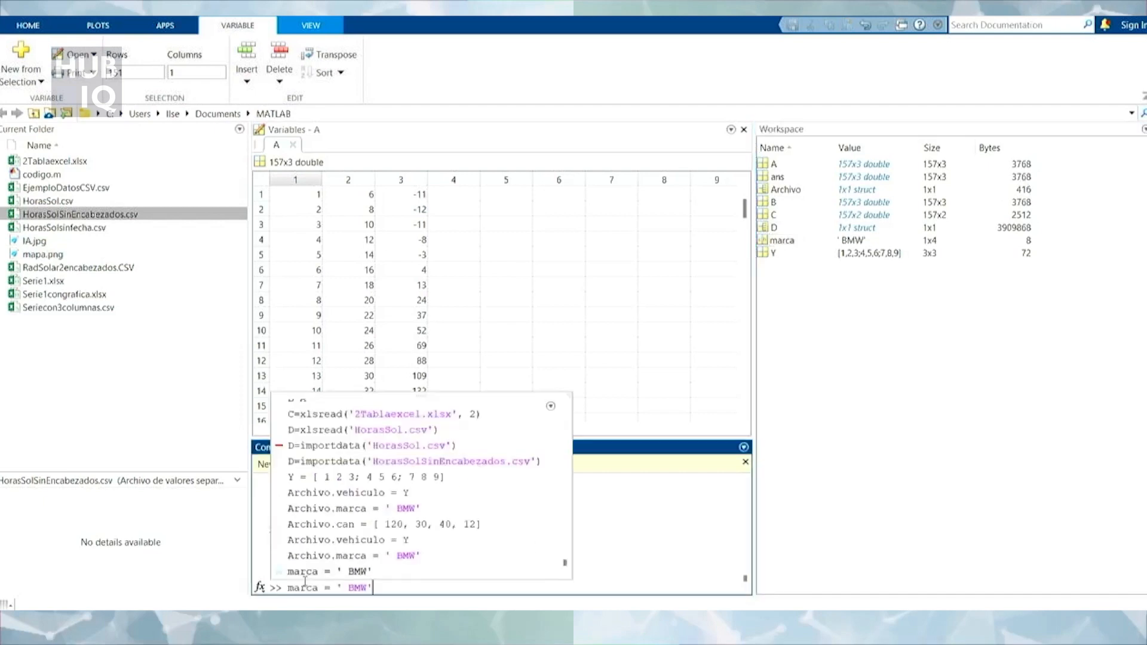
{"action": "key", "text": "Up"}
{"action": "key", "text": "Up"}
{"action": "key", "text": "Down"}
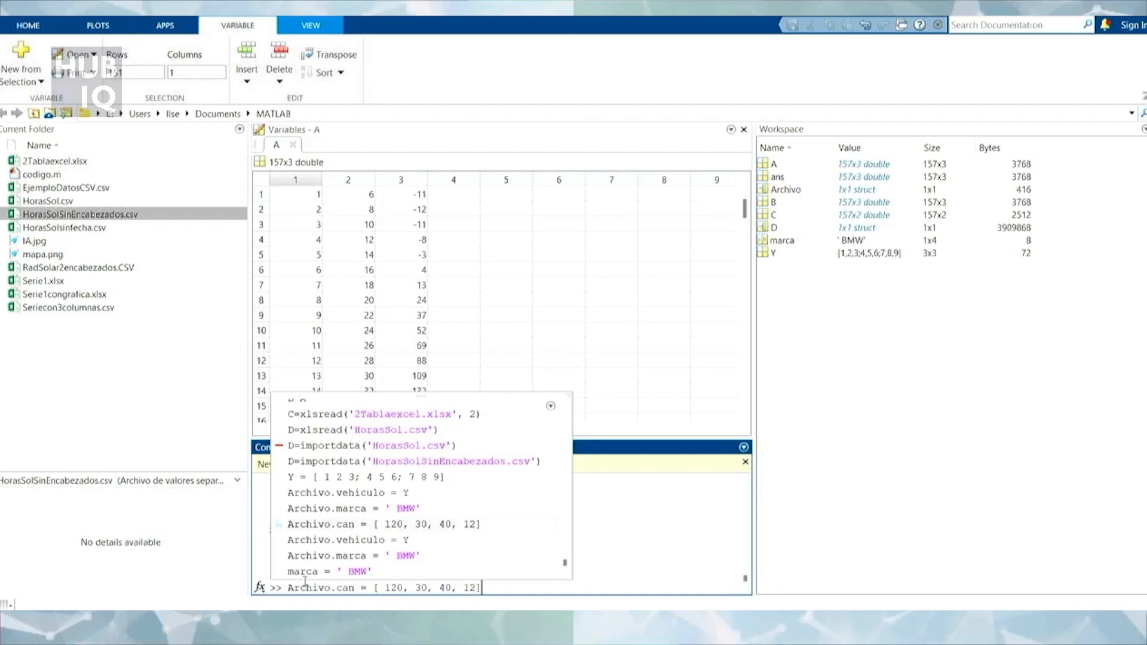
{"action": "key", "text": "Return"}
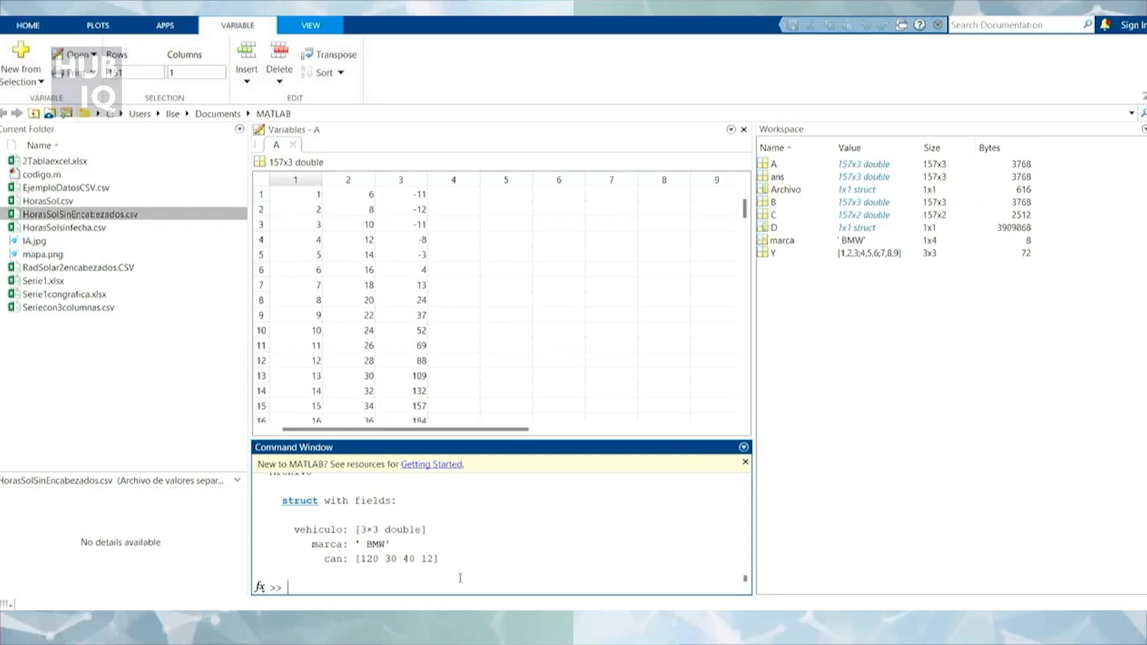
{"action": "type", "text": "can = [120, 30, 40,12]"}
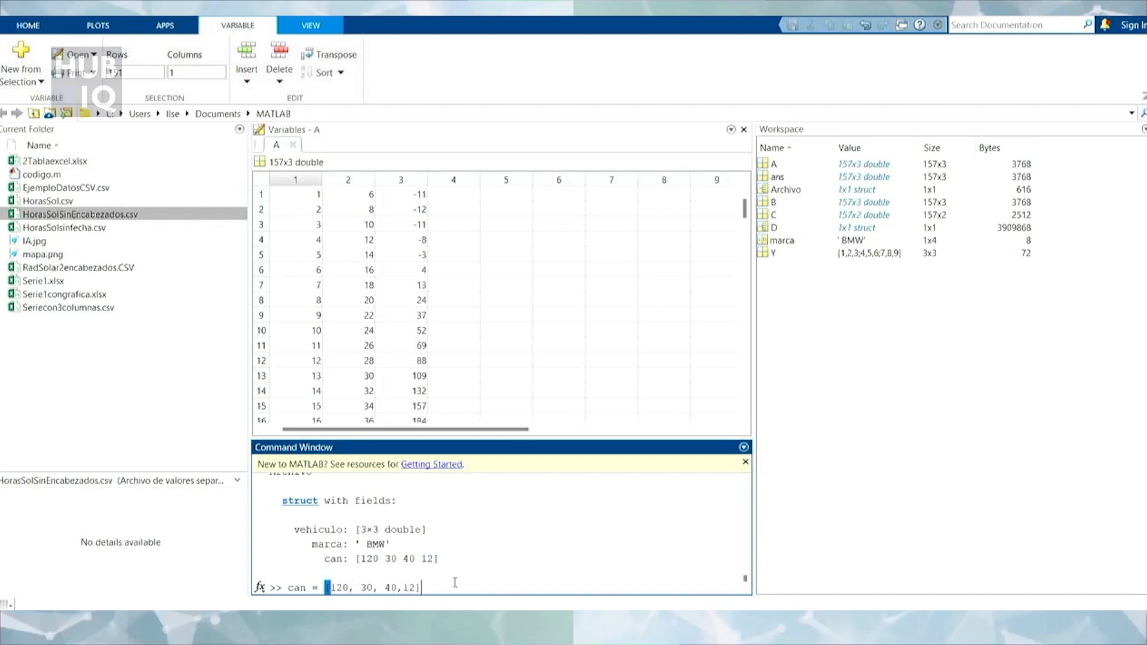
{"action": "key", "text": "Return"}
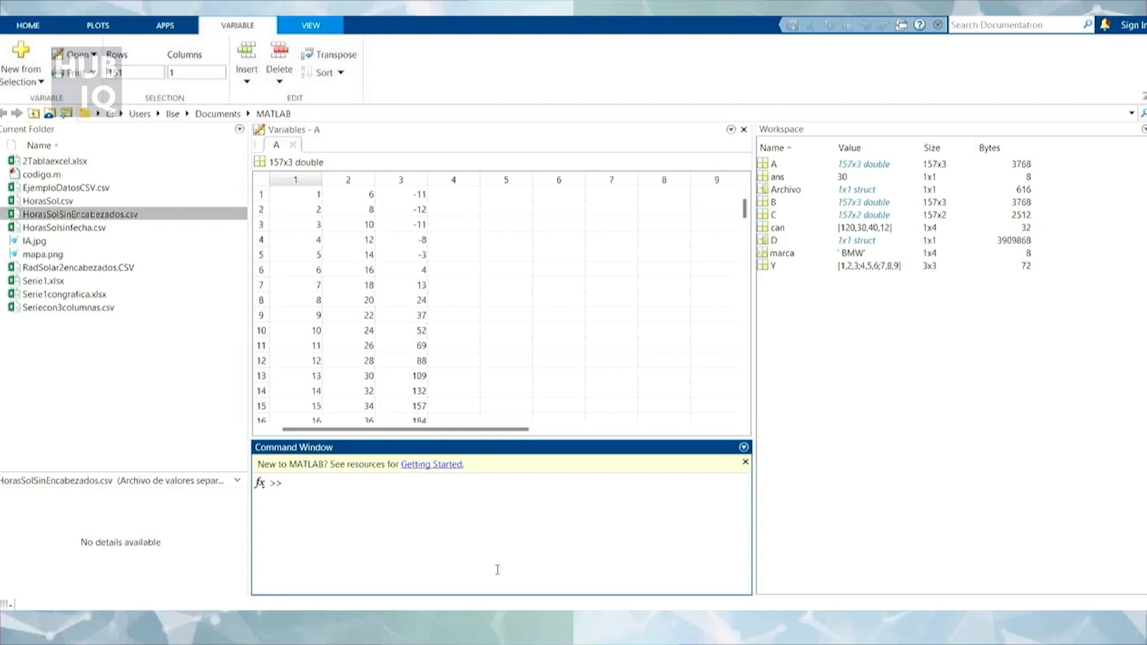
Display the Archivo structure and read the element at row 1, column 3 of its vehiculo field.
{"action": "type", "text": "Archvo"}
{"action": "key", "text": "BackSpace"}
{"action": "key", "text": "BackSpace"}
{"action": "type", "text": "ivo"}
{"action": "key", "text": "Return"}
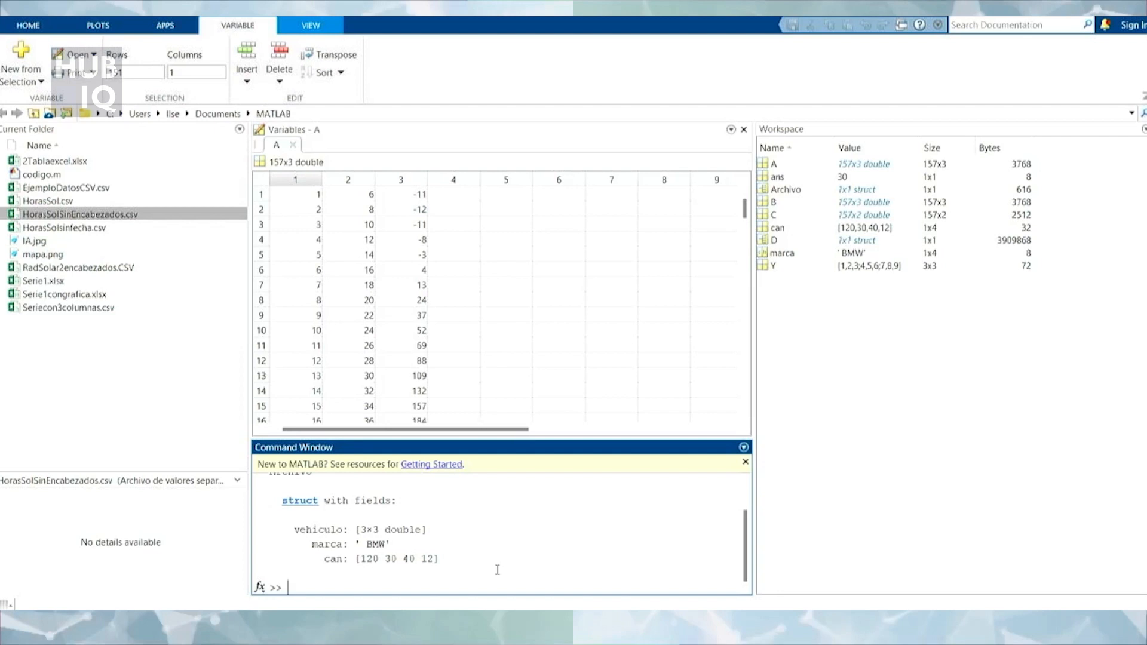
{"action": "type", "text": "Archivo.vehiculo(1,3)"}
{"action": "key", "text": "Return"}
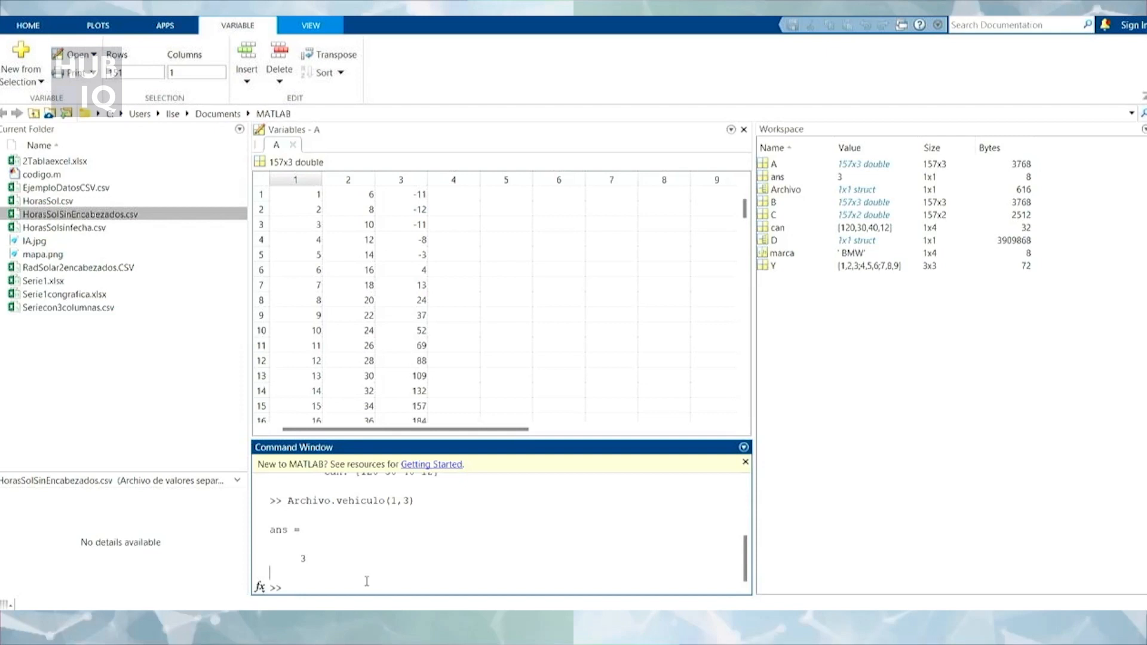
Read the entire first row of Archivo's vehiculo field by running Archivo.vehiculo(1,:).
{"action": "key", "text": "Up"}
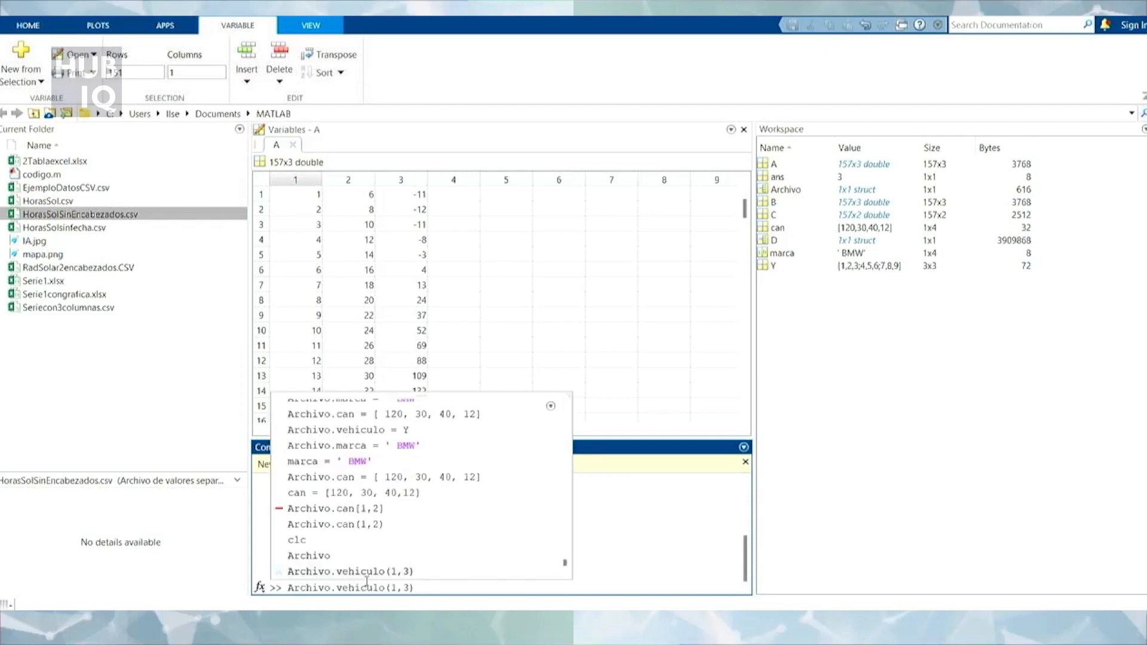
{"action": "key", "text": "Return"}
{"action": "key", "text": "Up"}
{"action": "key", "text": "Left"}
{"action": "key", "text": "BackSpace"}
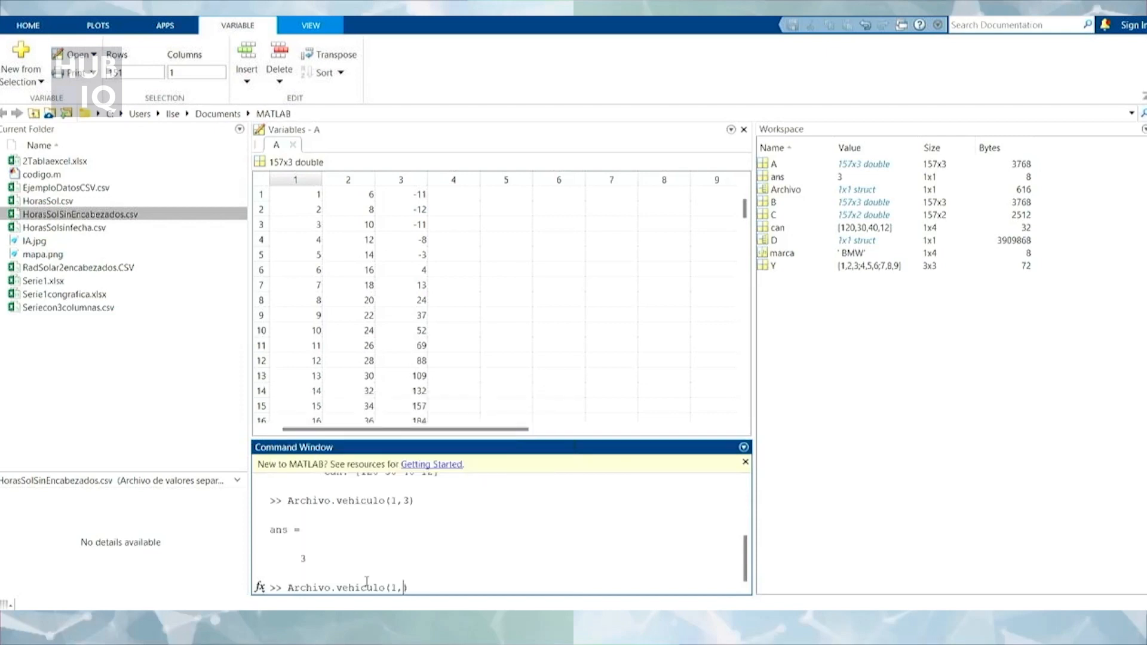
{"action": "type", "text": ":"}
{"action": "key", "text": "Return"}
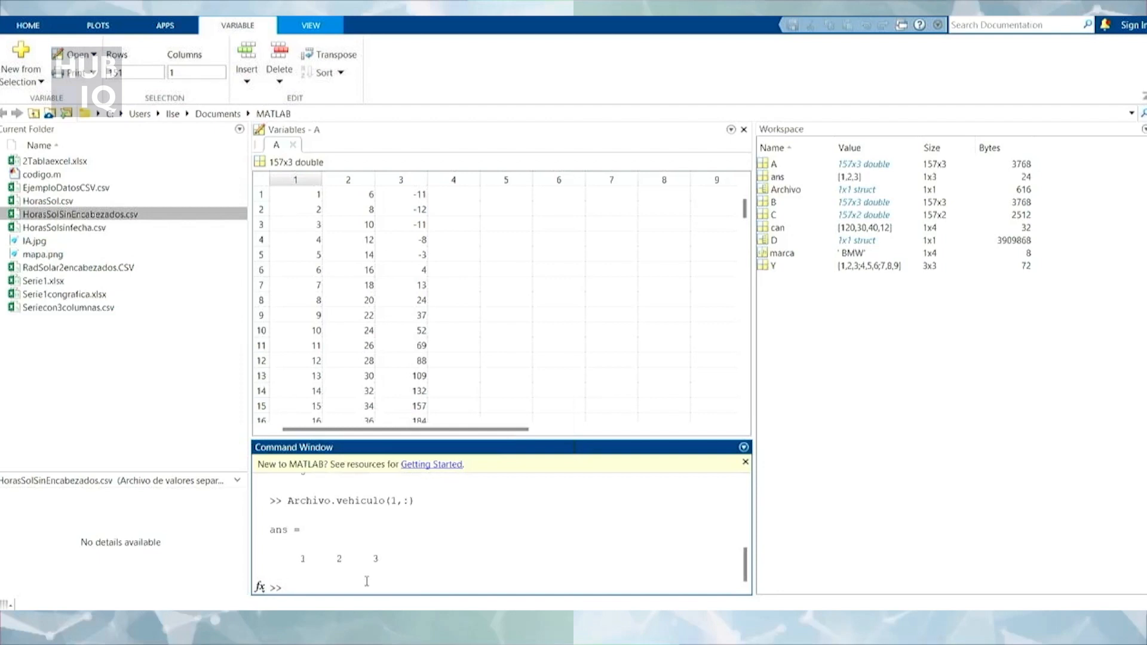
Read the entire second row of the vehiculo field by running Archivo.vehiculo(2,:).
{"action": "key", "text": "Up"}
{"action": "key", "text": "Left"}
{"action": "key", "text": "Left"}
{"action": "key", "text": "Left"}
{"action": "key", "text": "BackSpace"}
{"action": "type", "text": "2"}
{"action": "key", "text": "Return"}
Read the entire first column of the vehiculo field by running Archivo.vehiculo(:,1).
{"action": "key", "text": "Up"}
{"action": "key", "text": "Left"}
{"action": "key", "text": "Left"}
{"action": "key", "text": "Left"}
{"action": "key", "text": "BackSpace"}
{"action": "type", "text": ":"}
{"action": "key", "text": "Right"}
{"action": "key", "text": "Right"}
{"action": "key", "text": "Right"}
{"action": "key", "text": "Left"}
{"action": "key", "text": "BackSpace"}
{"action": "type", "text": "1"}
{"action": "key", "text": "Return"}
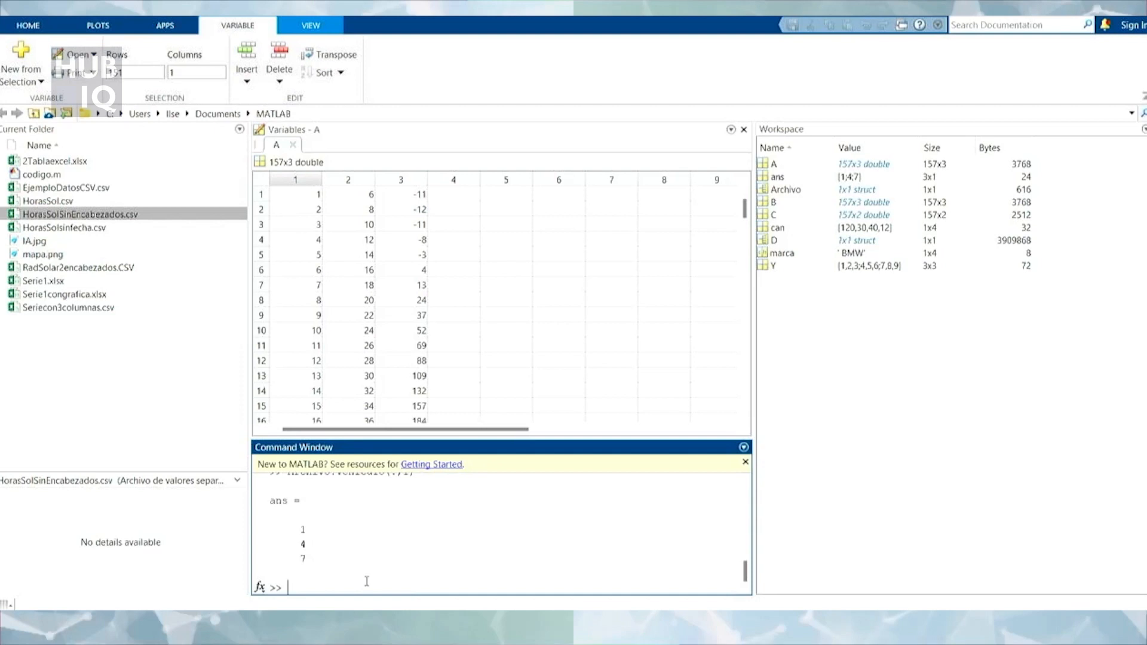
Display the Archivo structure and read the second character of its marca field with Archivo.marca(2).
{"action": "type", "text": "Archivo"}
{"action": "key", "text": "Return"}
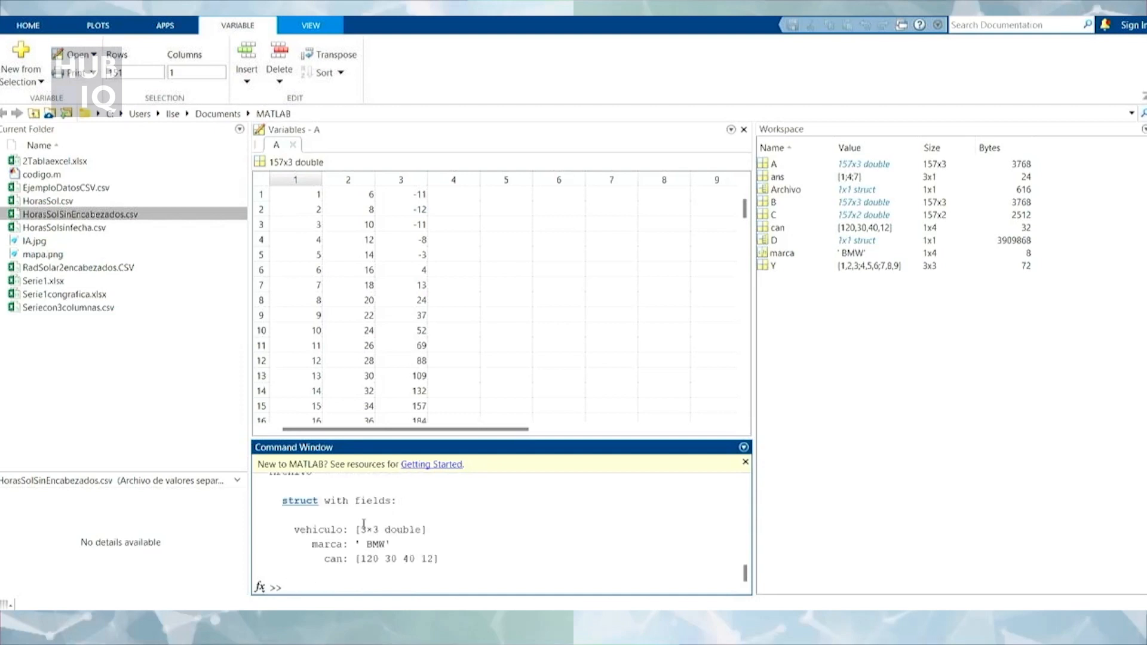
{"action": "left_click_drag", "start_coordinate": [392, 544], "coordinate": [354, 544]}
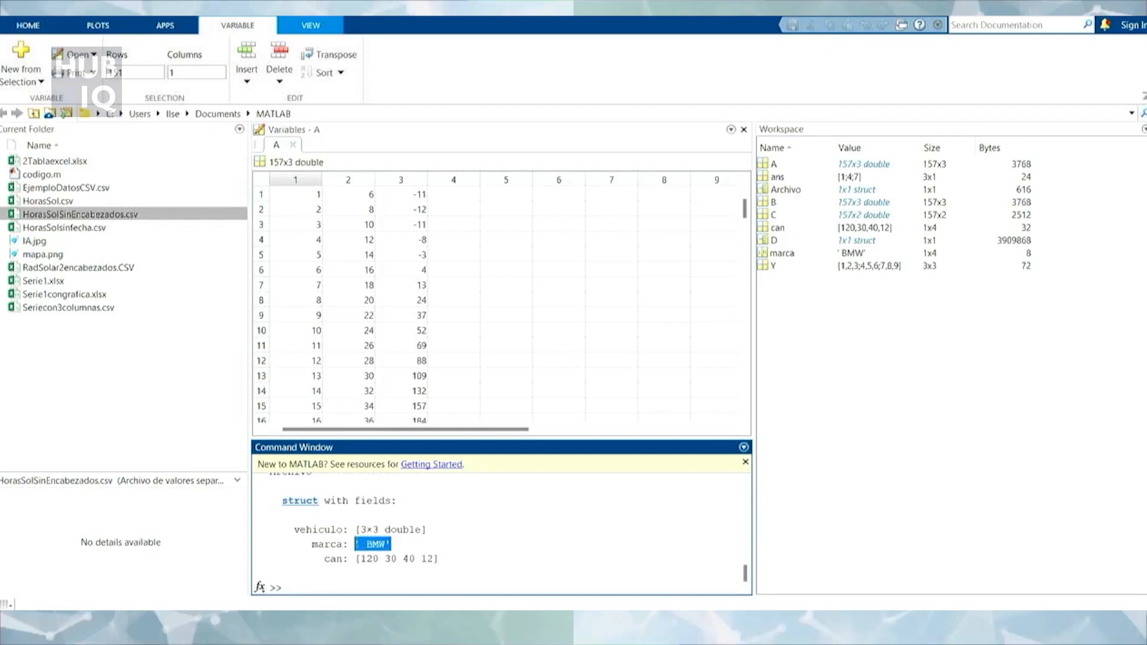
{"action": "left_click", "coordinate": [411, 540]}
{"action": "type", "text": "Archivo"}
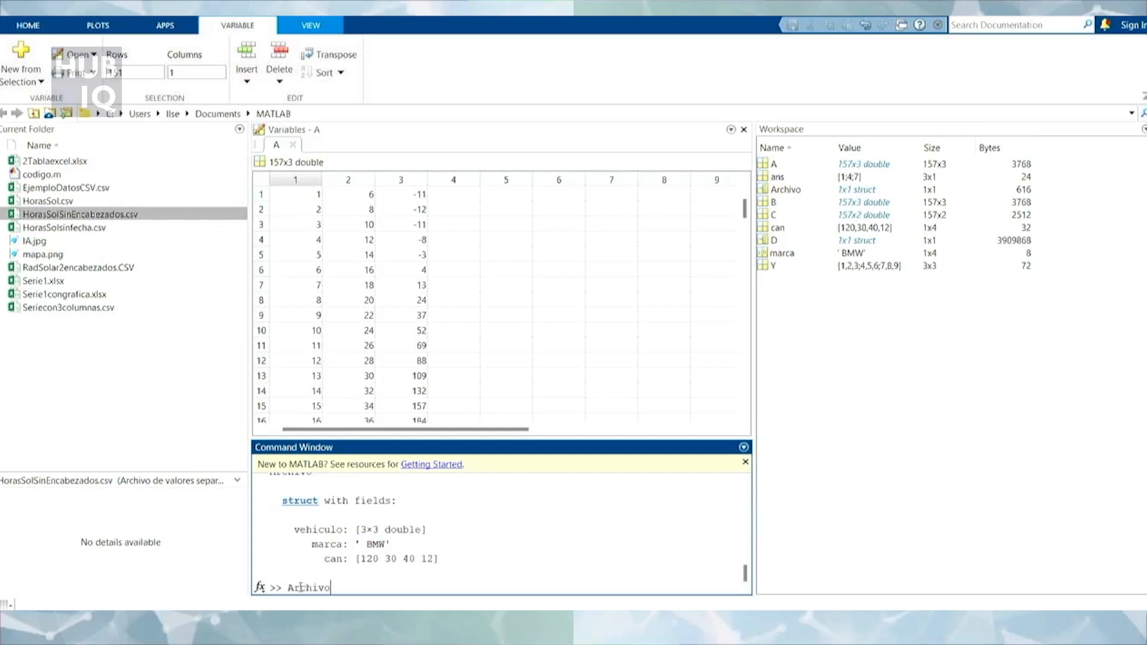
{"action": "type", "text": ".marca(2)"}
{"action": "key", "text": "Return"}
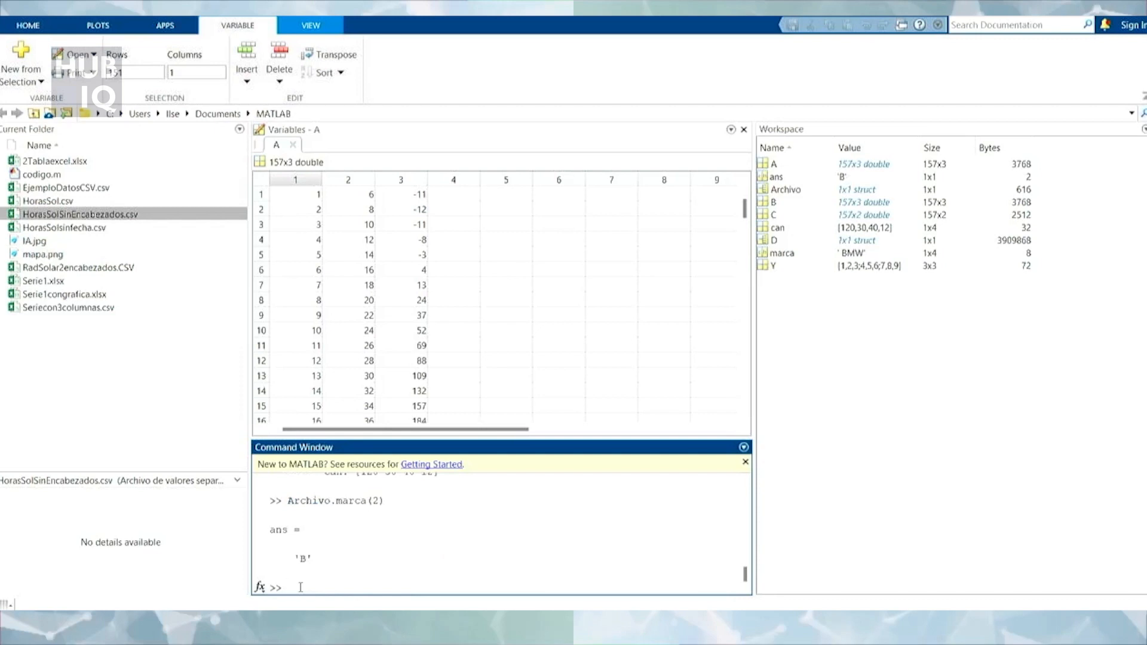
Display Archivo again and read the element at row 1, column 3 of its can field with Archivo.can(1,3).
{"action": "type", "text": "Archivo"}
{"action": "key", "text": "Return"}
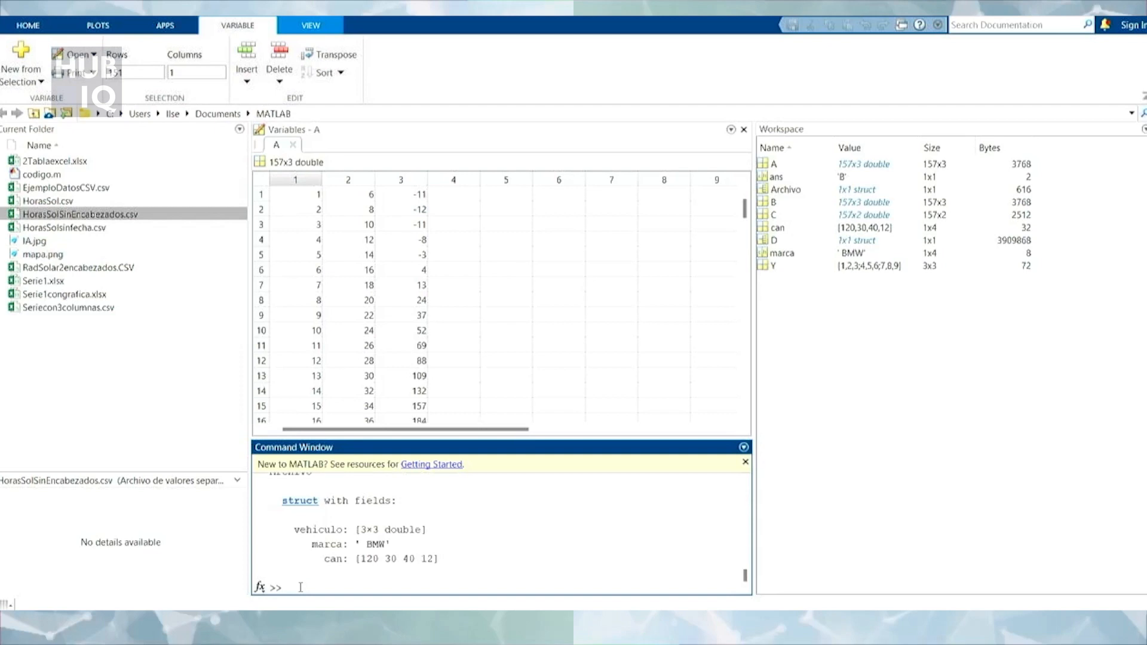
{"action": "type", "text": "Archivo.can(1,3)"}
{"action": "key", "text": "Return"}
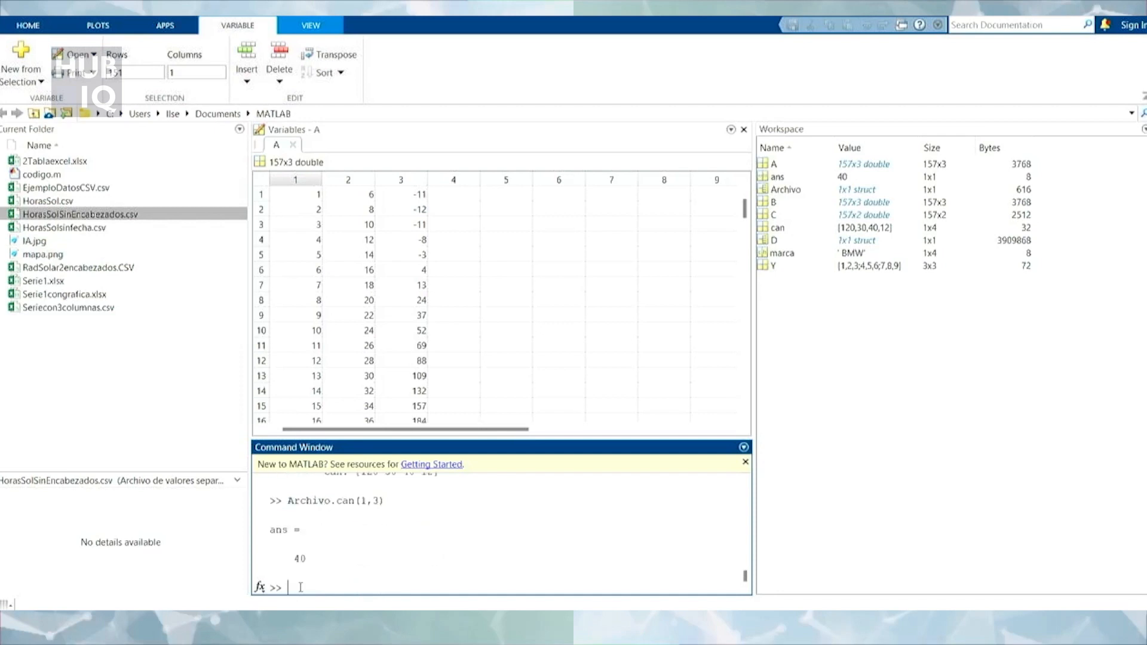
Read the third element of the can field using a single index by running Archivo.can(3).
{"action": "key", "text": "Up"}
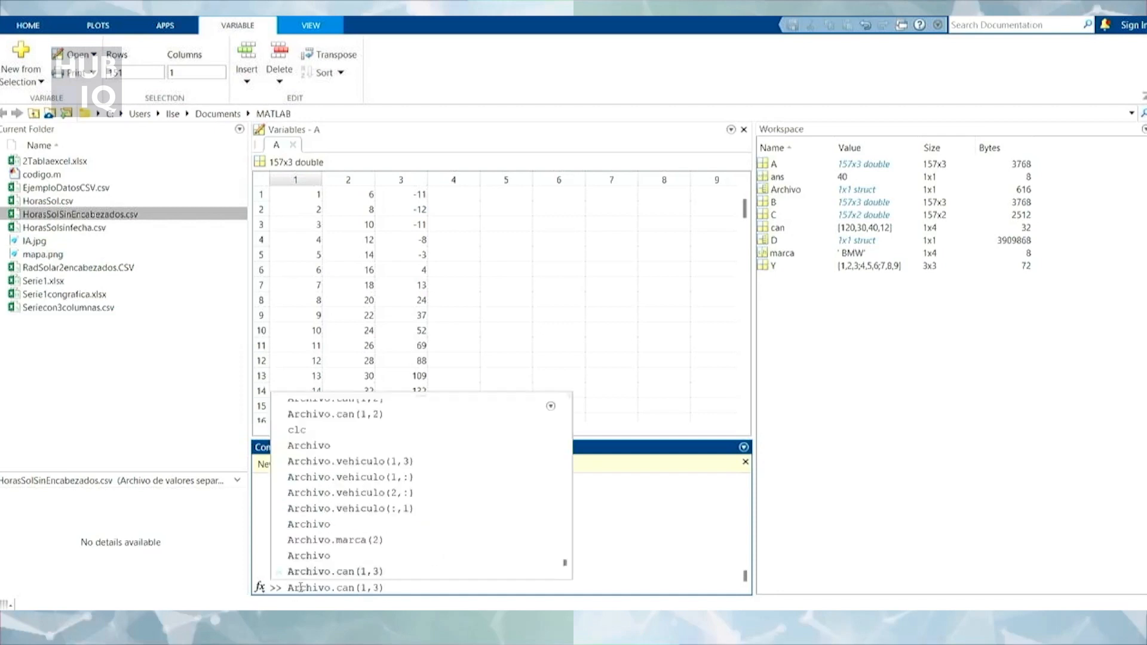
{"action": "key", "text": "Left"}
{"action": "key", "text": "Left"}
{"action": "key", "text": "BackSpace"}
{"action": "key", "text": "BackSpace"}
{"action": "key", "text": "Right"}
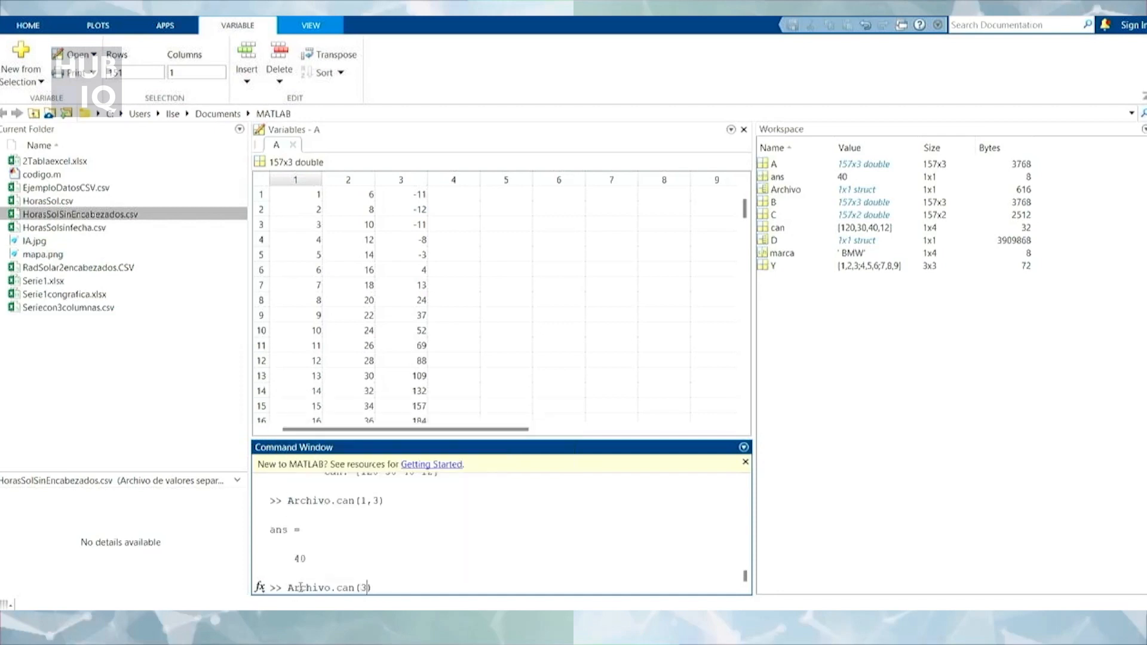
{"action": "key", "text": "Return"}
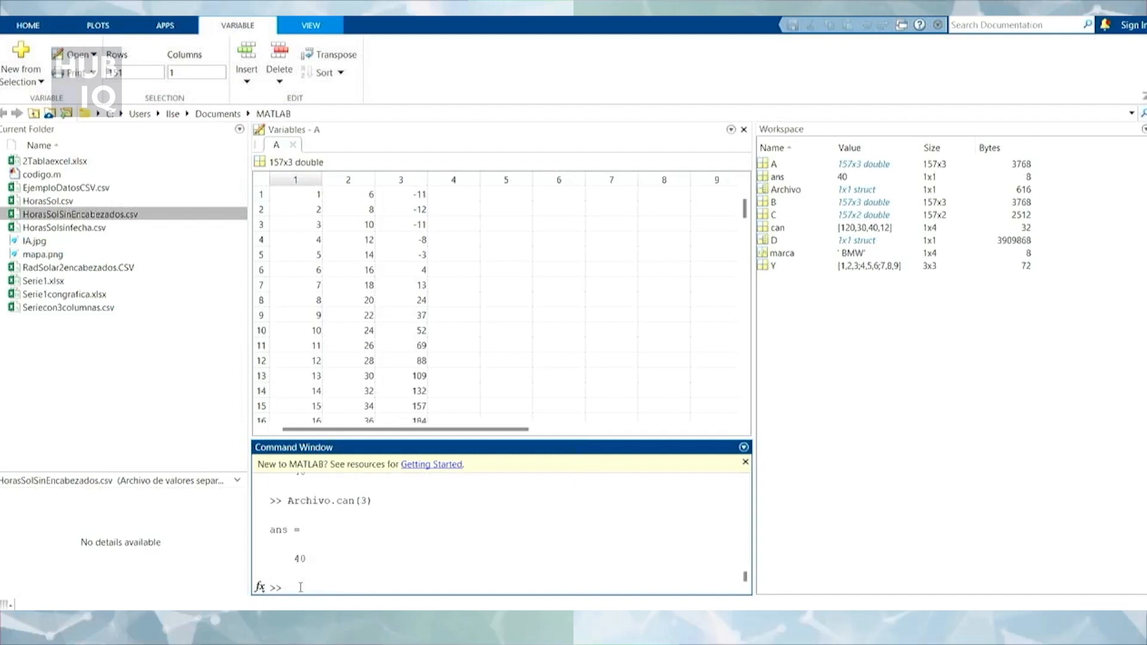